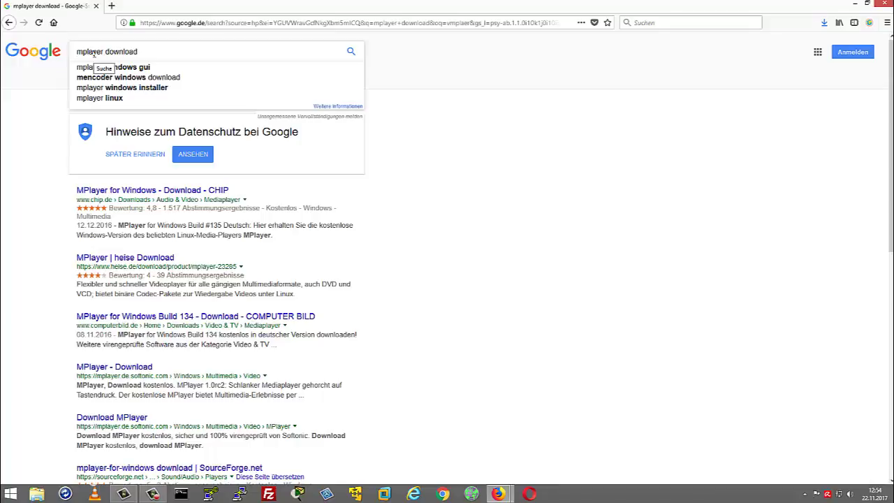
Correct the Google search to "vmplayer download" and open the vmware.com "Download VMware Workstation Player" result in a new tab
type("v")
key("Return")
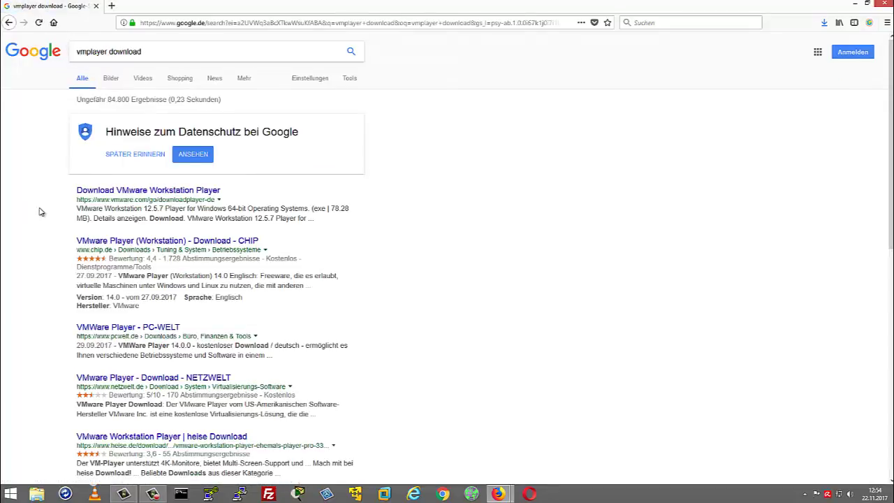
left_click_drag(111, 200, 141, 201)
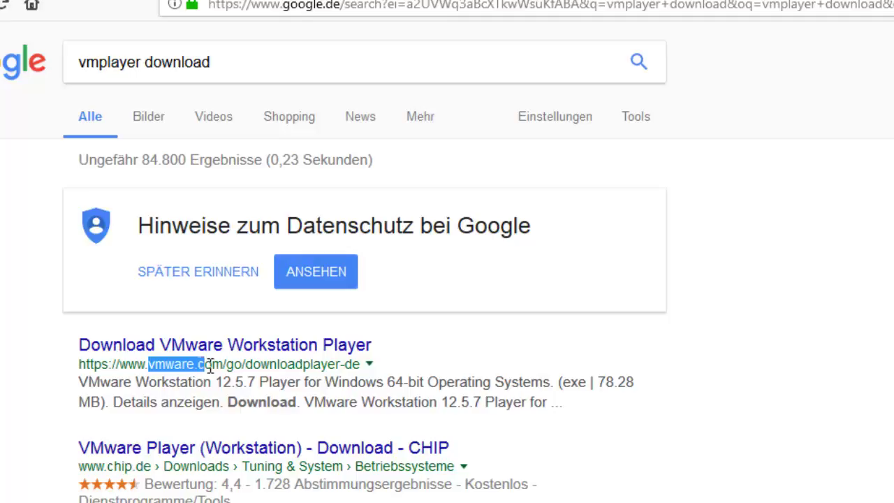
left_click_drag(210, 364, 315, 364)
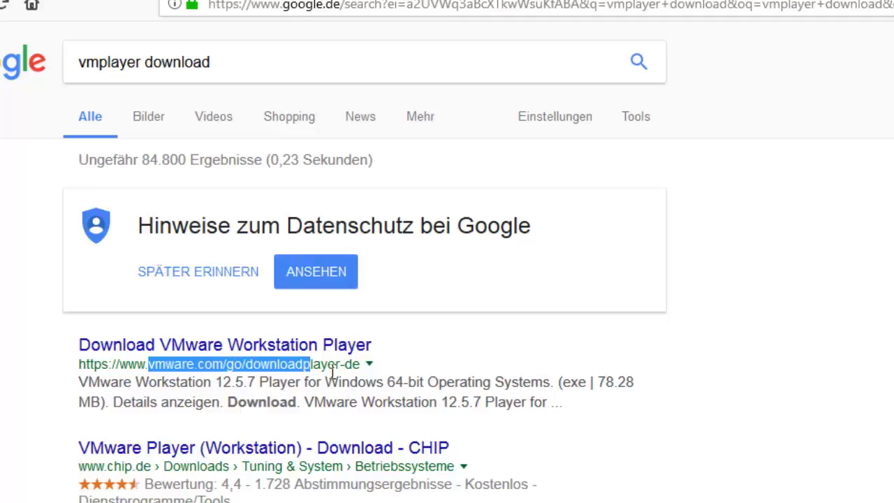
right_click(300, 348)
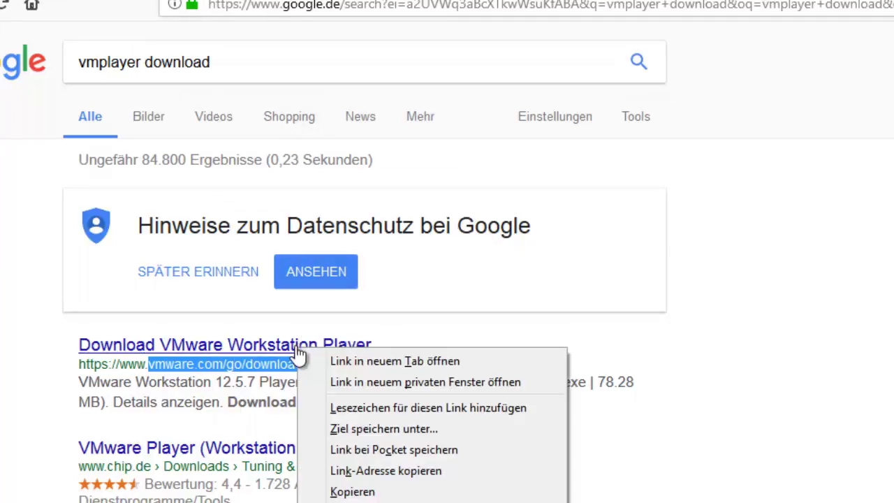
left_click(342, 363)
key("ctrl+Tab")
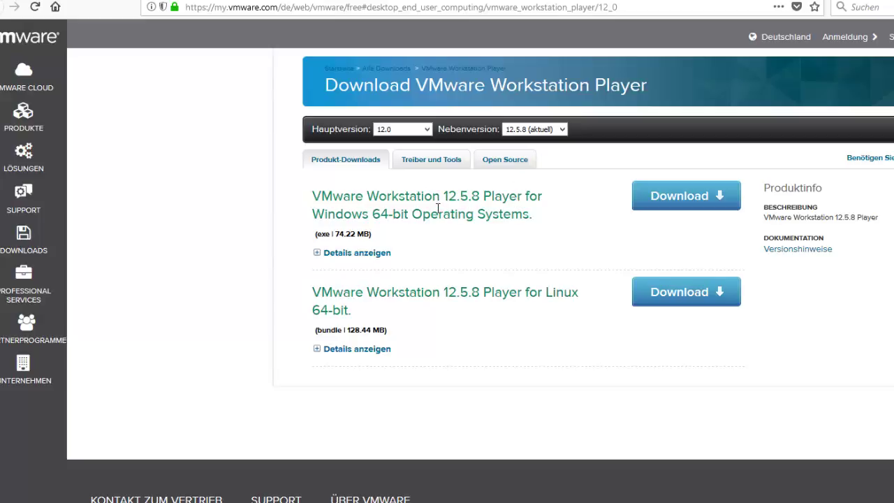
Download VMware Workstation 12.5.8 Player for Windows 64-bit and save VMware-player-12.5.8-7098237.exe to the desktop
left_click(441, 136)
left_click(681, 212)
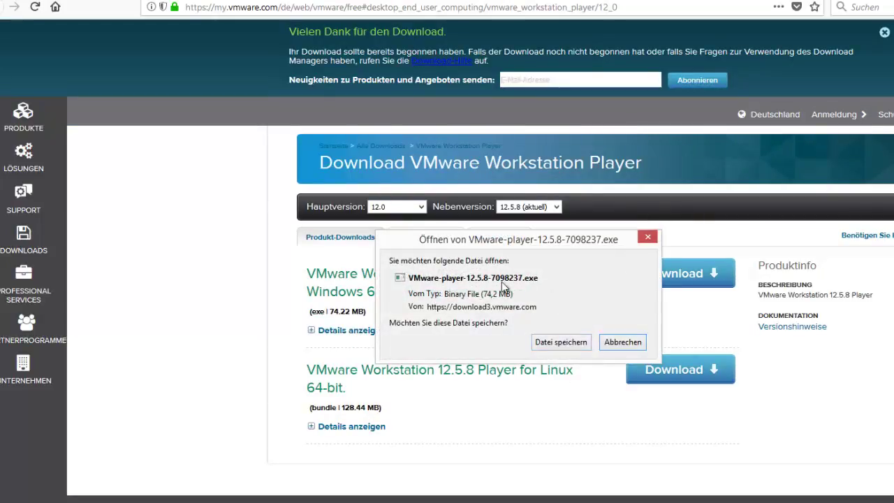
left_click(552, 341)
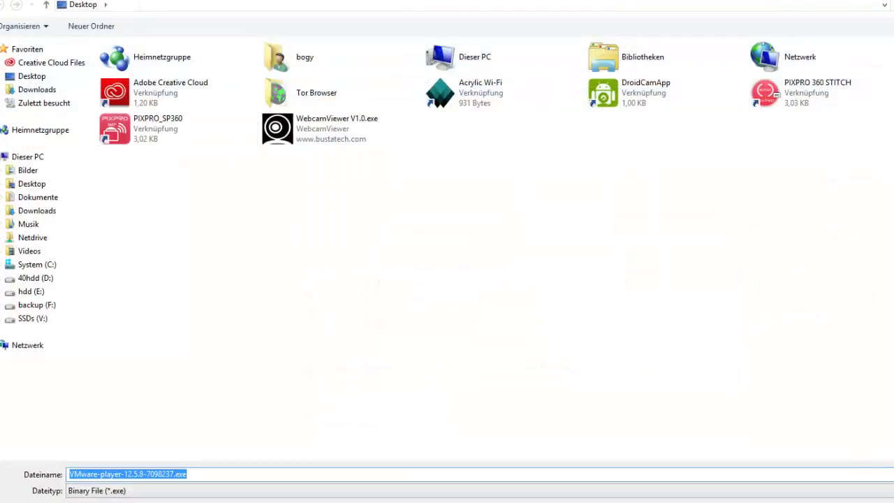
key("Return")
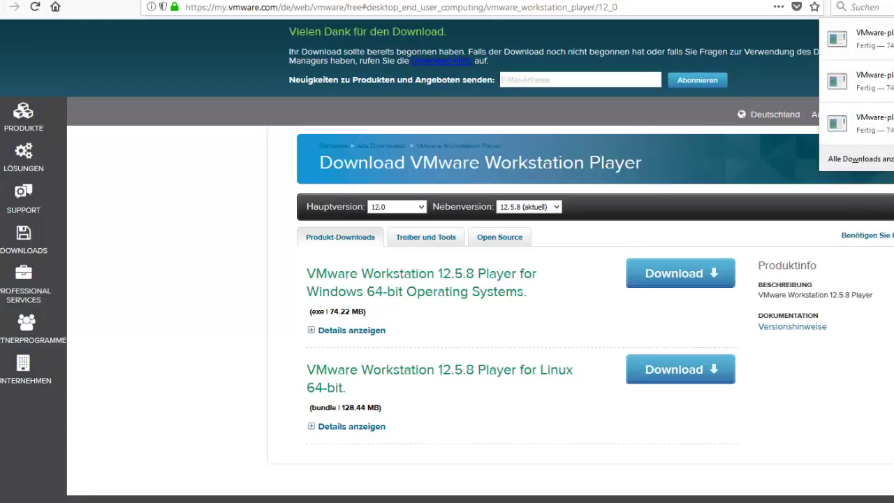
key("Escape")
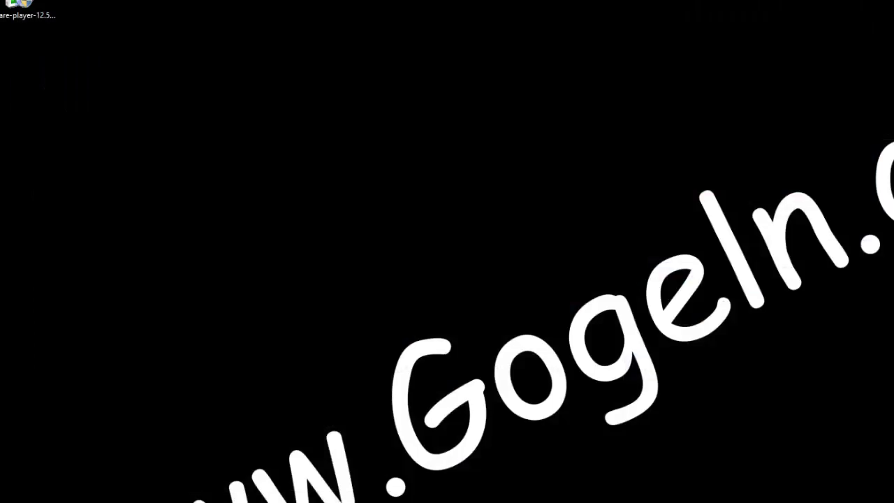
Try to install VMware Workstation 12 Player by running the downloaded installer from the desktop and allowing it to make changes
left_click_drag(49, 13, 476, 171)
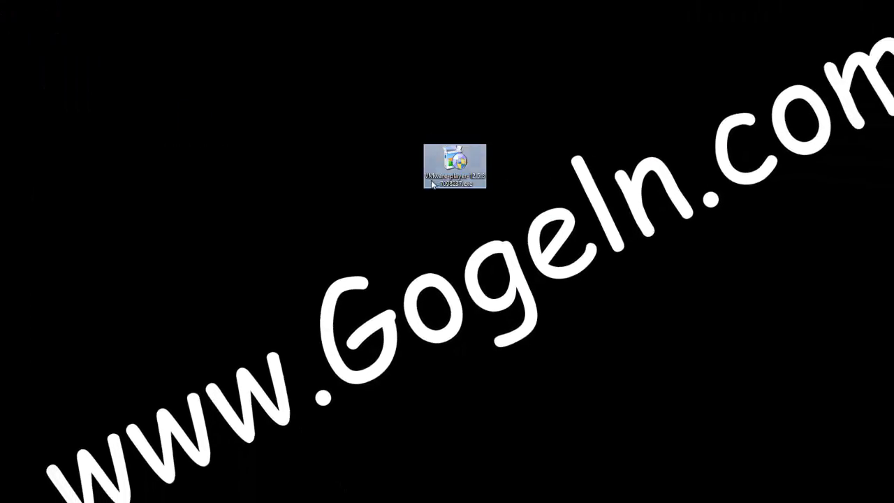
left_click_drag(538, 229, 538, 205)
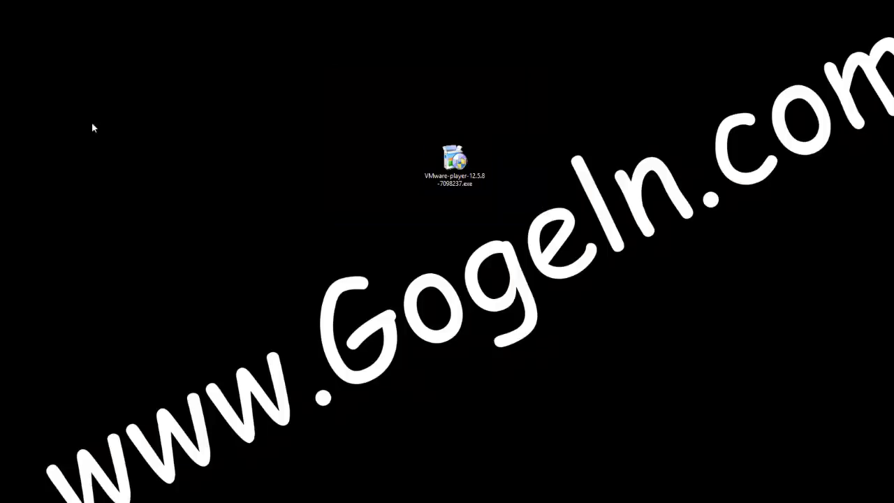
double_click(425, 172)
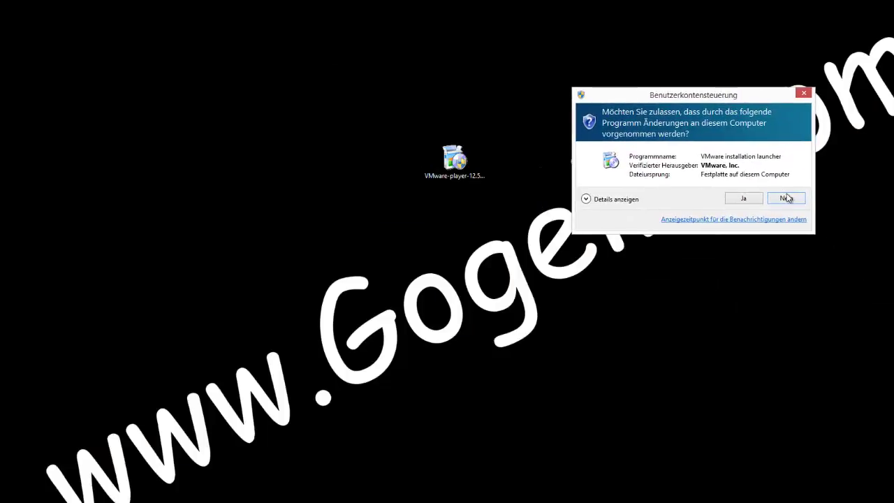
left_click(732, 198)
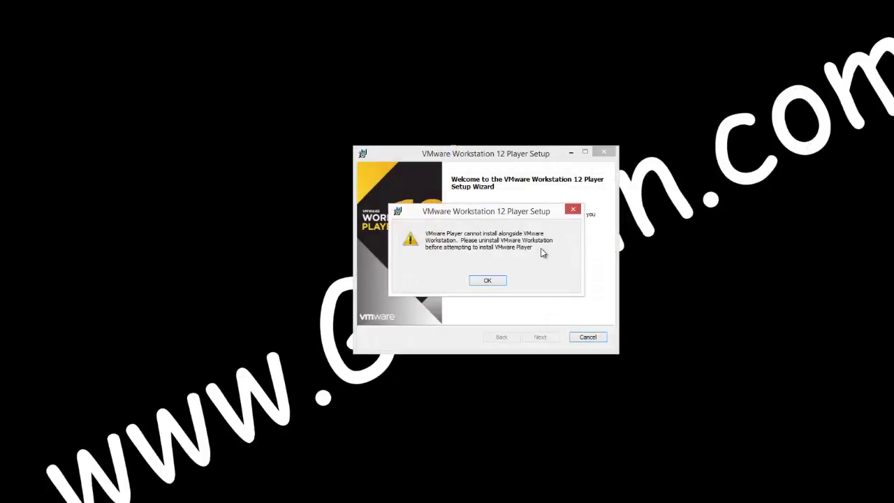
Exit the VMware Workstation 12 Player setup wizard and move the installer icon back to the desktop's upper corner
left_click(482, 282)
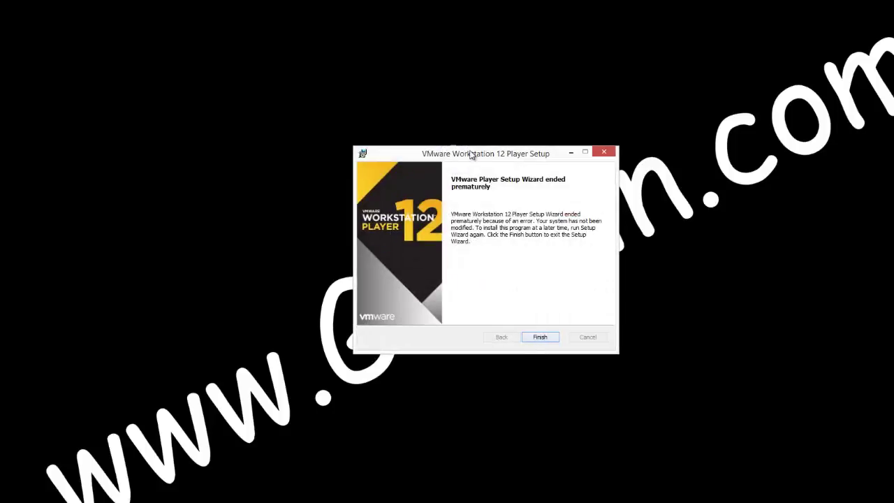
left_click_drag(472, 155, 597, 116)
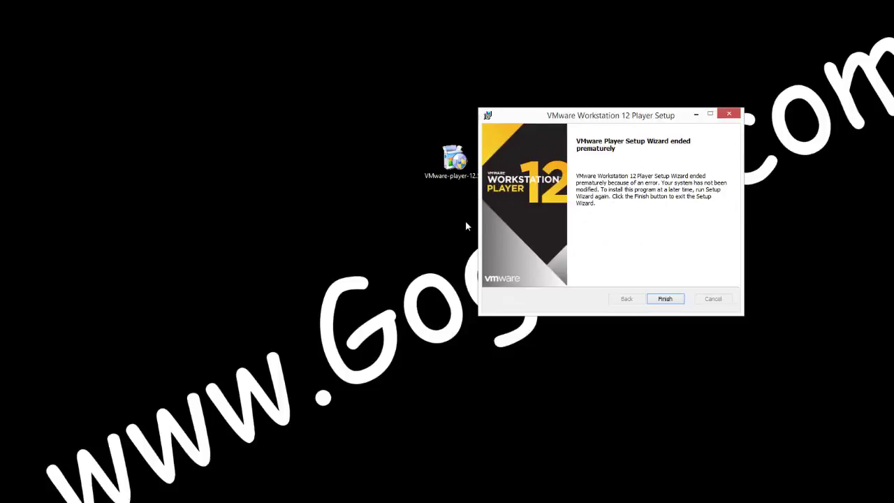
left_click(665, 298)
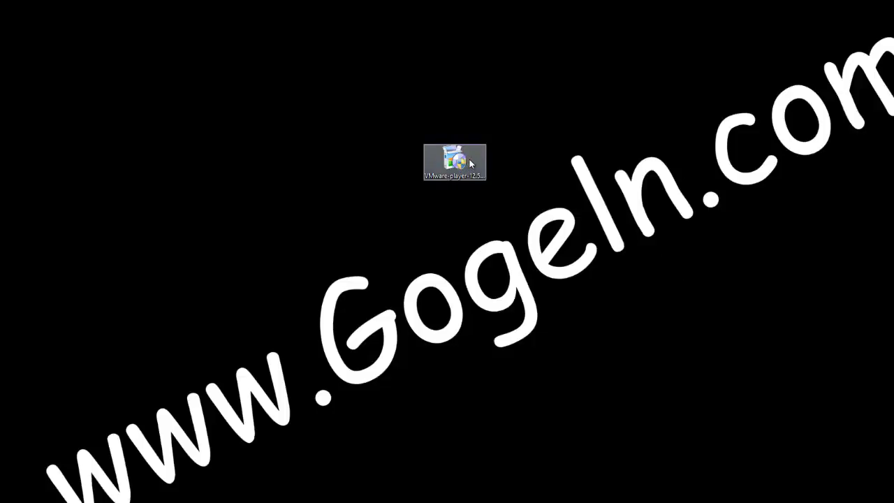
left_click_drag(456, 162, 78, 6)
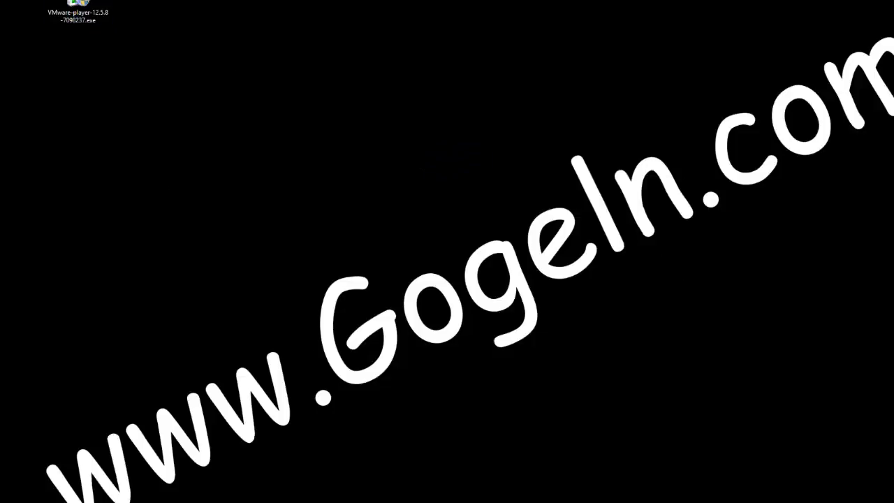
Open VMware Workstation 12 Player and remove both Kali-Linux-2017.1-vm-i686 entries from the library
left_click(365, 278)
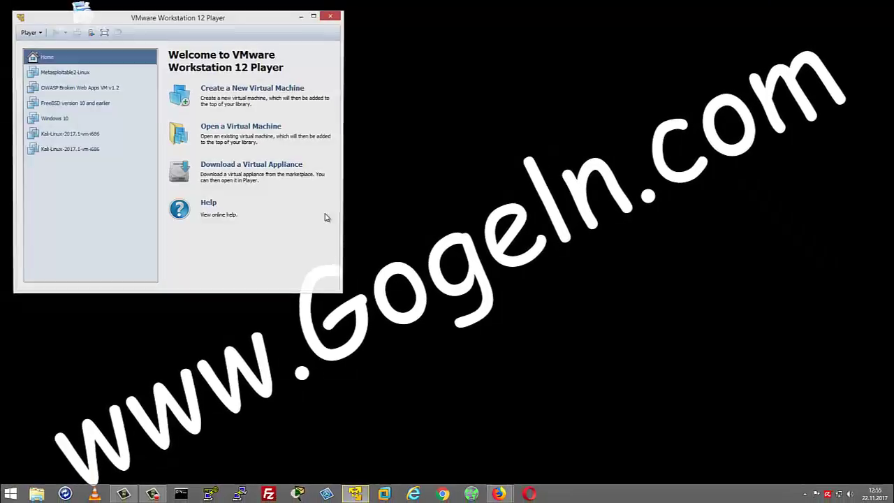
left_click_drag(198, 16, 514, 61)
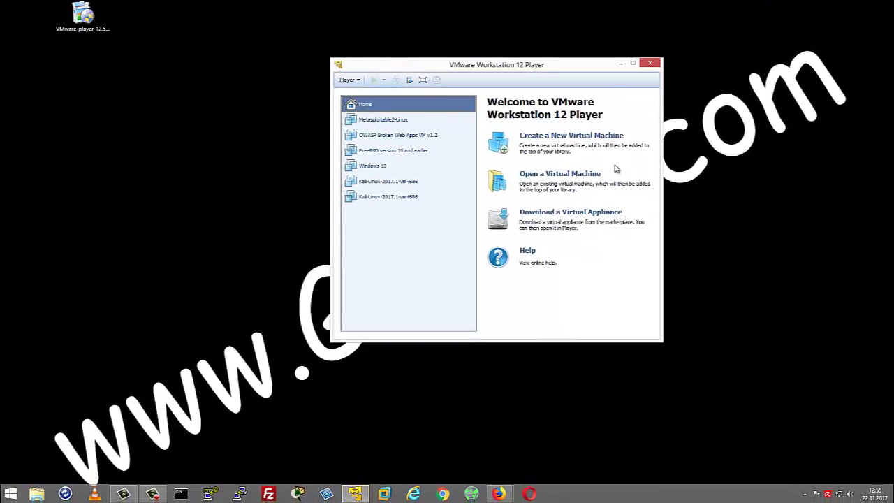
left_click(401, 197)
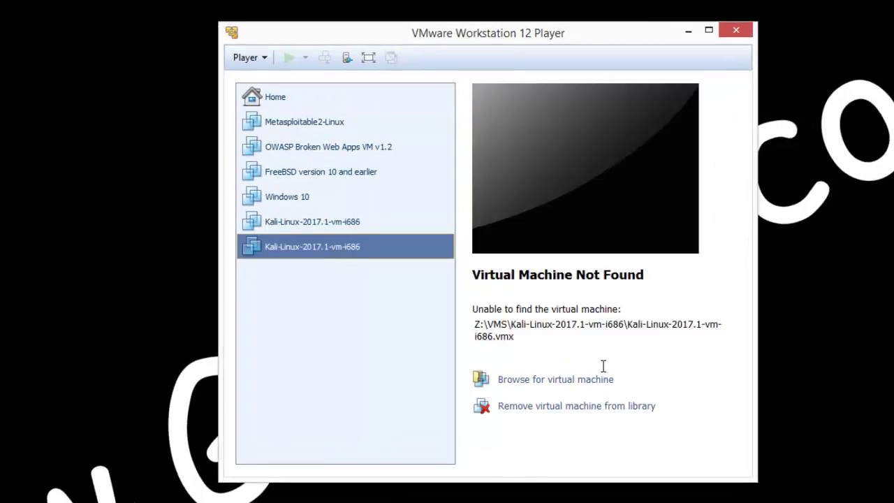
left_click(612, 407)
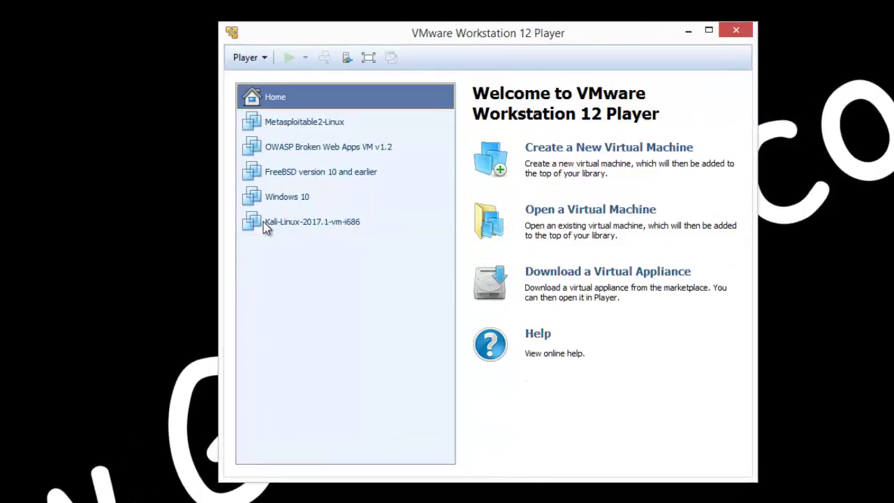
left_click(292, 232)
left_click(583, 408)
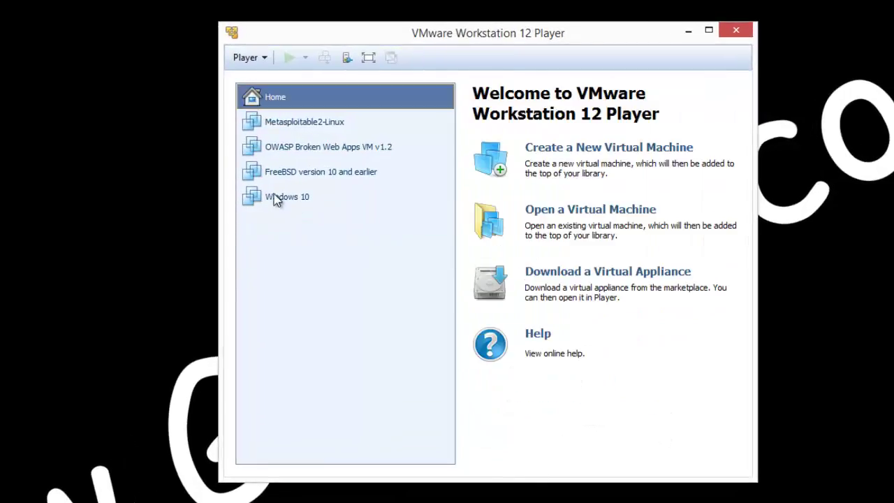
Remove the Windows 10 and FreeBSD version 10 and earlier virtual machines from the library
left_click(279, 199)
left_click(570, 407)
left_click(341, 171)
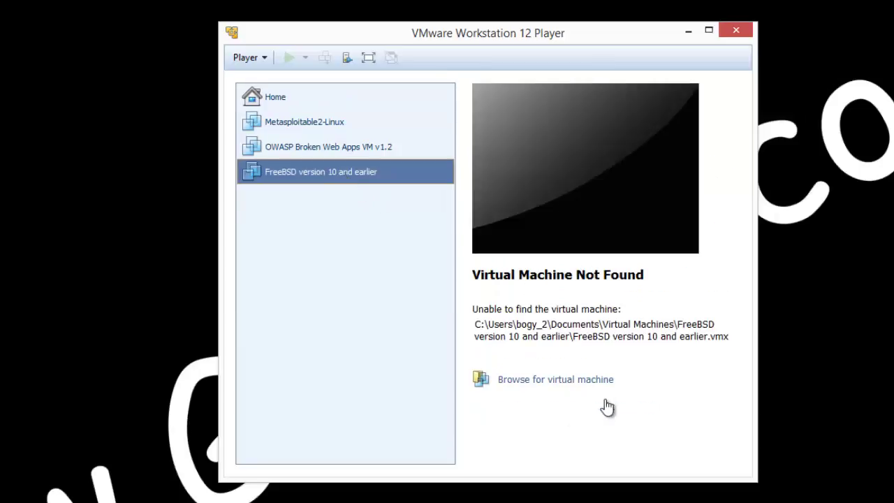
left_click(603, 408)
Remove the OWASP Broken Web Apps VM v1.2 and Metasploitable2-Linux virtual machines from the library without deleting them from disk
left_click(340, 155)
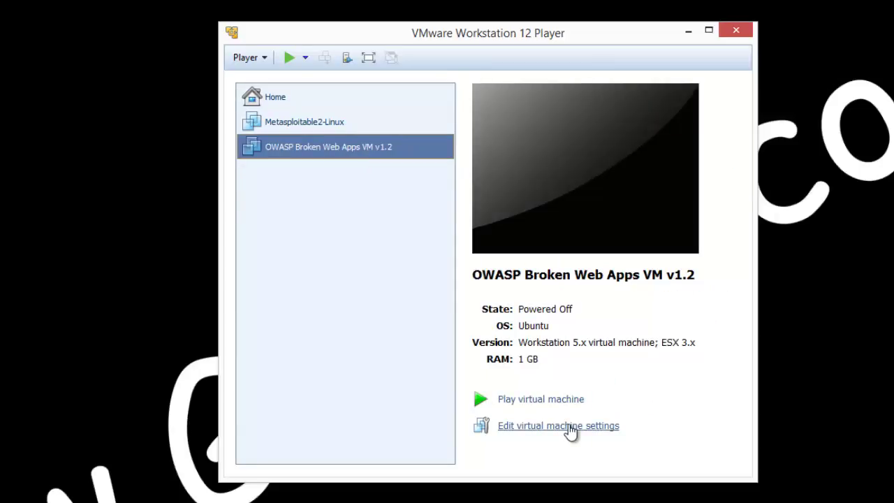
right_click(295, 142)
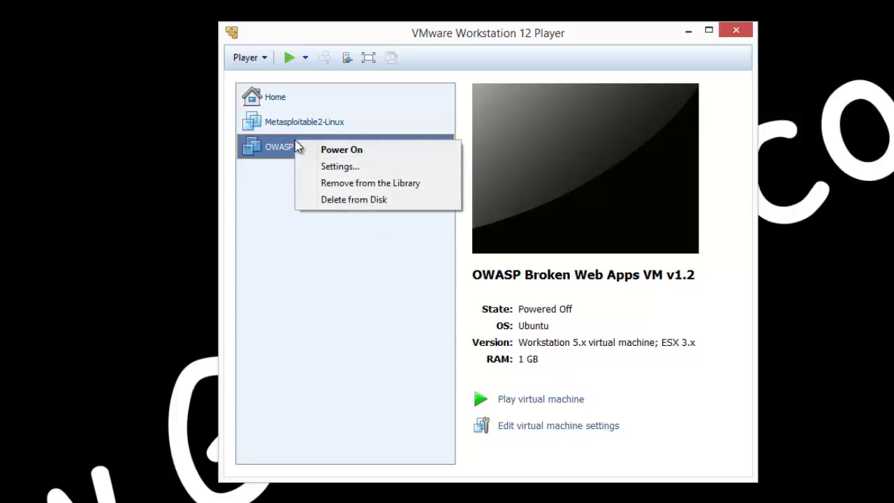
left_click(387, 184)
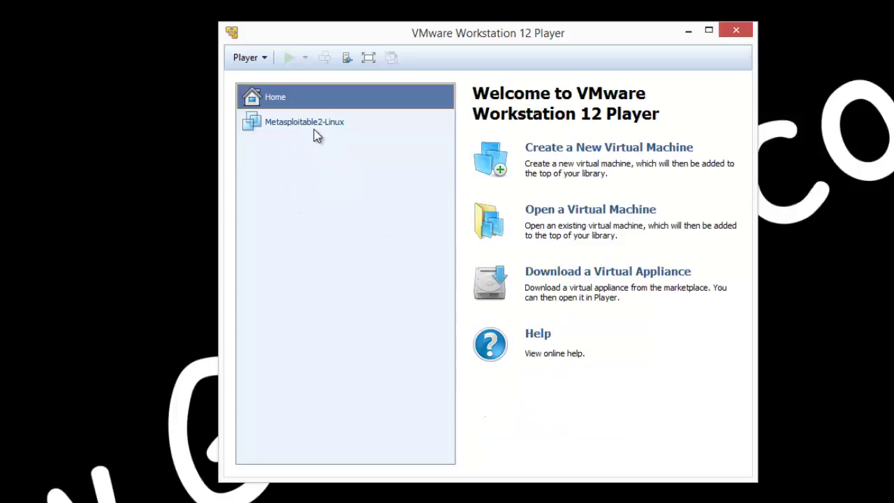
right_click(313, 123)
left_click(374, 169)
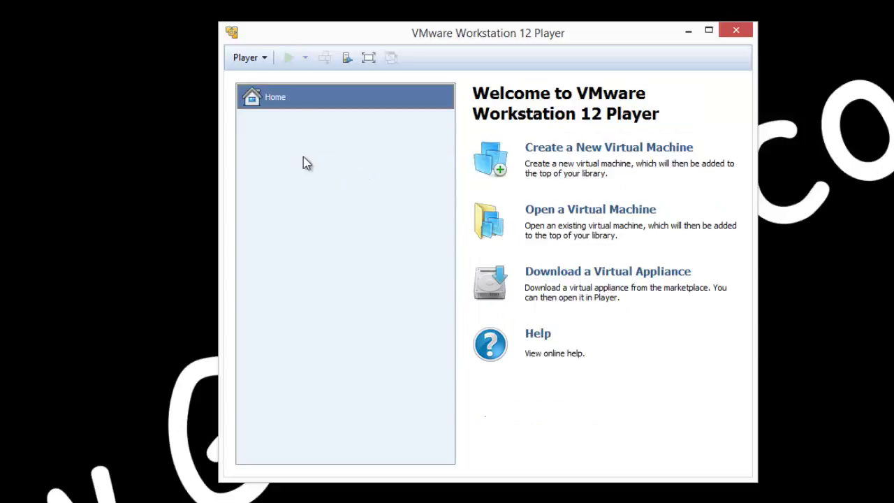
Close VMware Workstation 12 Player
right_click(278, 102)
left_click(304, 195)
left_click_drag(269, 28, 198, 25)
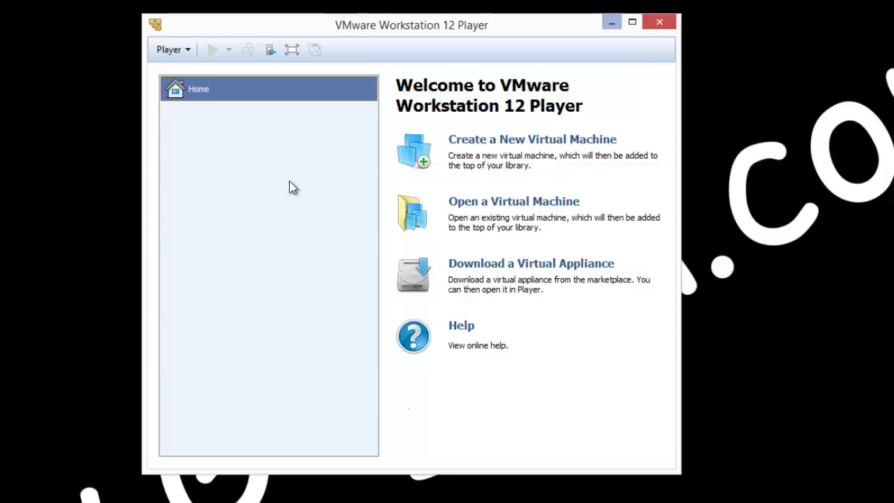
left_click(661, 26)
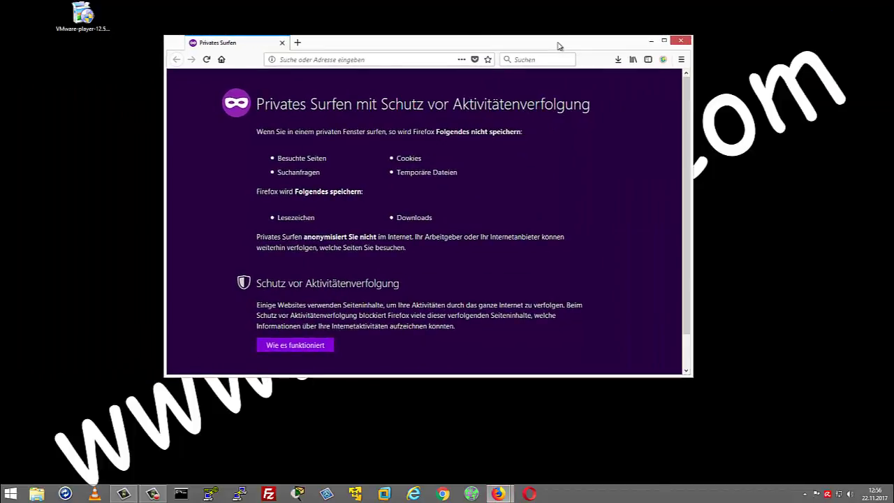
Maximize the private Firefox window and go to google.de
double_click(419, 44)
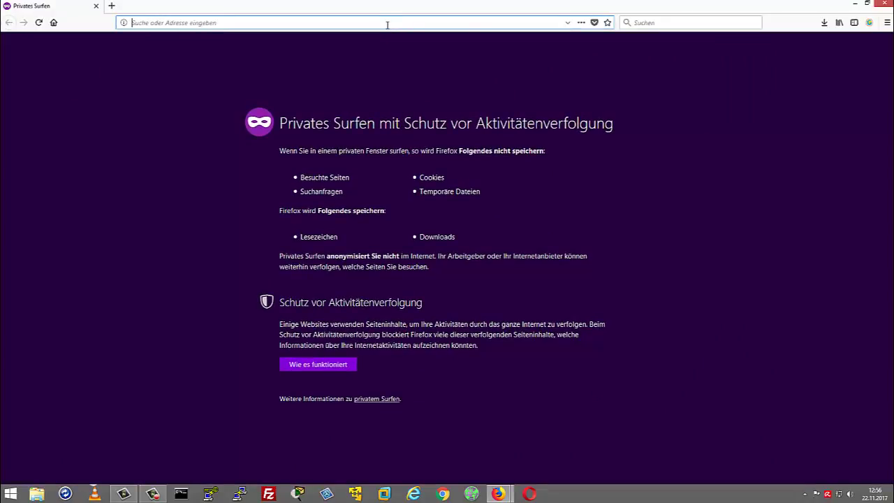
type("google.de")
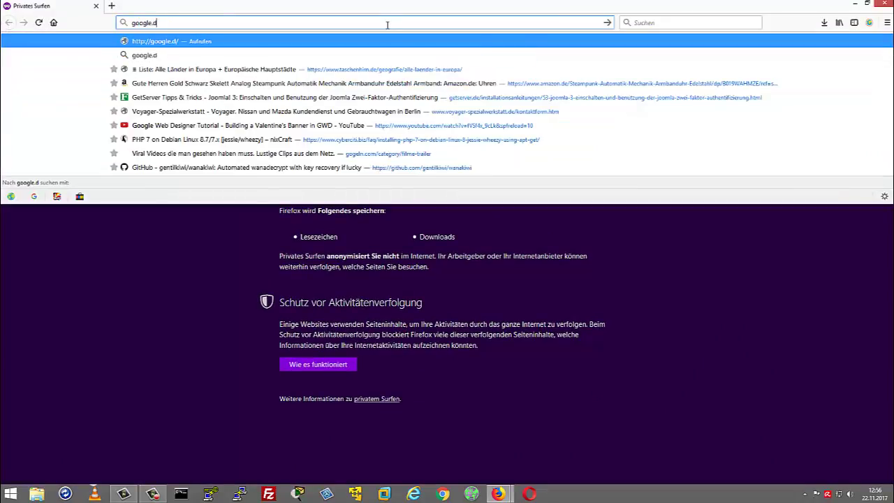
key("Return")
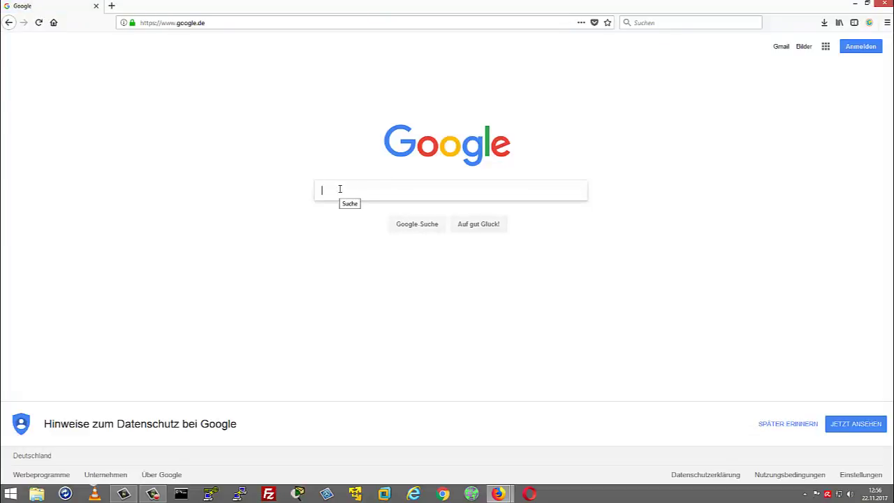
Search Google for "windows10 trial"
left_click(339, 189)
type("windows")
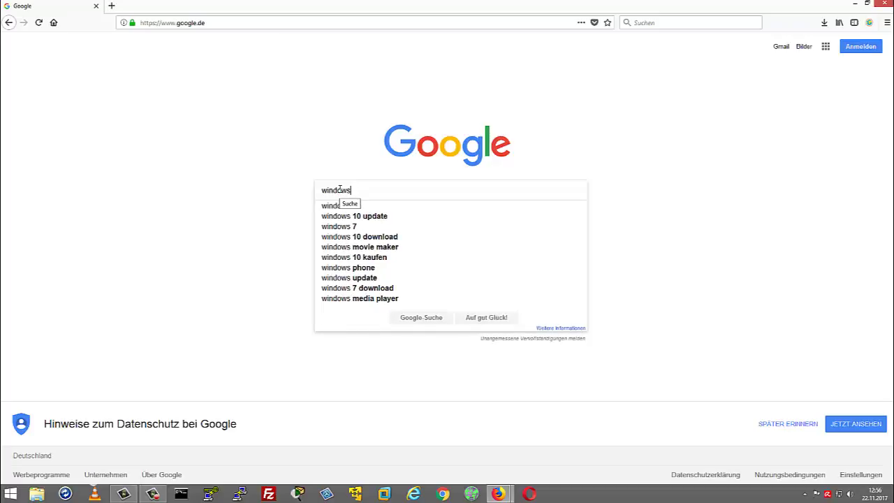
type("10 trial")
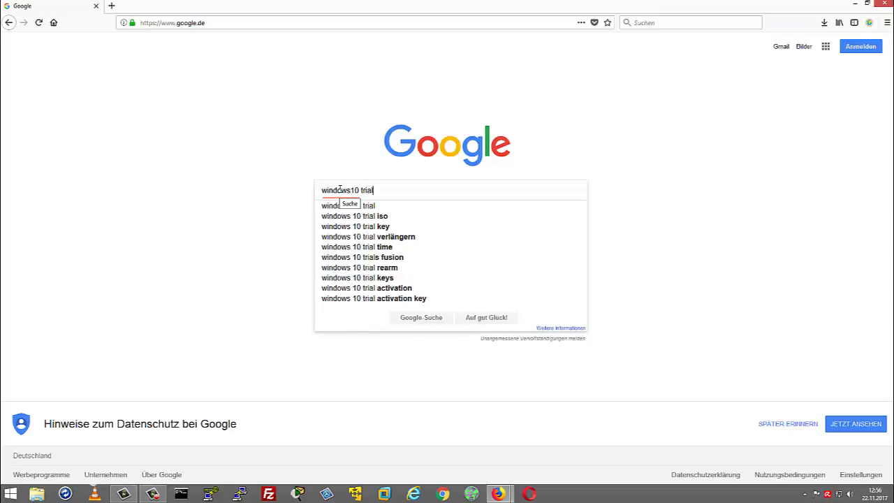
key("Return")
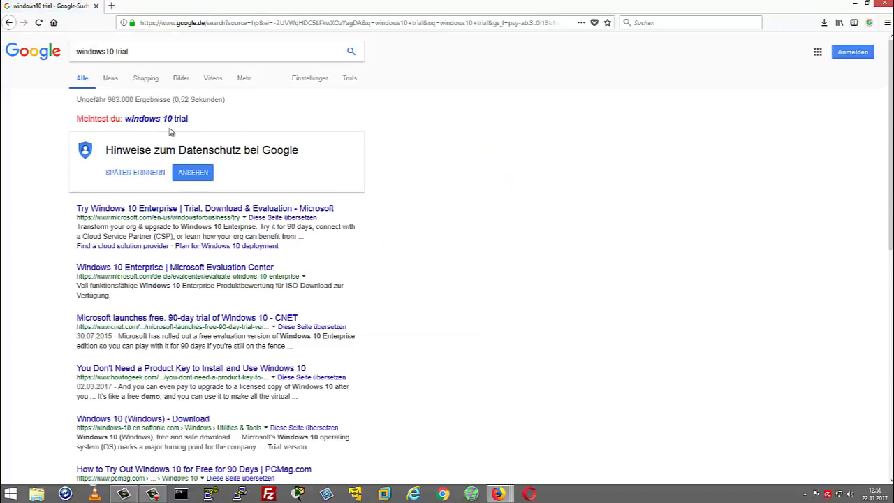
Run the suggested "windows 10 trial" search and open Microsoft's "Try Windows 10 Enterprise" result in a new tab
left_click(158, 125)
scroll(168, 210, "down", 3)
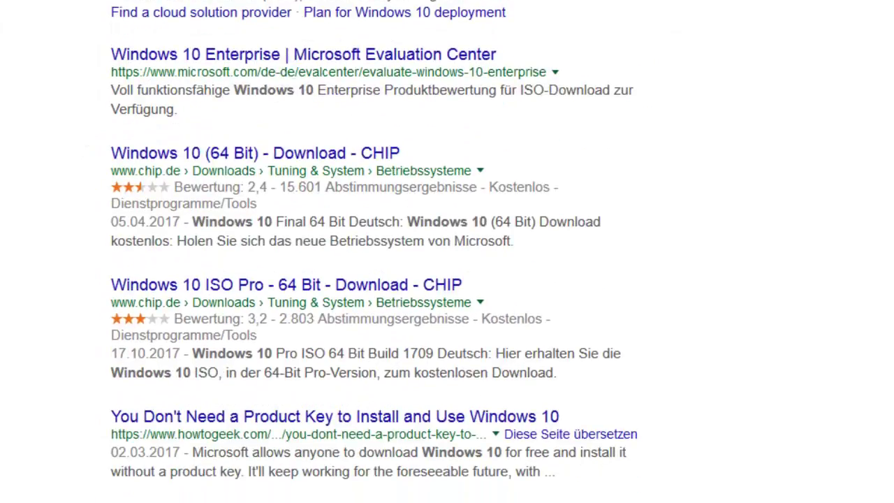
left_click_drag(136, 68, 251, 63)
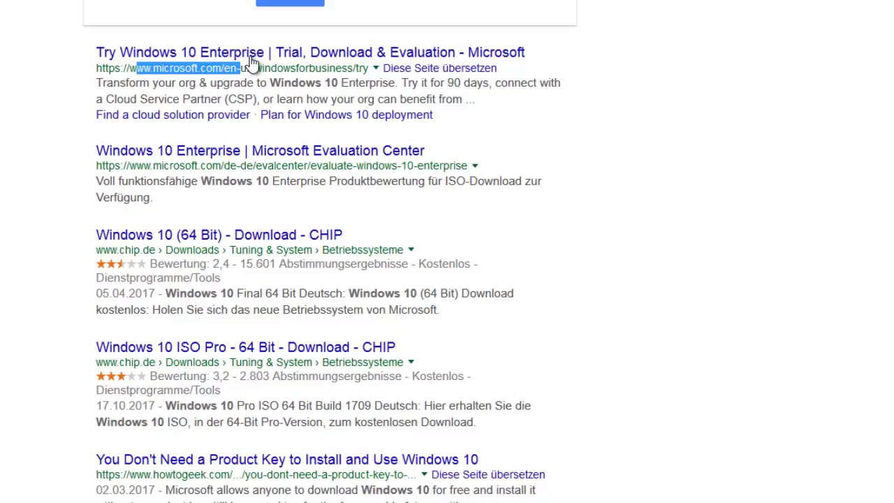
right_click(251, 63)
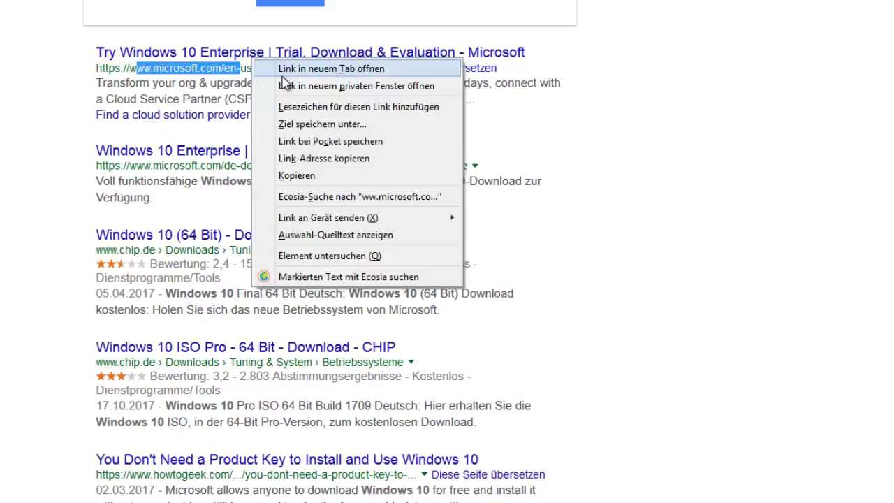
left_click(293, 70)
left_click(169, 16)
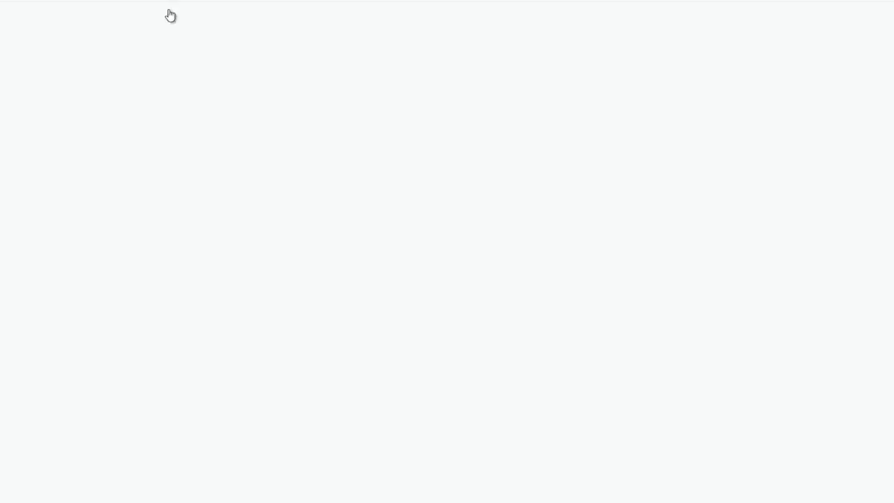
Look through the English "Experience Windows 10 Enterprise" page for the free trial and close its tab
scroll(458, 262, "down", 3)
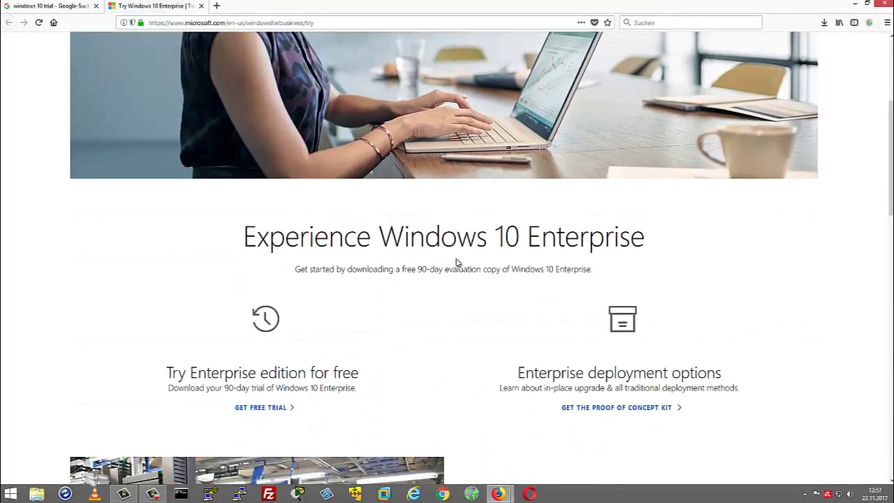
scroll(458, 262, "down", 6)
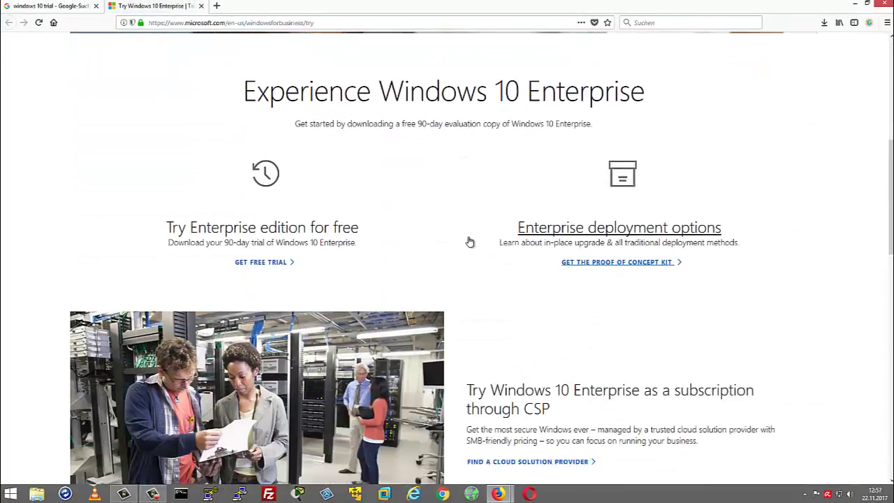
scroll(463, 239, "up", 10)
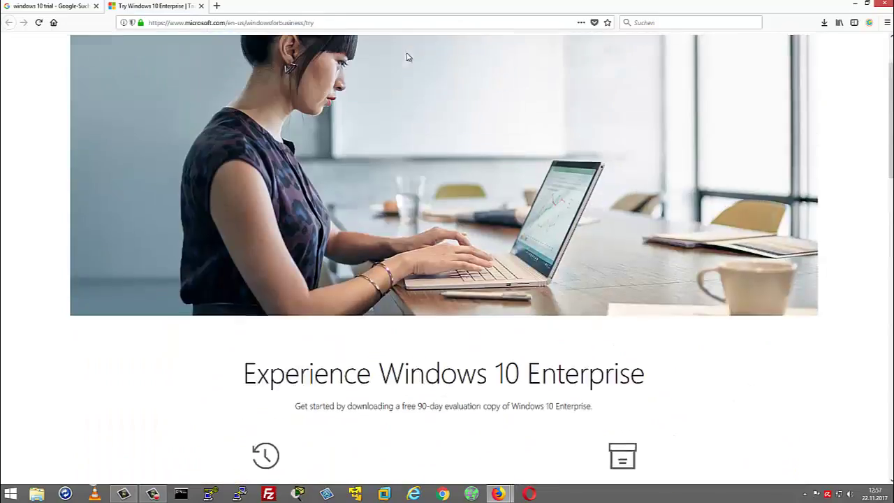
left_click(201, 6)
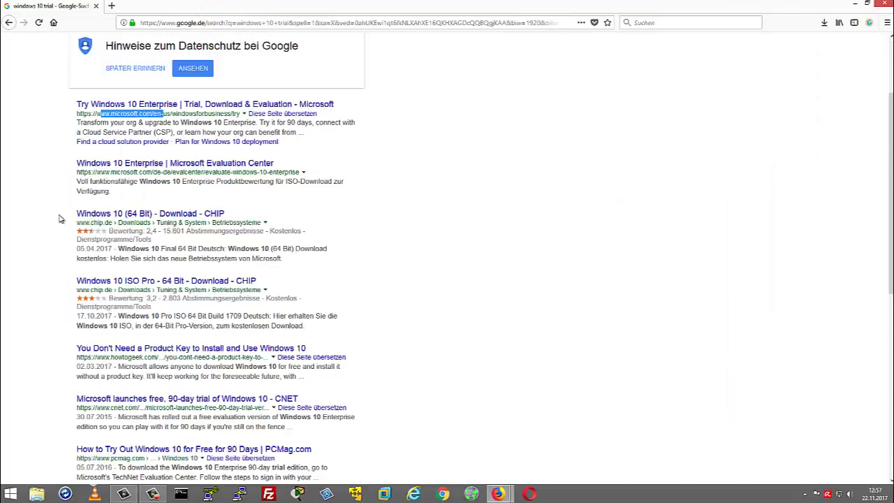
Search Google for the suggested query "windows 10 testversion download"
scroll(185, 98, "up", 3)
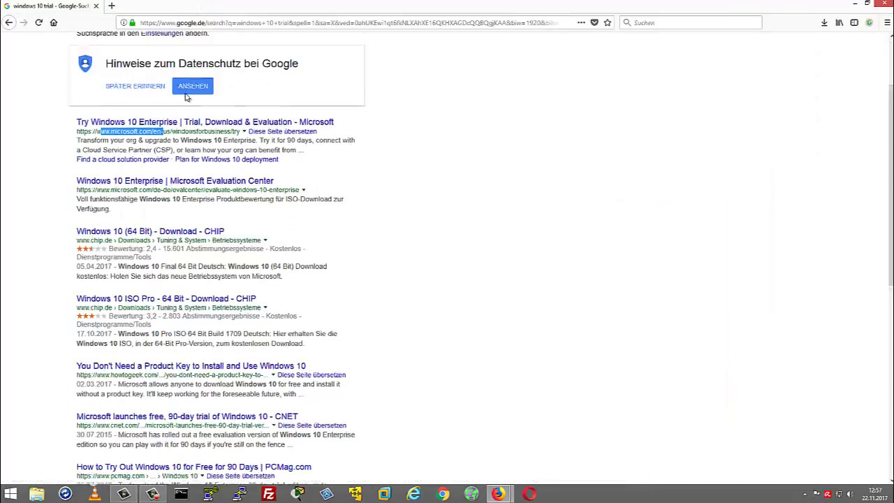
left_click(161, 49)
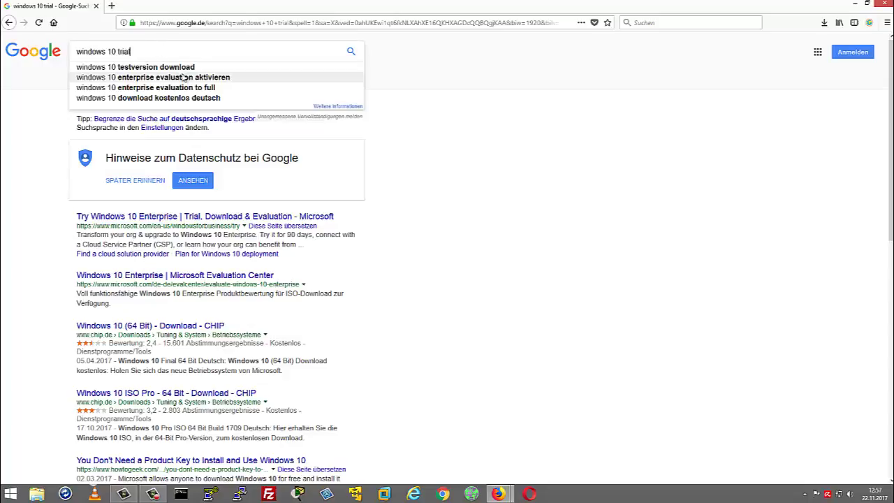
left_click(185, 68)
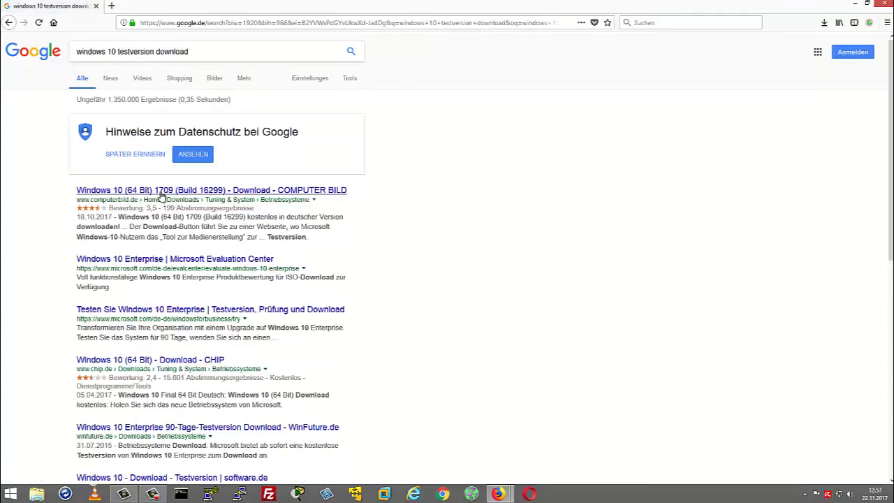
Open the "Windows 10 Enterprise | Microsoft Evaluation Center" result in a new tab and switch to it
scroll(168, 186, "down", 3)
right_click(155, 156)
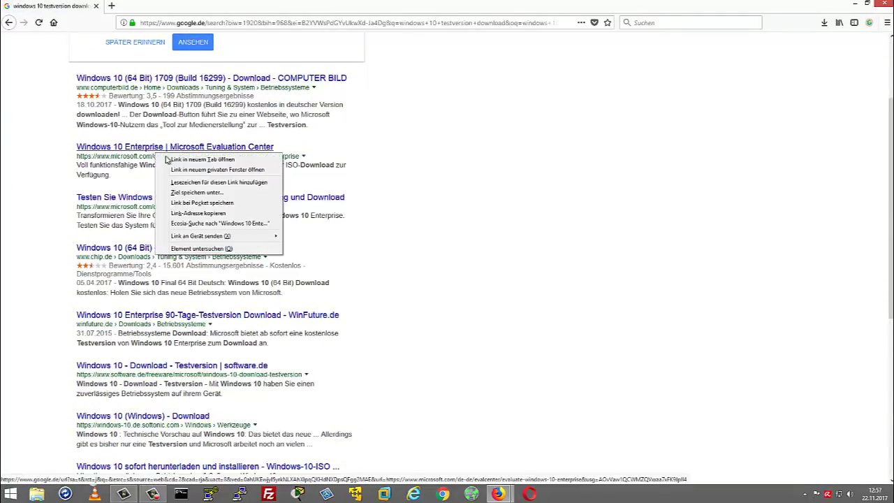
left_click(178, 160)
left_click(149, 7)
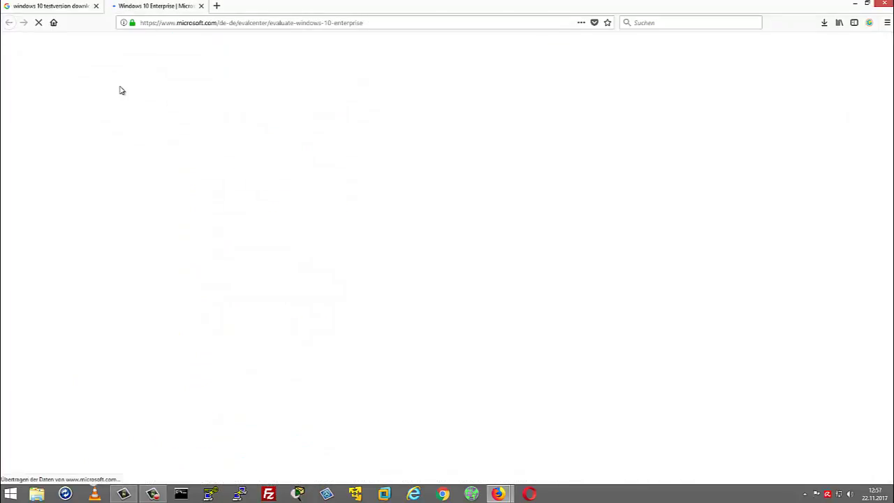
Examine the Evaluation Center page for the Windows 10 Enterprise evaluation period and its download requirements
scroll(333, 207, "down", 4)
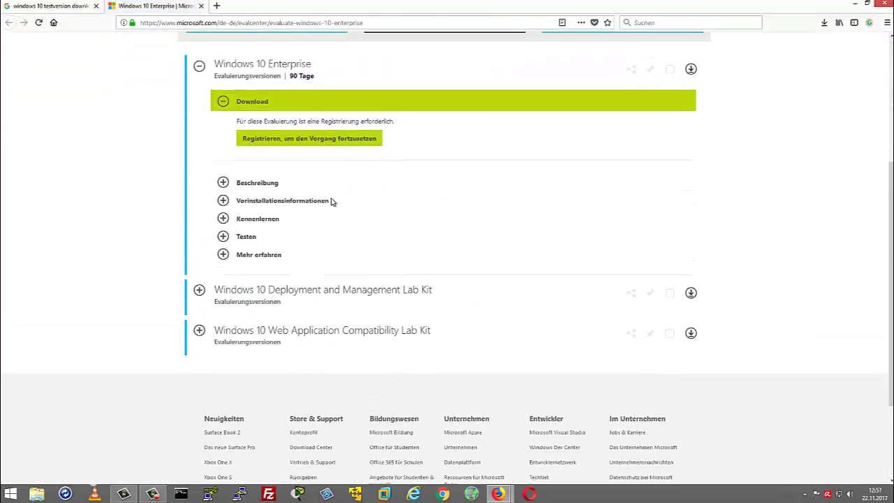
scroll(352, 170, "up", 2)
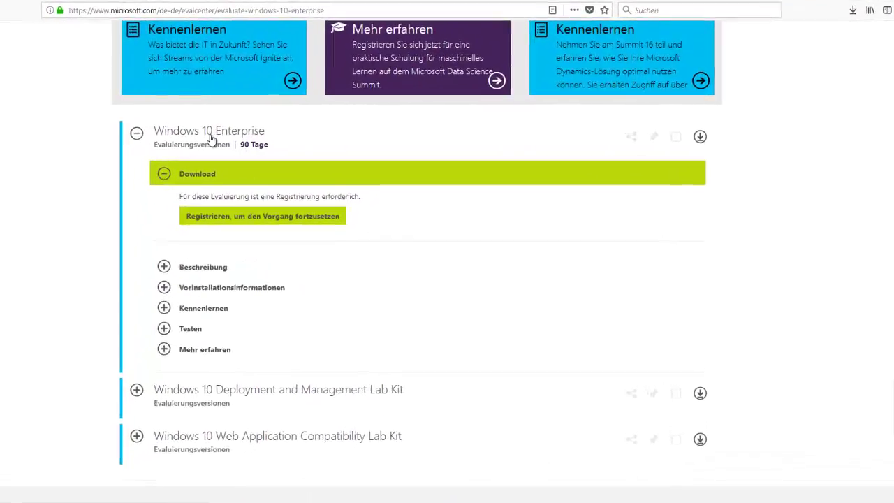
left_click_drag(291, 143, 315, 144)
left_click_drag(235, 153, 245, 160)
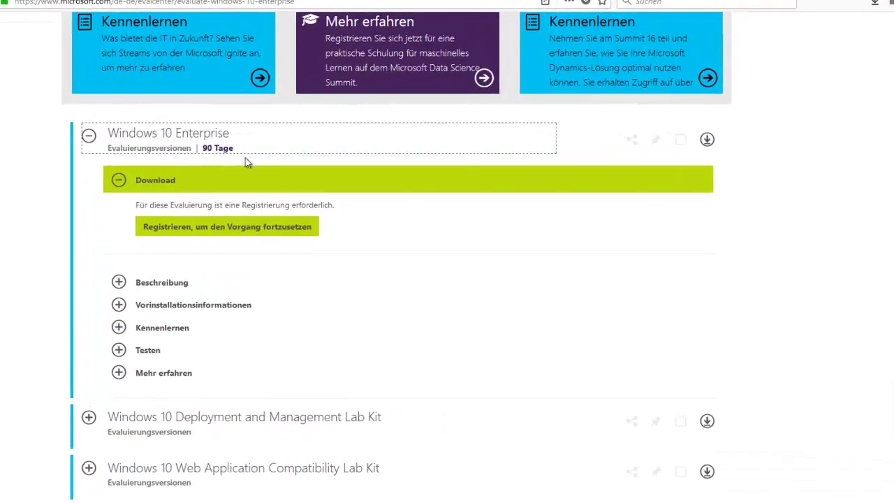
scroll(246, 147, "up", 5)
scroll(240, 124, "down", 11)
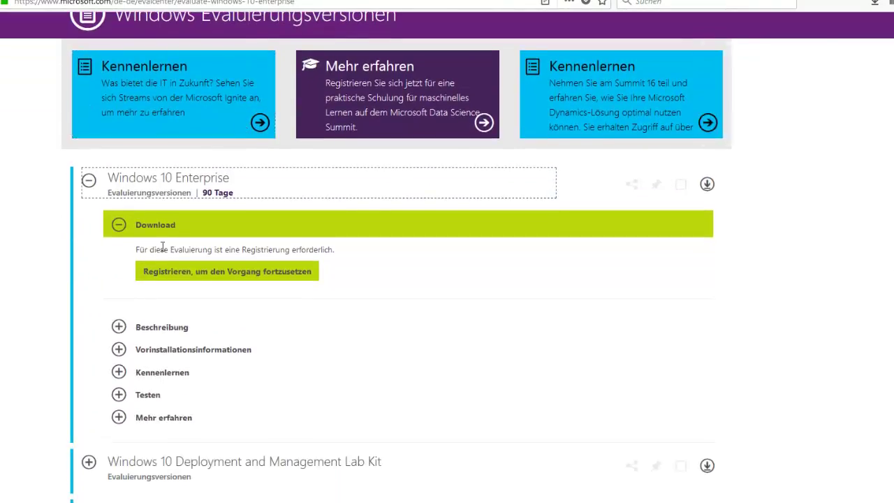
scroll(300, 275, "up", 9)
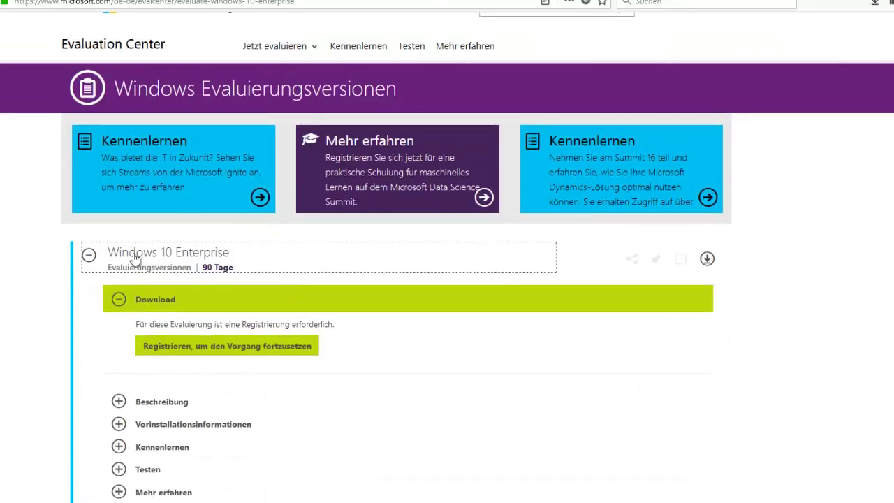
scroll(275, 296, "down", 2)
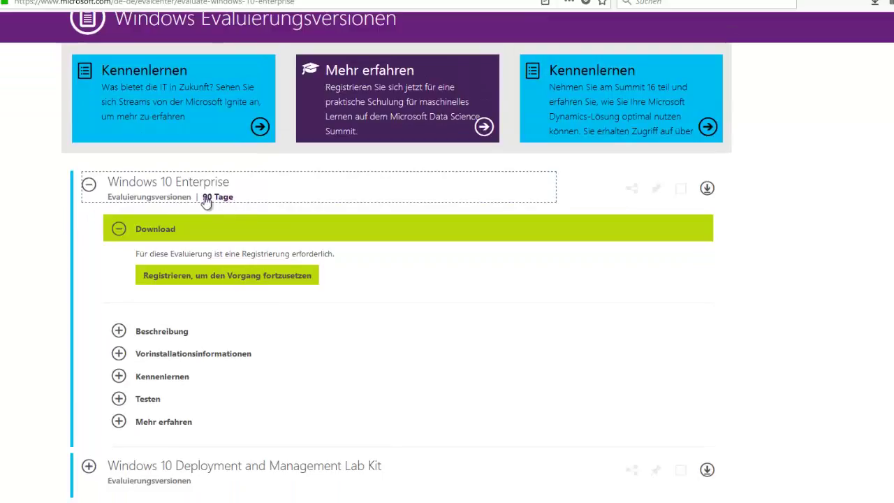
Open the registration form for the Windows 10 Enterprise evaluation and go through its required fields
left_click(211, 280)
left_click(339, 232)
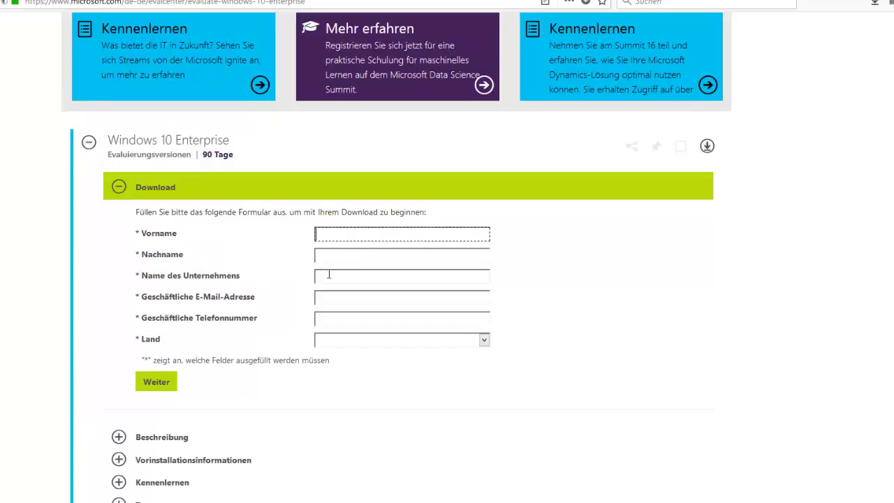
left_click(327, 256)
left_click(336, 278)
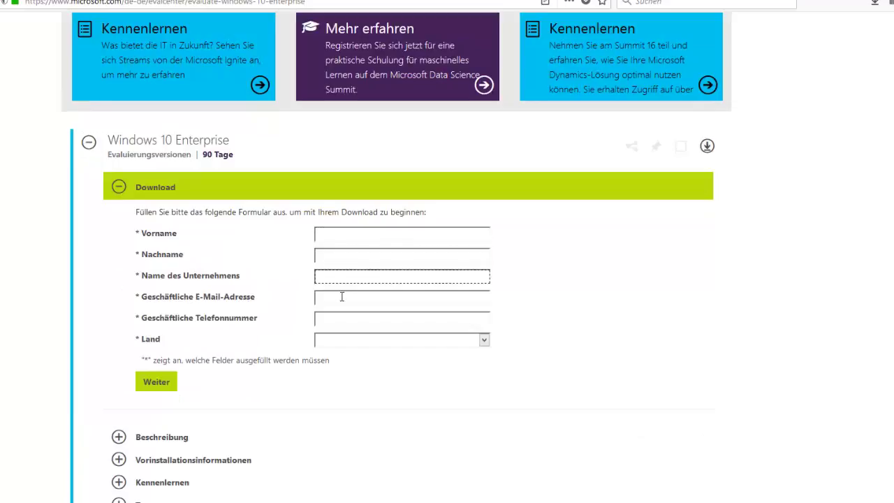
left_click(342, 297)
left_click(357, 323)
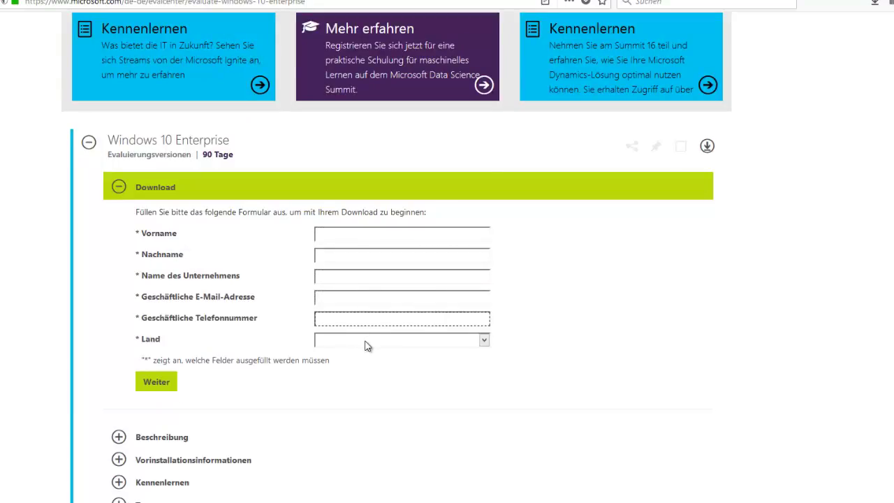
left_click(368, 341)
left_click(268, 394)
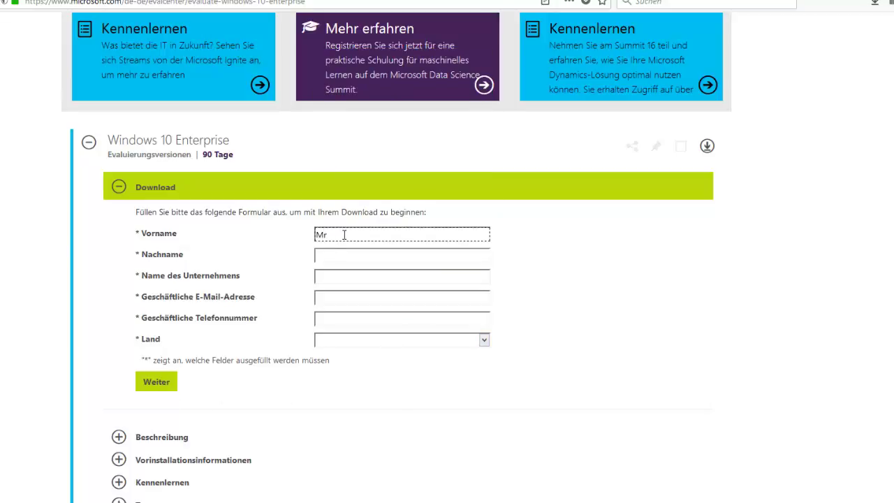
Fill in the first name, last name, business e-mail address and phone number, with "Home" as the company name
key("Tab")
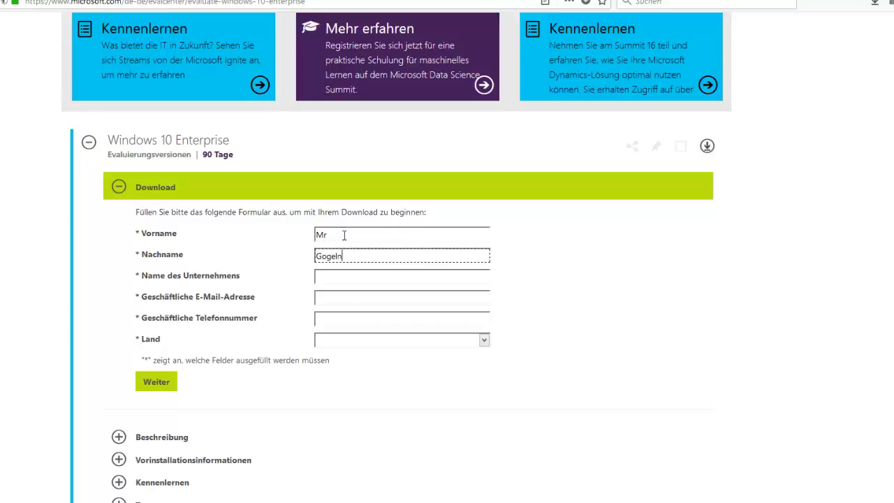
left_click(347, 281)
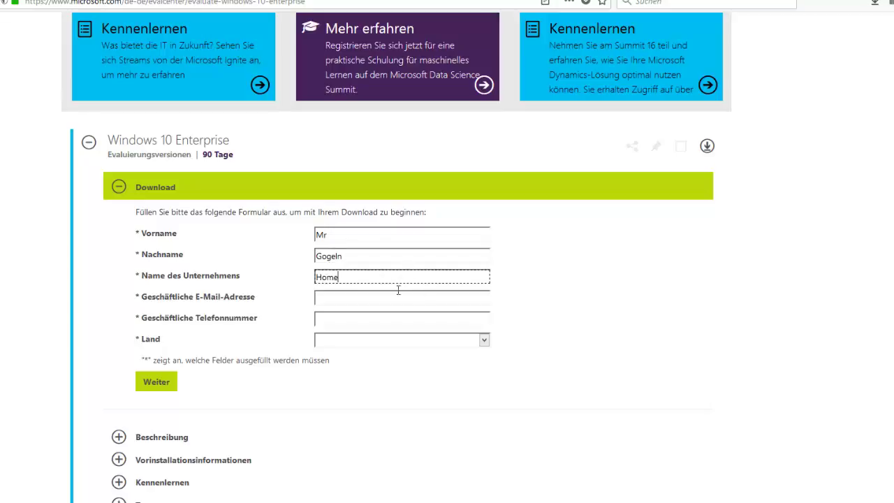
left_click(331, 304)
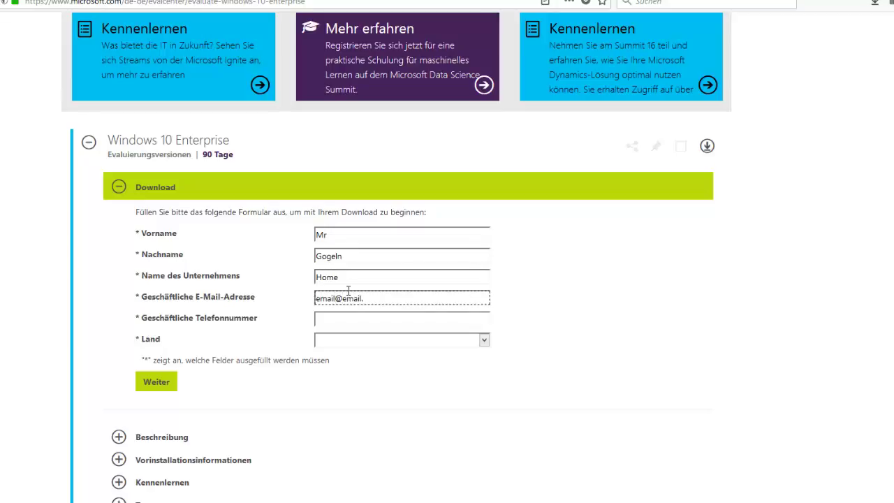
left_click(342, 322)
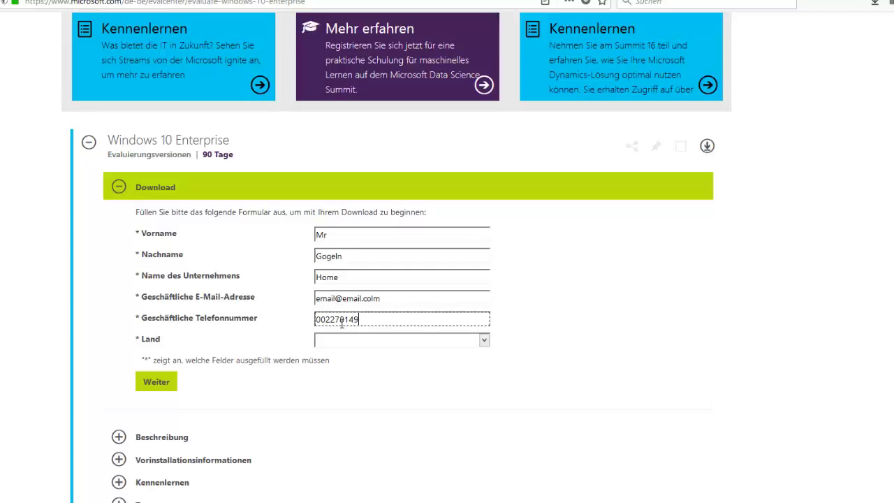
Set the country to Deutschland and leave the consent for regular e-mail communications cleared
left_click(379, 342)
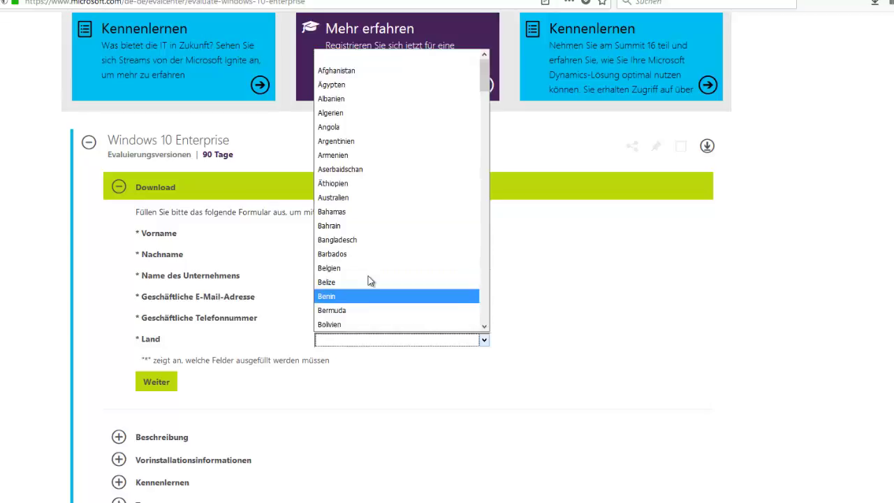
key("d")
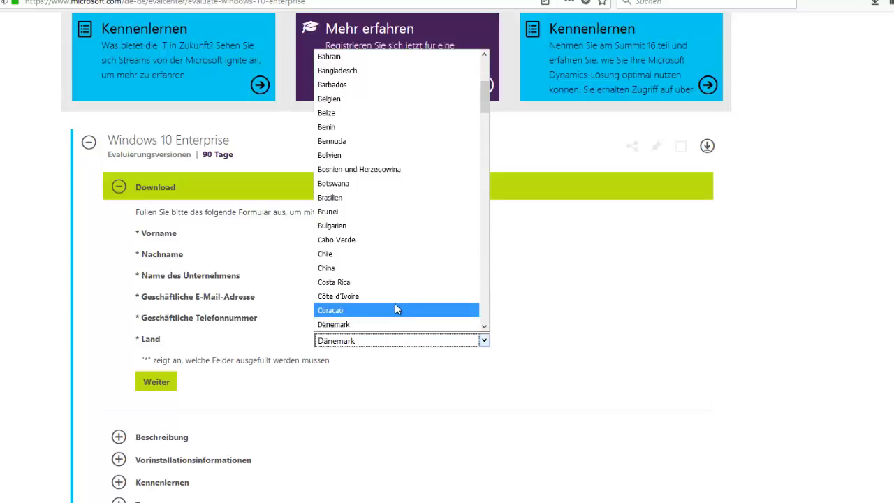
scroll(372, 281, "down", 1)
left_click(357, 279)
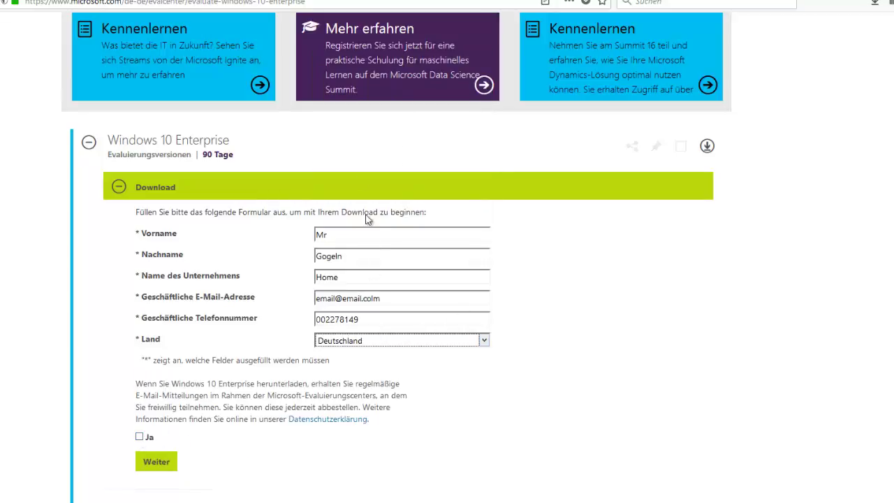
scroll(351, 272, "down", 2)
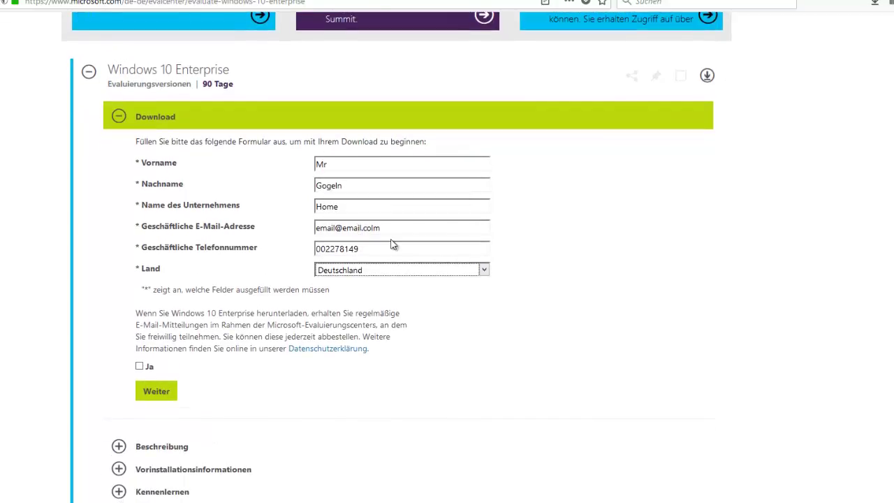
left_click(140, 366)
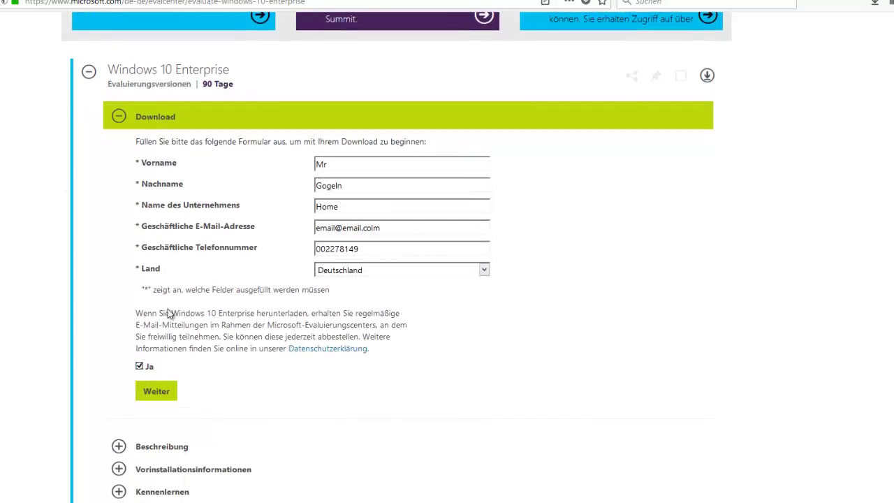
left_click(139, 367)
Submit the registration details and continue with ISO - Enterprise as the file type
left_click(171, 396)
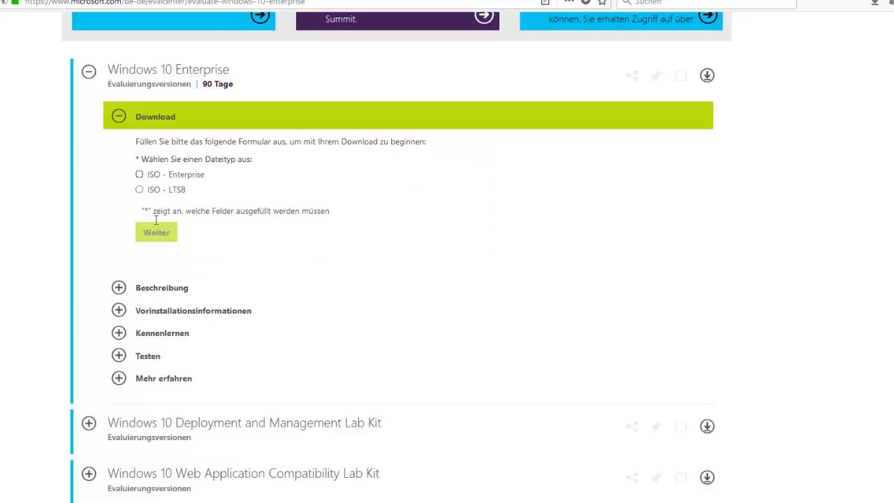
left_click(188, 179)
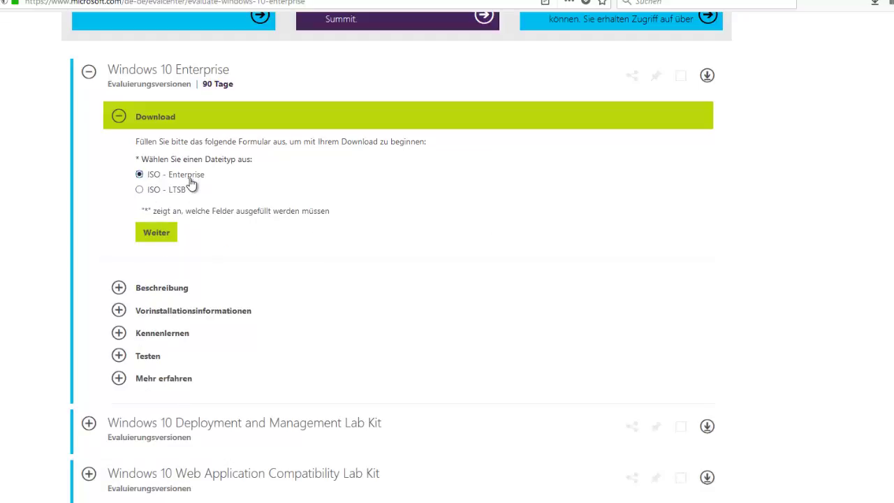
left_click(160, 238)
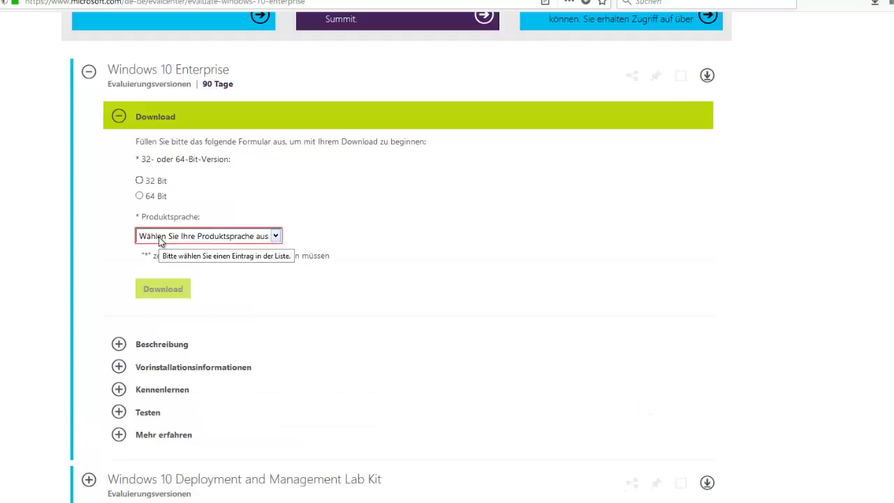
Choose the 32 Bit version with Deutsch as the product language and start the Windows 10 Enterprise evaluation download
left_click(140, 181)
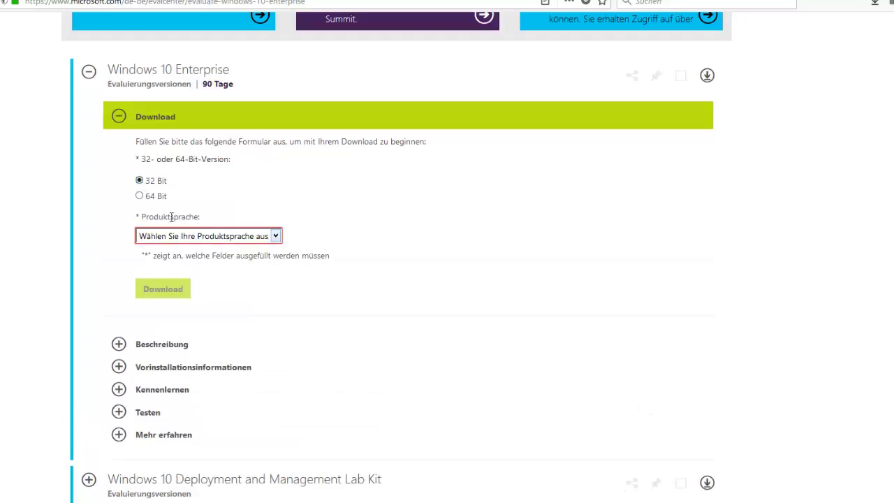
left_click(139, 197)
left_click(139, 180)
left_click(185, 237)
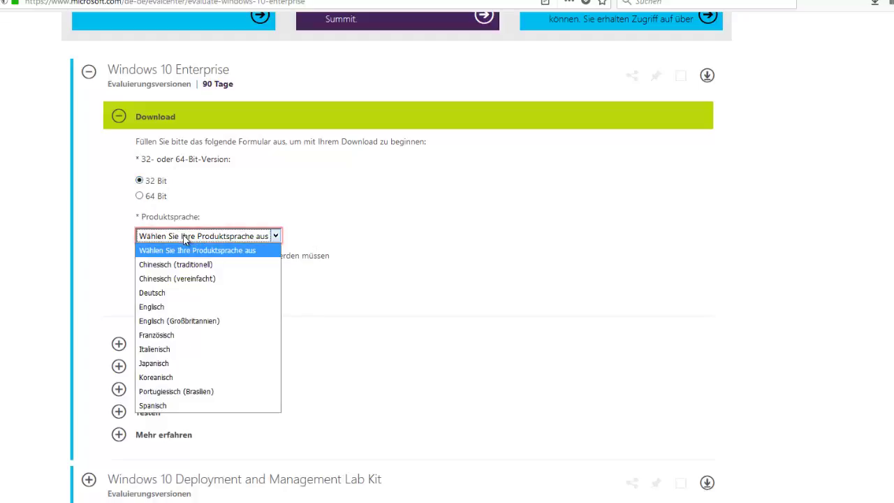
left_click(157, 293)
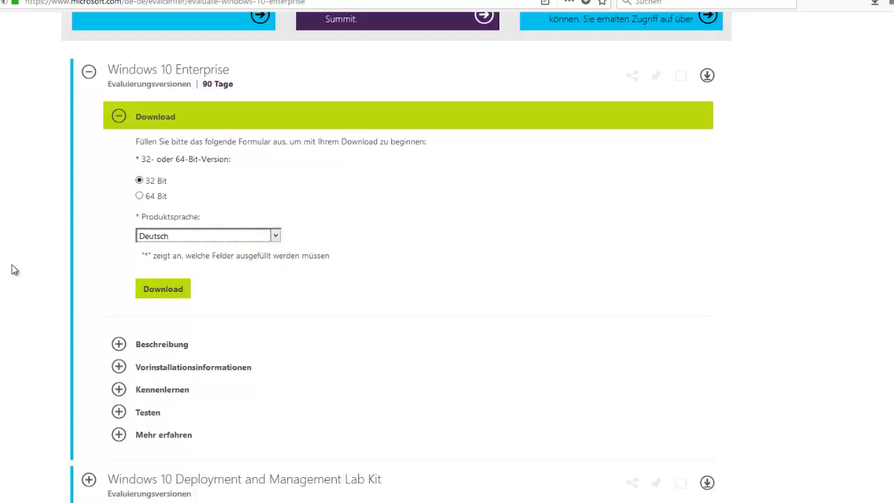
left_click(12, 265)
left_click(163, 289)
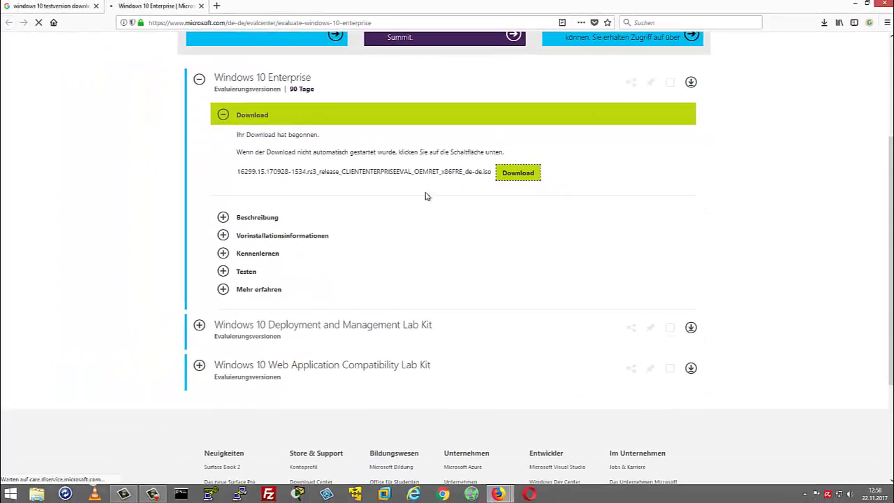
left_click(311, 282)
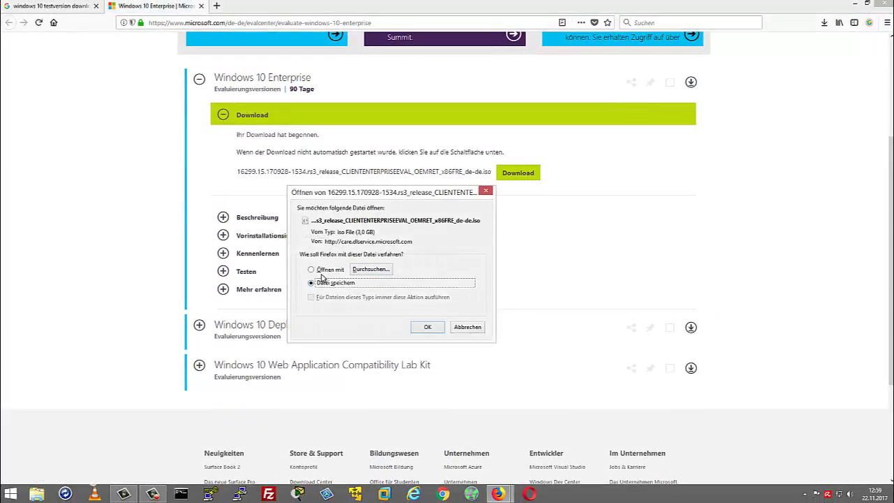
left_click(428, 327)
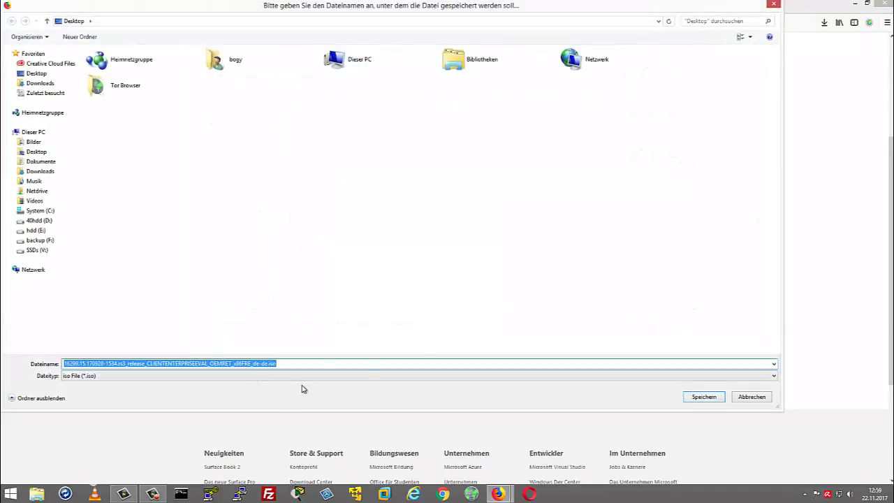
left_click(749, 399)
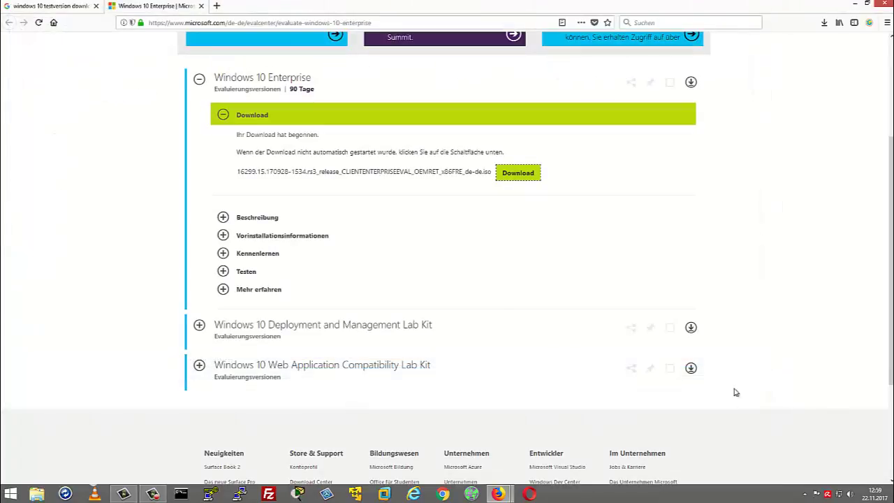
left_click_drag(248, 172, 492, 172)
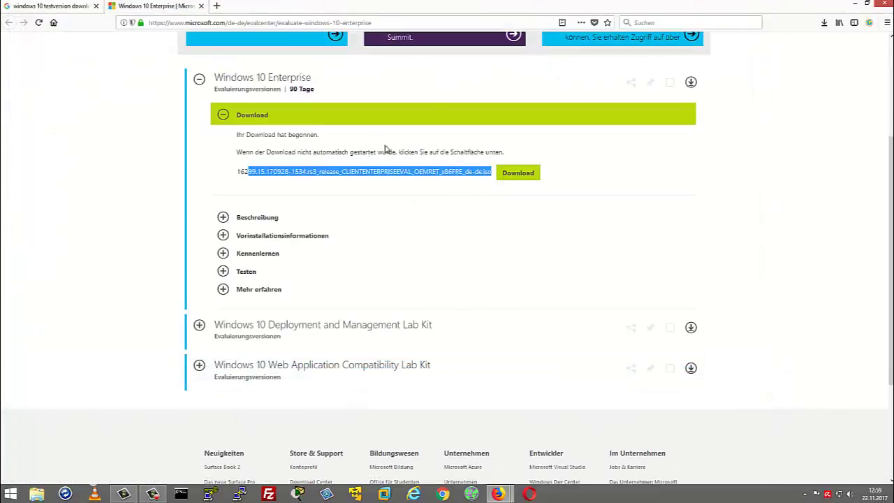
scroll(277, 200, "up", 3)
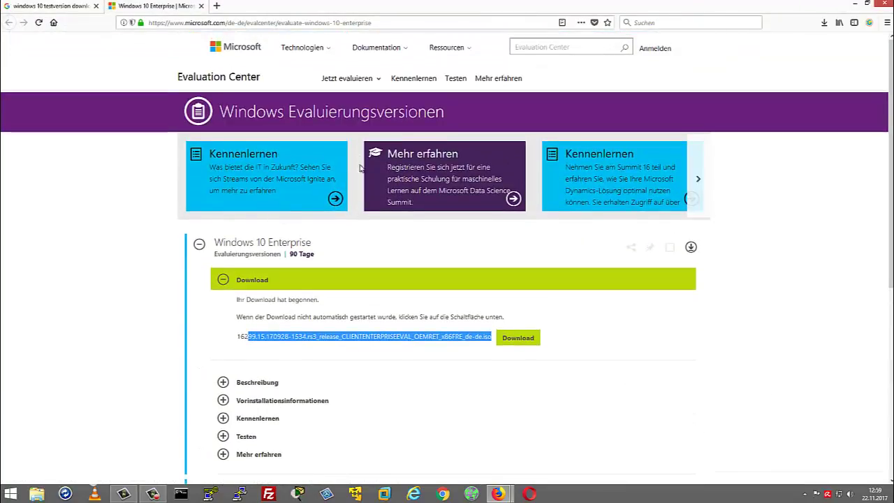
key("ctrl+Tab")
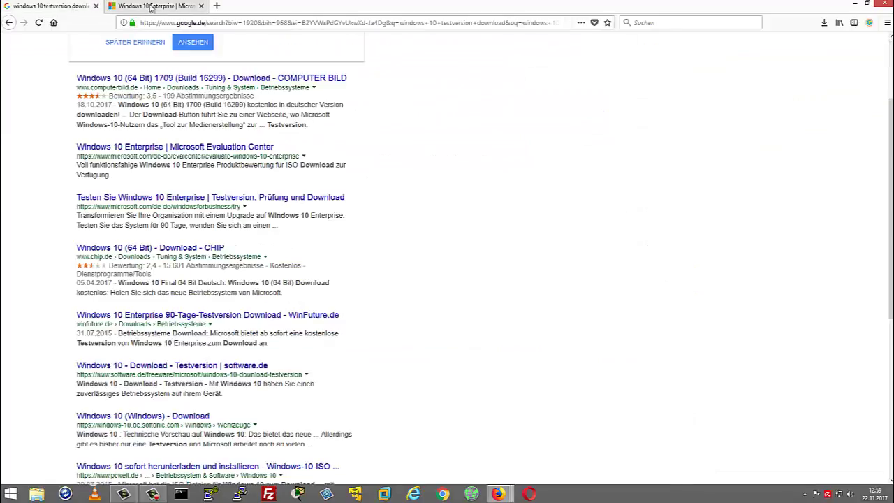
key("ctrl+Tab")
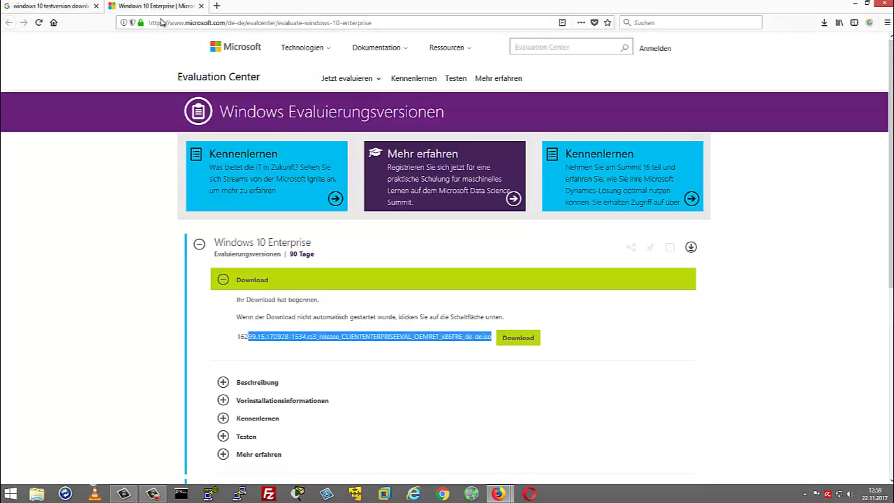
Return to the Google results page and search for "windows server 2016 trial download"
left_click(97, 7)
scroll(251, 118, "up", 3)
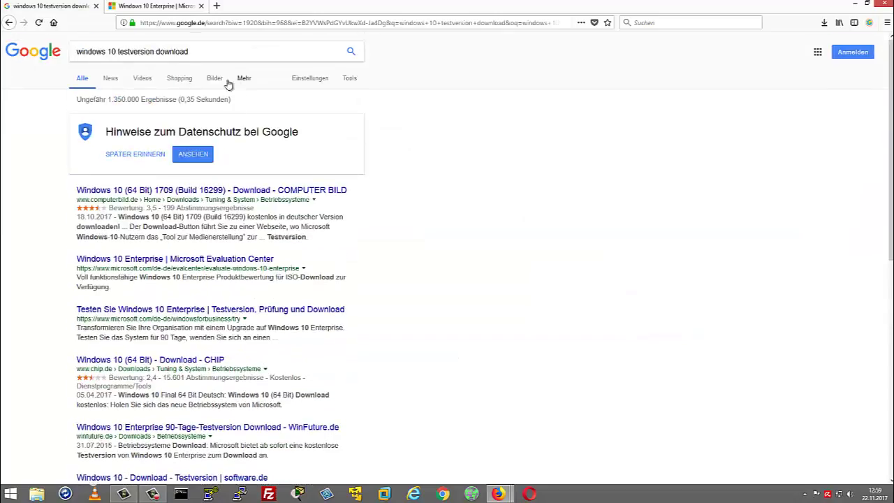
left_click_drag(117, 51, 40, 53)
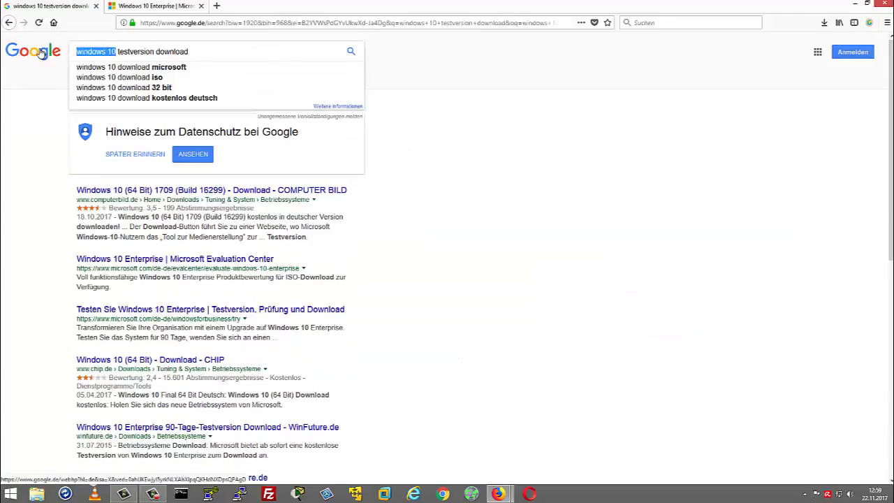
type("windows s")
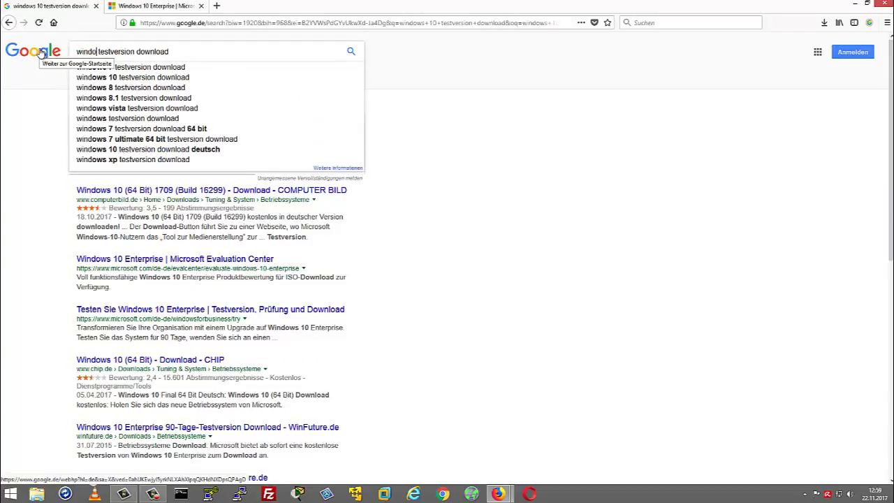
type("erver ")
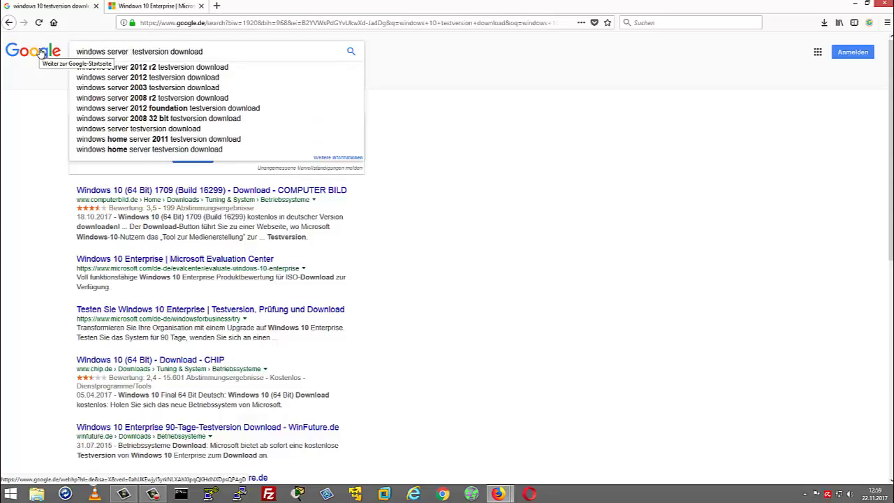
type("2016")
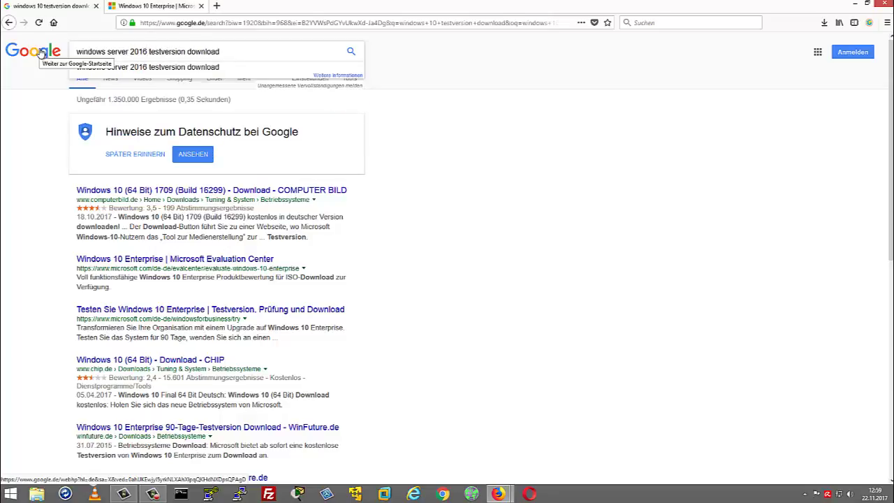
key("Delete")
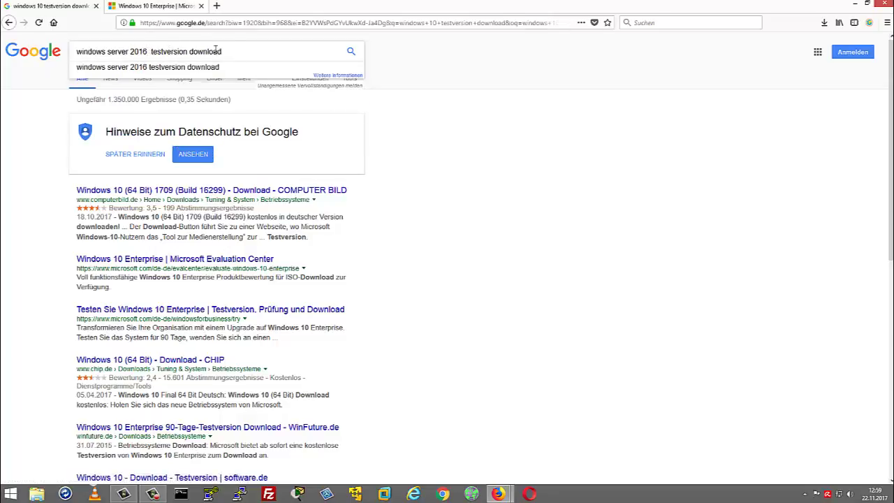
double_click(168, 52)
type("trial")
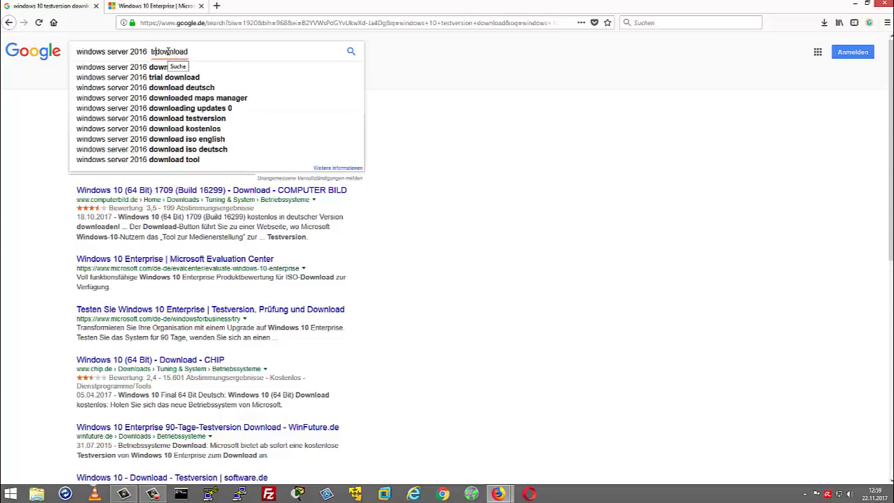
key("Return")
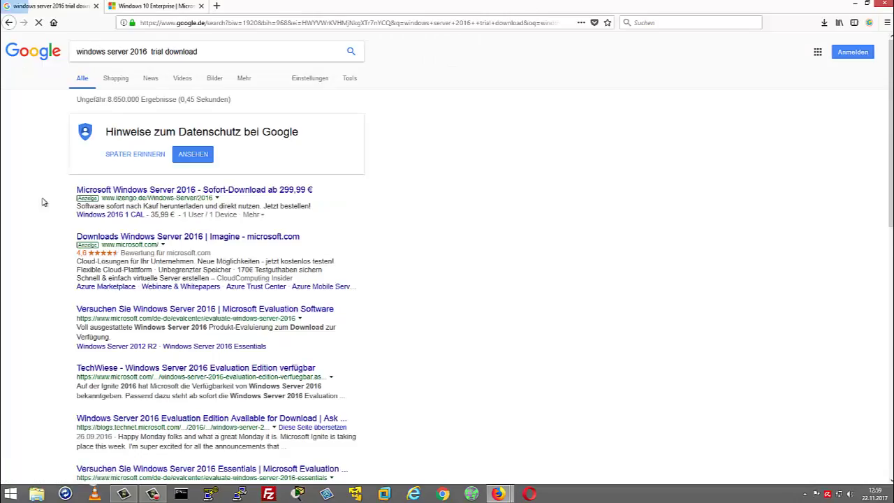
Open Microsoft's Windows Server 2016 evaluation page from the search results and bring up its registration form
scroll(98, 207, "down", 3)
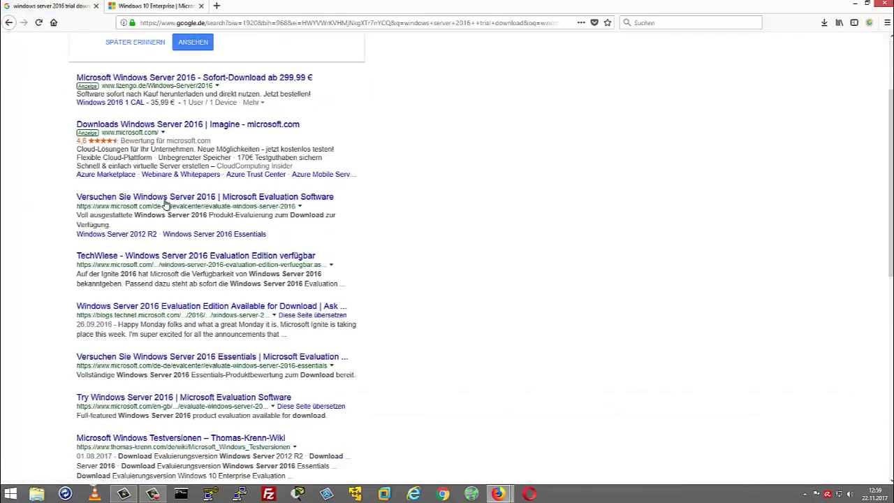
left_click(166, 200)
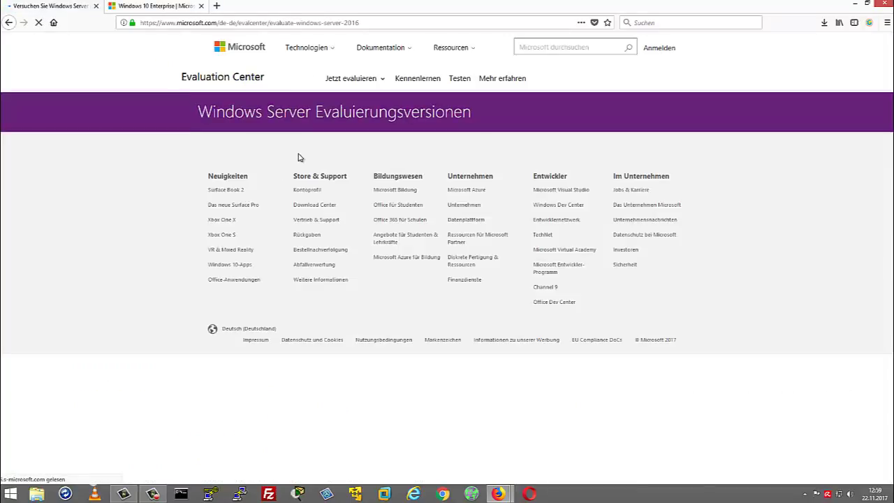
scroll(347, 200, "down", 3)
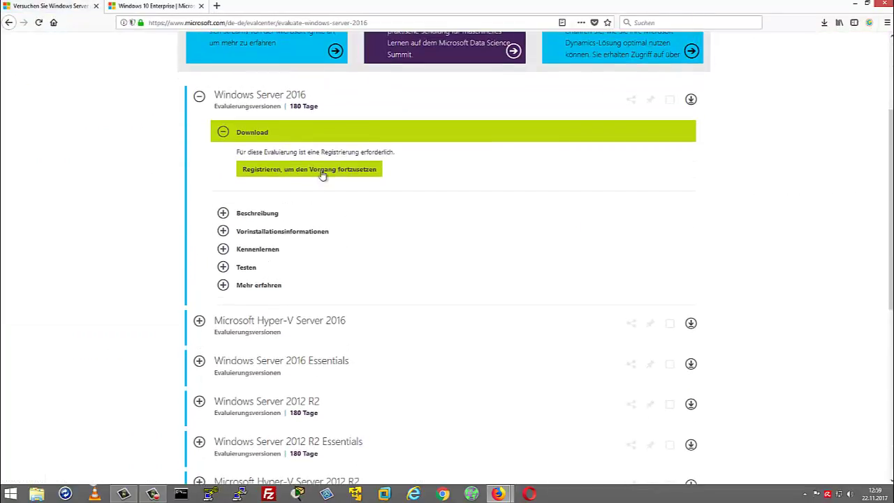
left_click(322, 175)
left_click(421, 168)
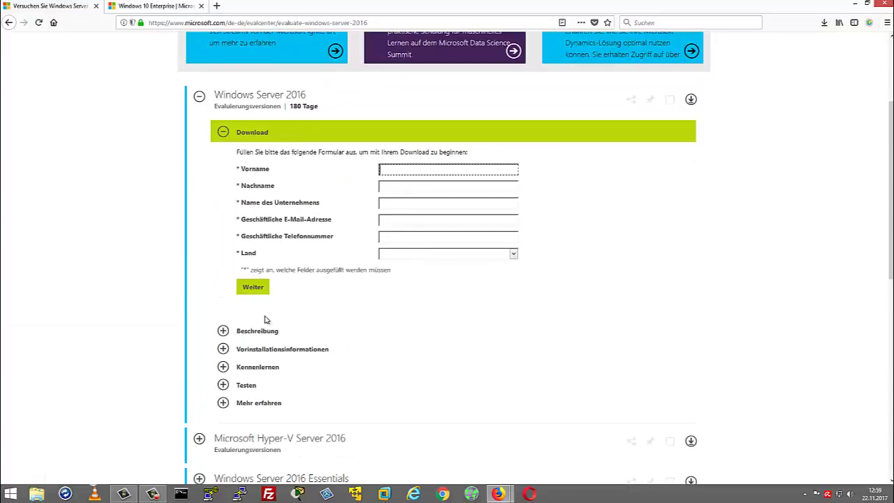
Examine the Windows Server 2016 evaluation entry, its trial period and the required registration fields
left_click_drag(220, 97, 289, 95)
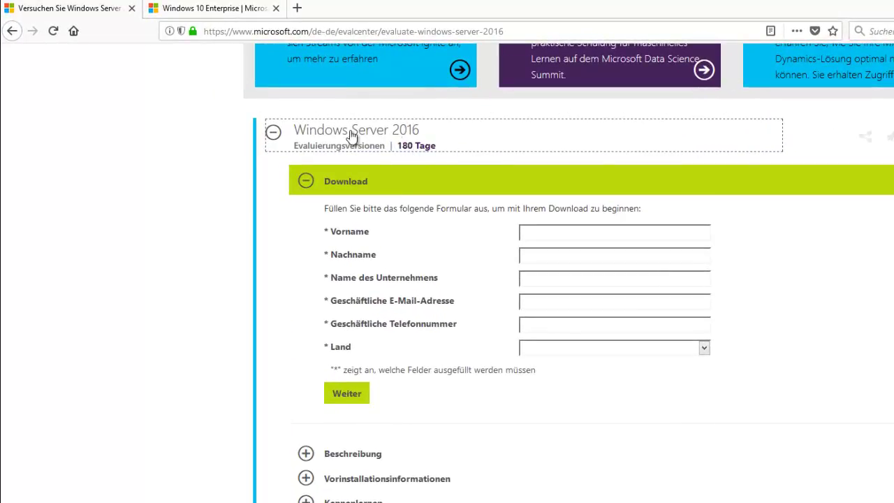
scroll(383, 155, "up", 3)
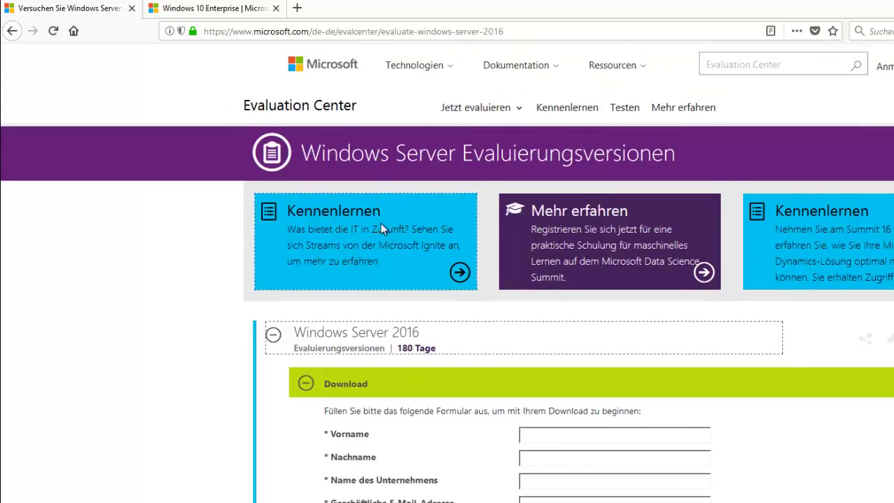
scroll(392, 209, "down", 4)
scroll(389, 120, "up", 2)
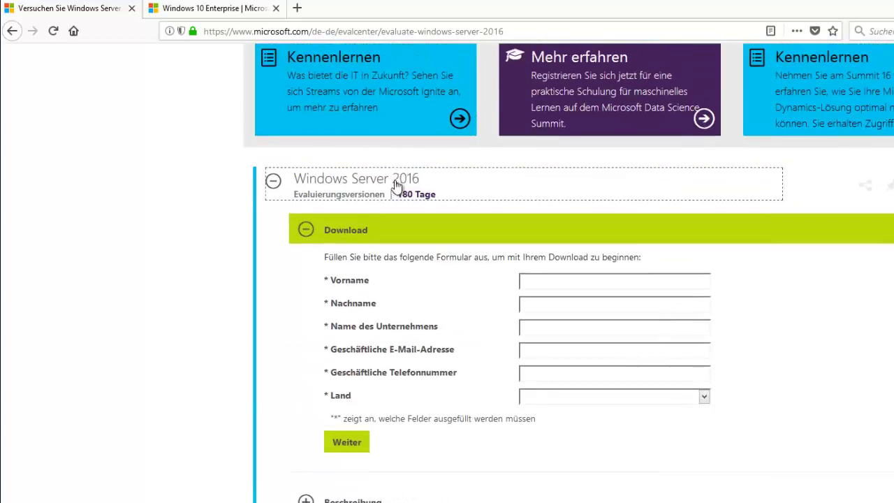
left_click(561, 280)
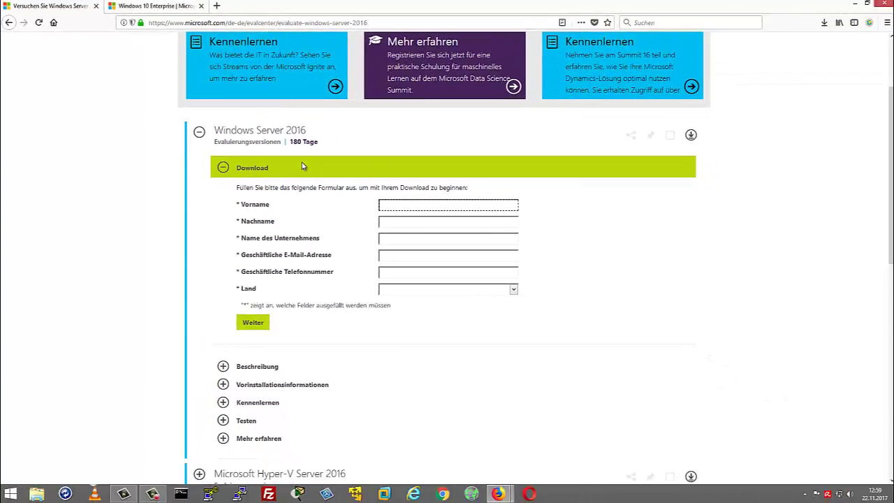
left_click(247, 130)
scroll(279, 126, "up", 3)
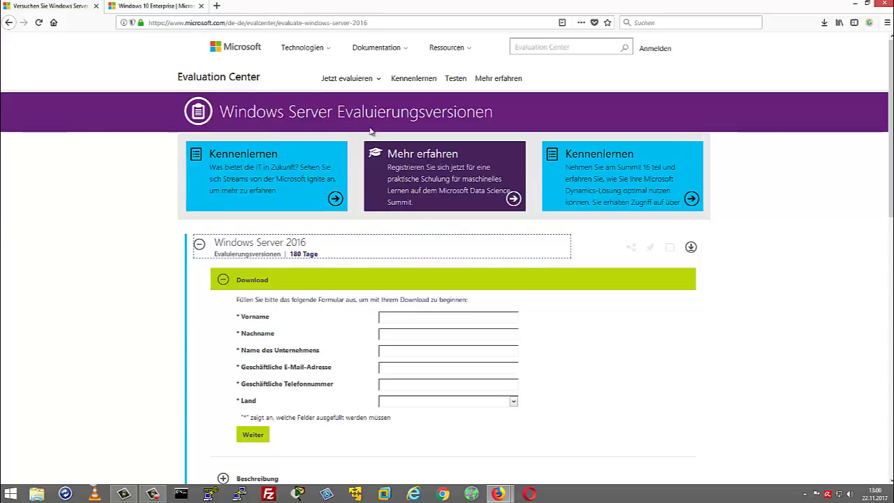
scroll(255, 140, "down", 3)
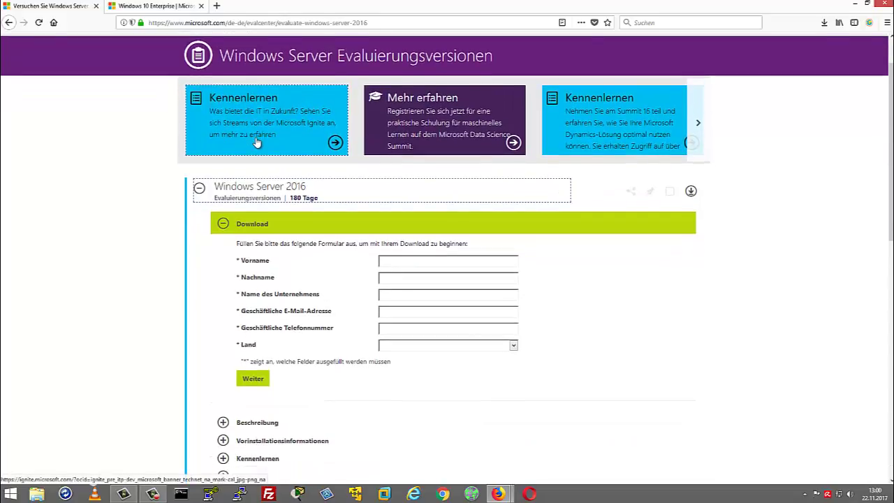
Minimize the browser and open the ISOs folder on Netdrive in File Explorer
left_click(854, 5)
left_click(36, 494)
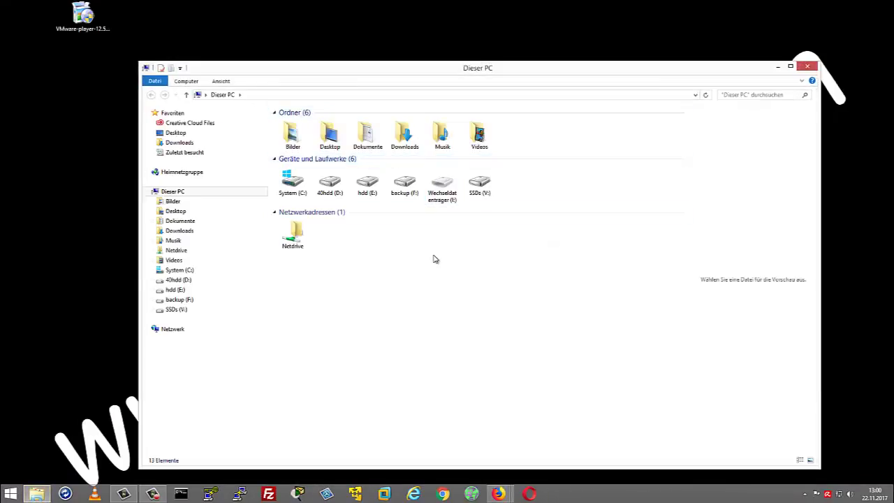
double_click(293, 243)
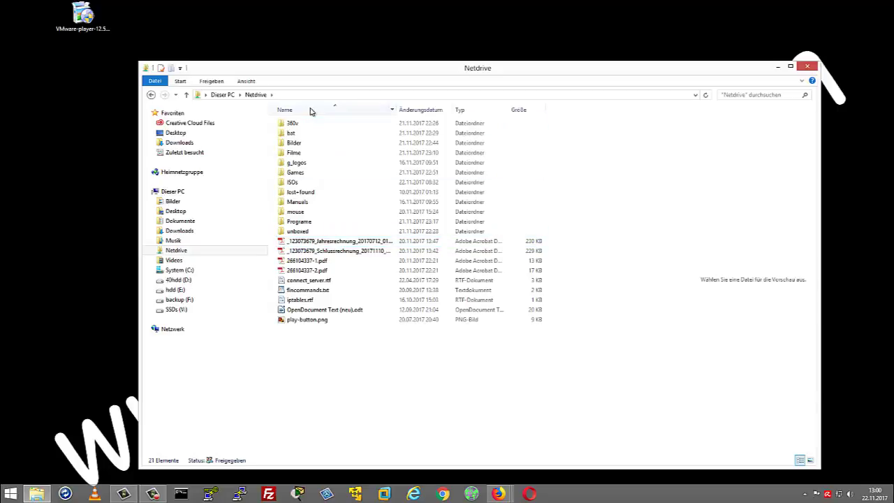
left_click(292, 184)
double_click(253, 189)
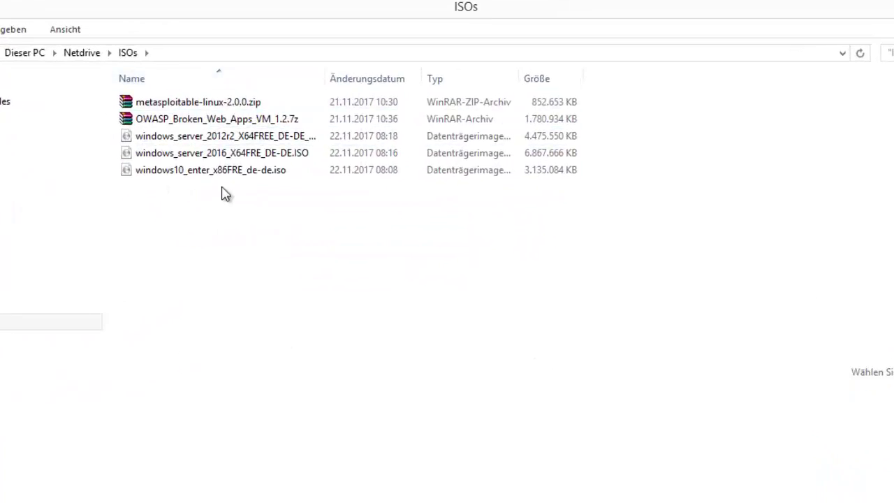
Review the Windows Server 2012 R2, Windows Server 2016 and Windows 10 images, finishing with windows10_enter_x86FRE_de-de.iso selected
left_click(209, 169)
left_click(182, 120, "ctrl")
left_click(200, 170, "ctrl")
left_click(162, 159, "ctrl")
left_click(176, 159)
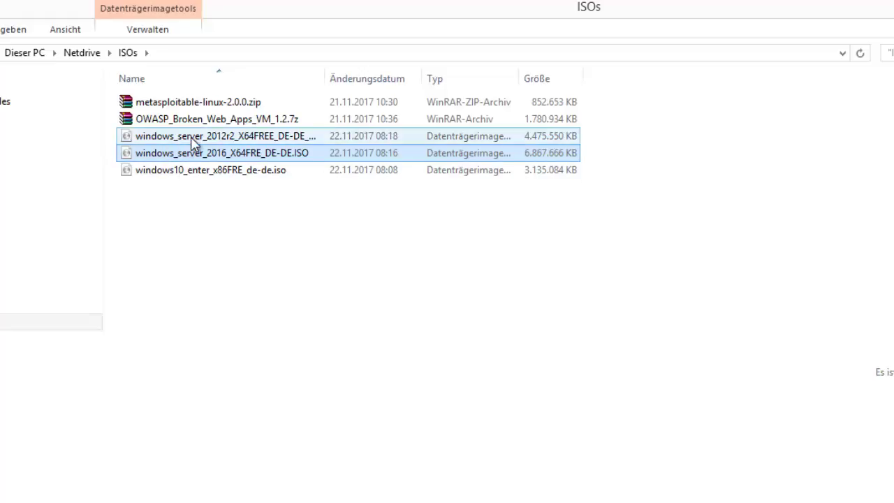
left_click(255, 140)
left_click(222, 155)
left_click(215, 173, "ctrl")
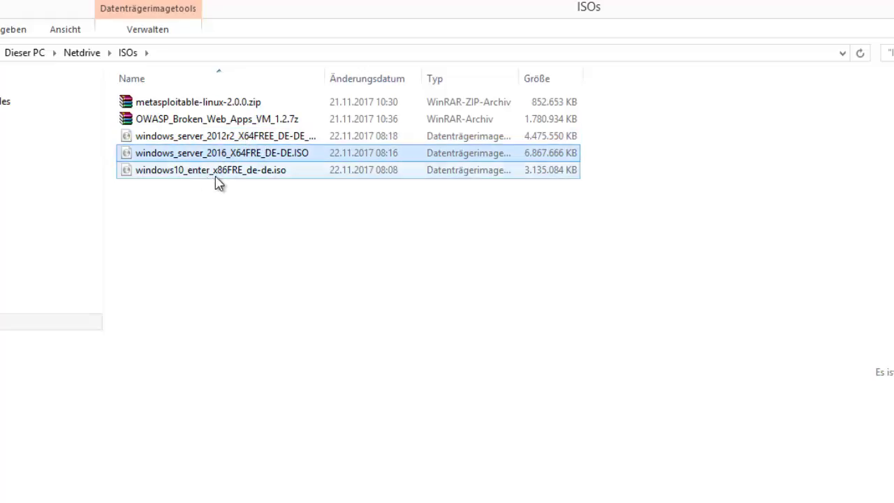
left_click(175, 173)
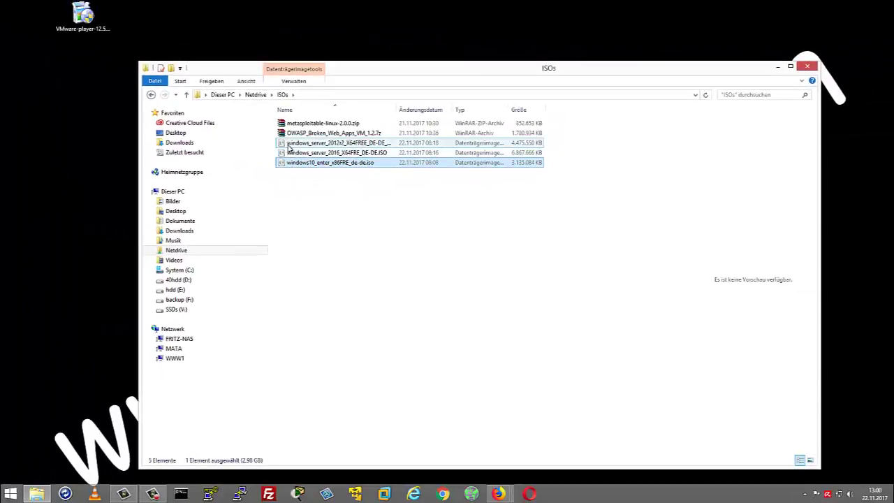
Copy windows10_enter_x86FRE_de-de.iso from the ISOs folder to the desktop and close the File Explorer window
left_click(289, 145)
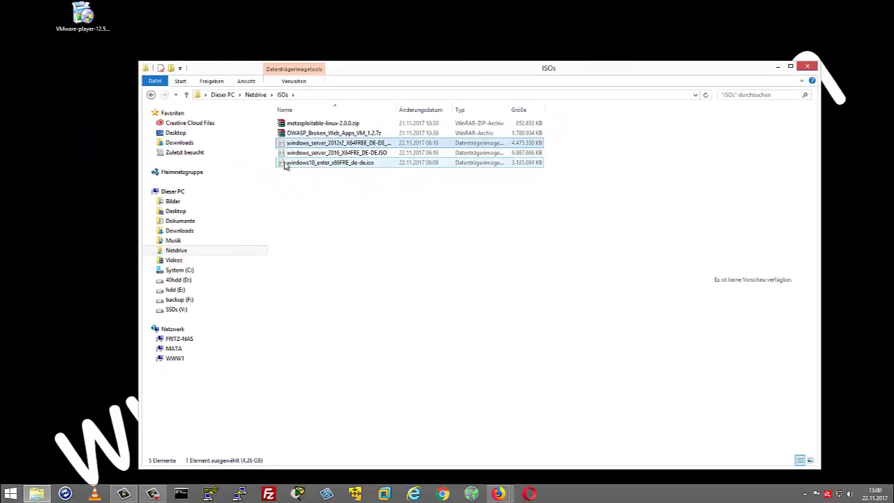
left_click_drag(284, 165, 54, 154)
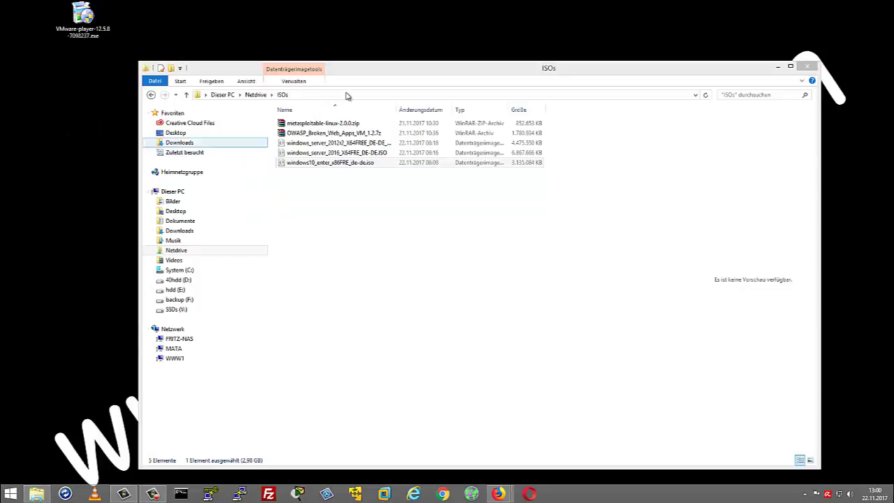
left_click_drag(375, 71, 629, 223)
left_click_drag(624, 191, 379, 23)
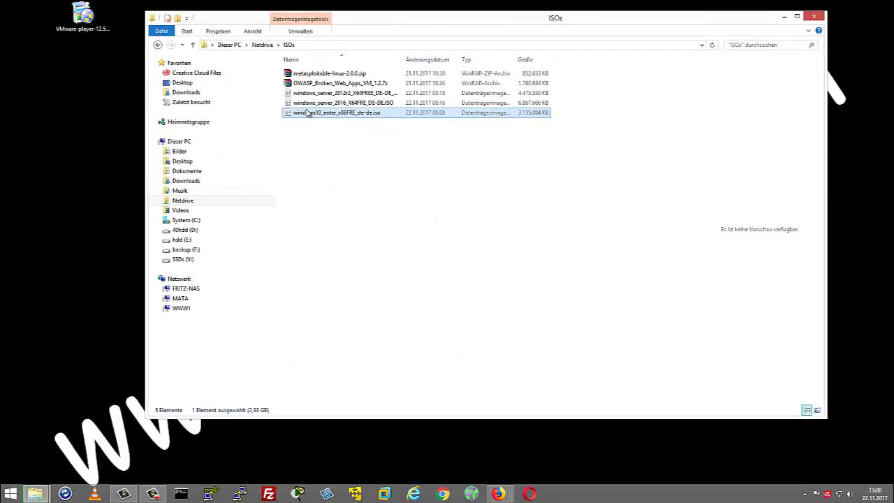
left_click(158, 44)
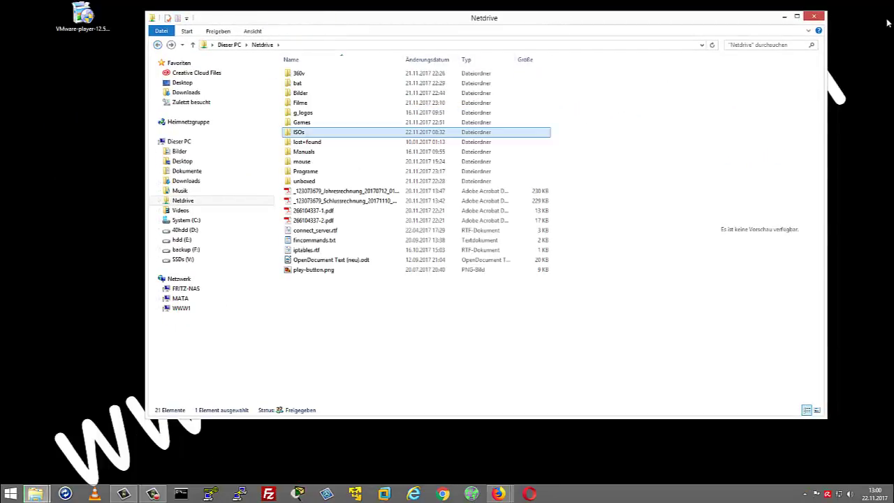
left_click(820, 17)
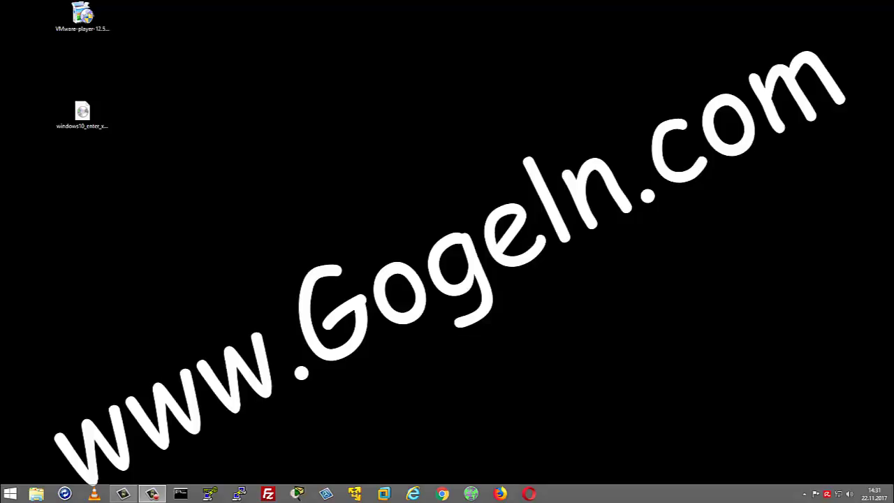
Switch to Chrome and search Google for "kali linux"
left_click(442, 494)
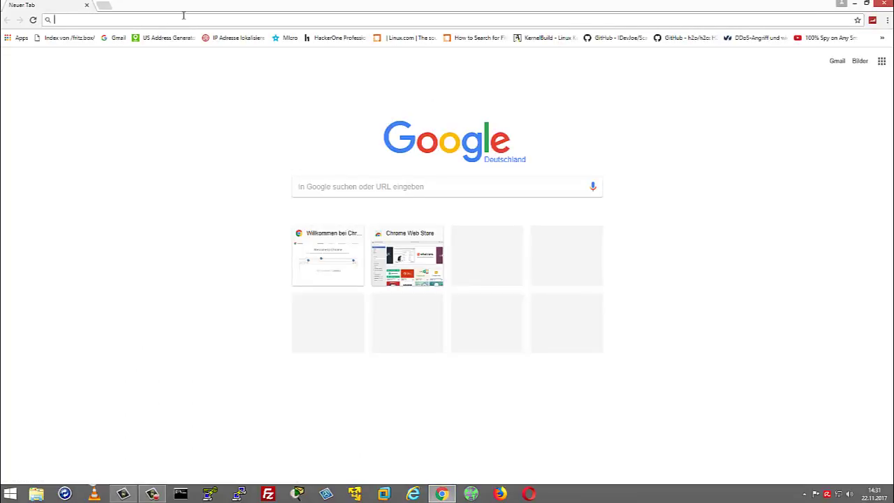
left_click(318, 193)
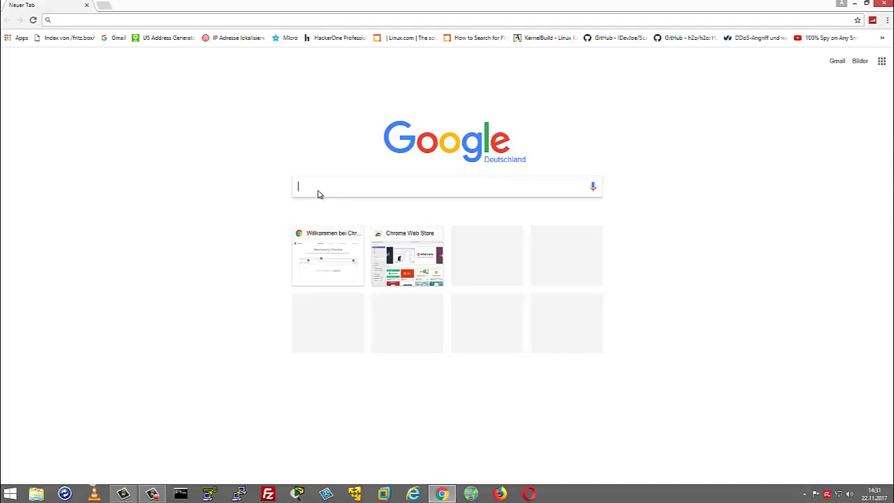
type("kali linux")
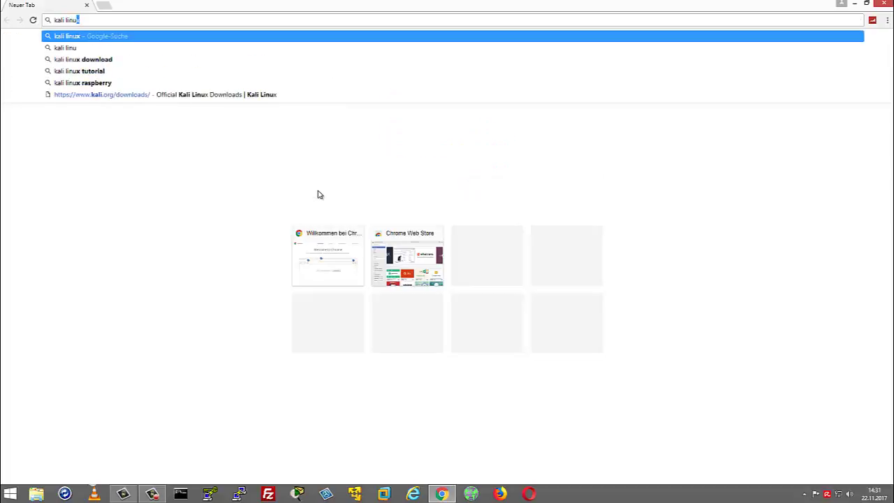
key("Return")
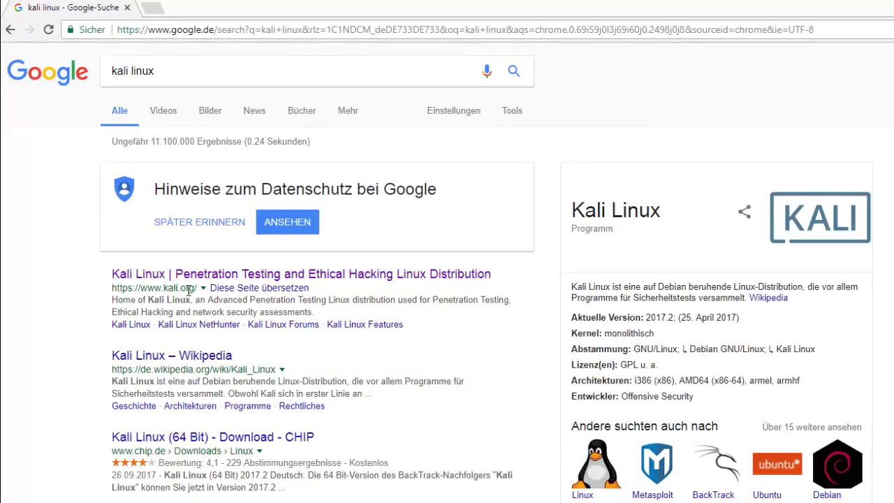
Open the official kali.org result in a new tab and go to its Download Kali Linux page
right_click(210, 274)
left_click(244, 279)
left_click(203, 7)
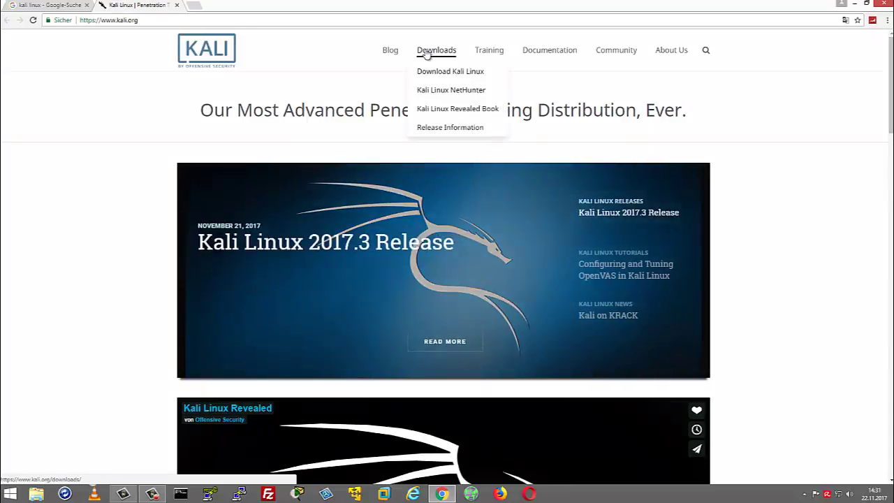
left_click(466, 77)
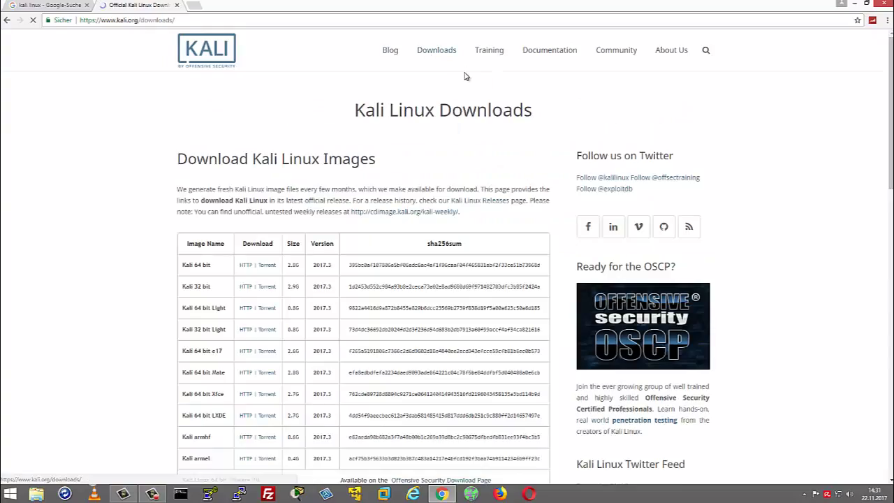
Examine the Kali Linux images table, comparing the ISO variants with the prebuilt VMware, Vbox and Hyper-V entries
scroll(497, 144, "down", 4)
scroll(273, 176, "up", 4)
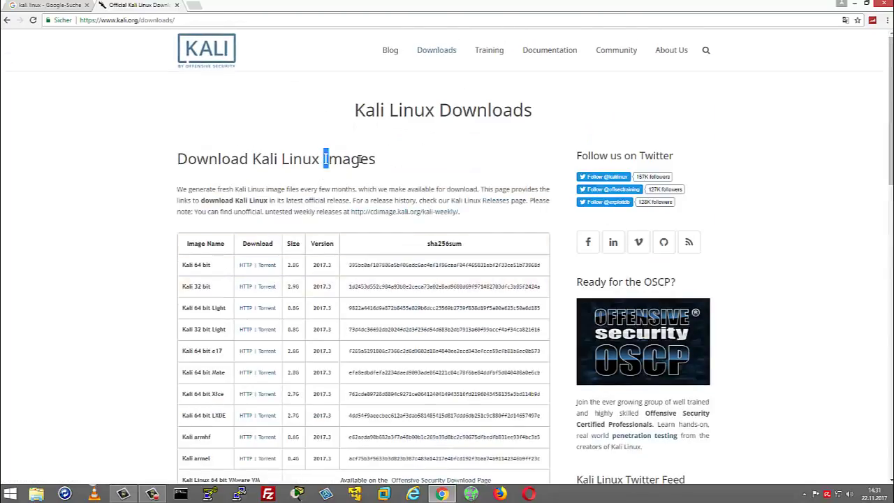
left_click_drag(322, 160, 407, 163)
scroll(262, 248, "down", 1)
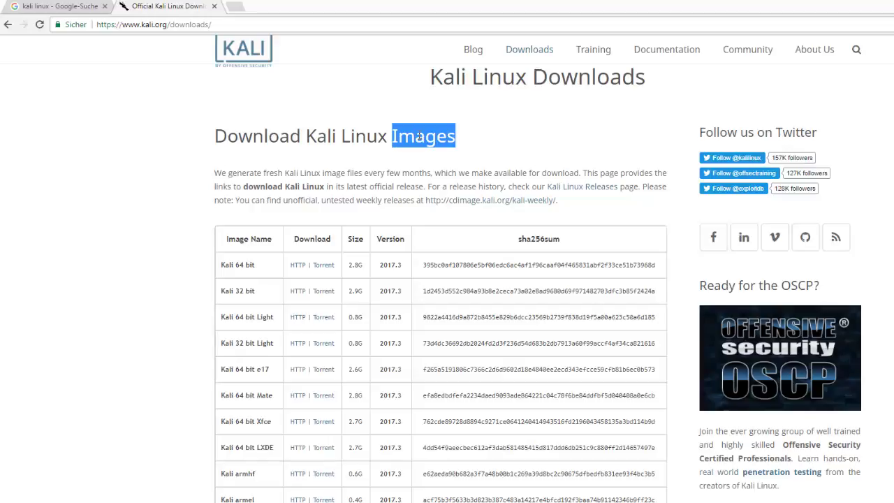
scroll(420, 210, "down", 5)
scroll(412, 223, "up", 2)
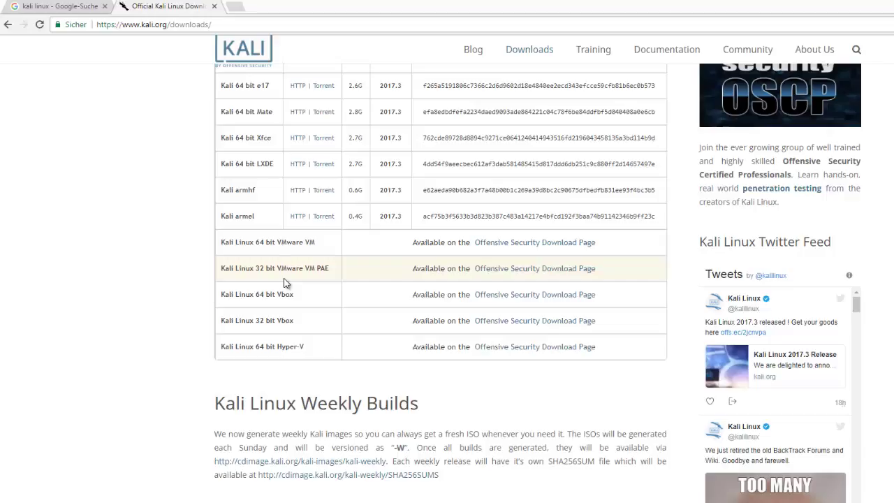
scroll(284, 282, "up", 4)
double_click(429, 140)
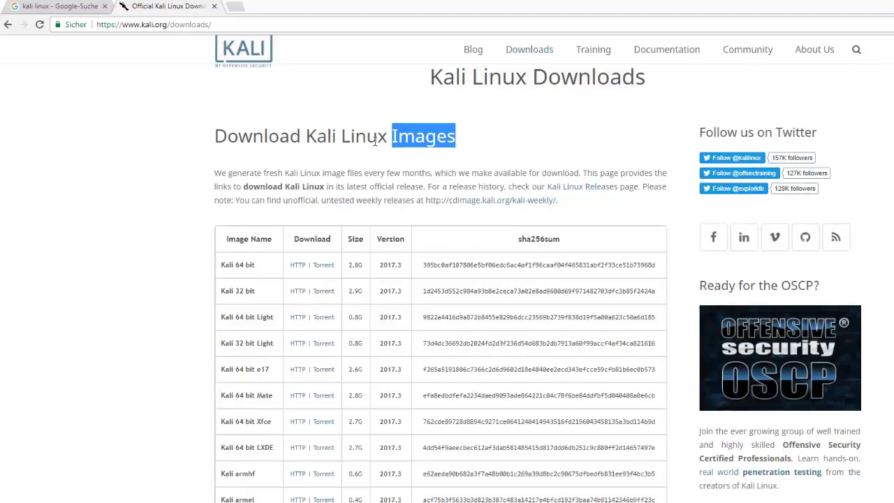
scroll(391, 198, "down", 5)
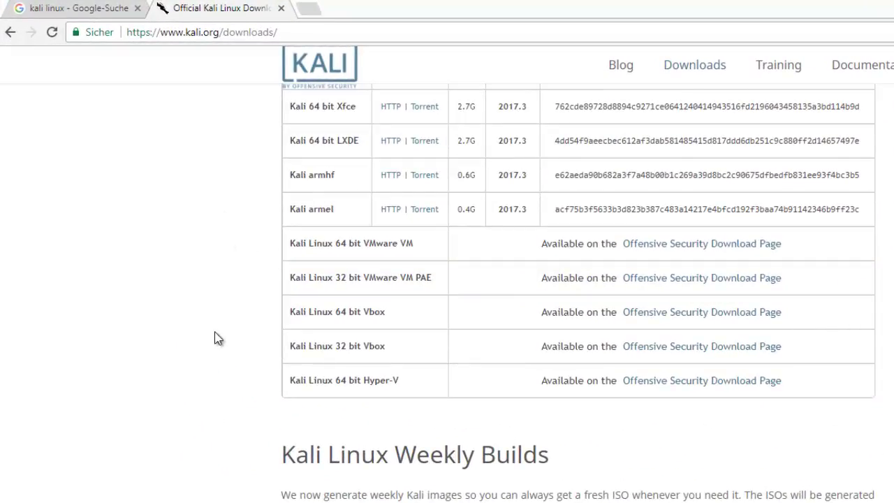
scroll(223, 334, "up", 2)
scroll(256, 328, "down", 1)
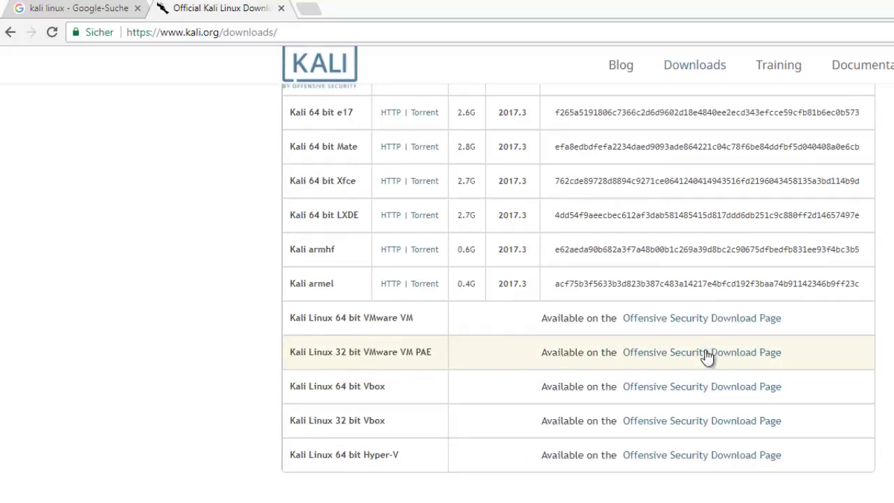
scroll(704, 363, "up", 6)
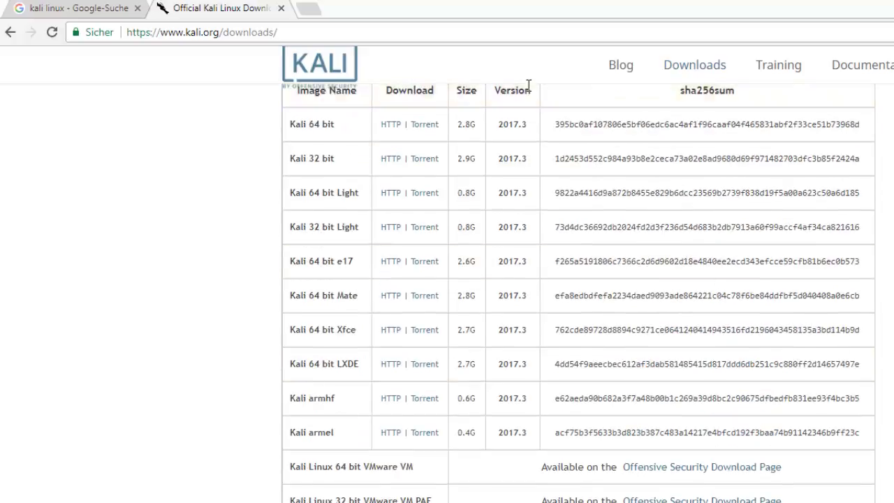
scroll(657, 248, "down", 8)
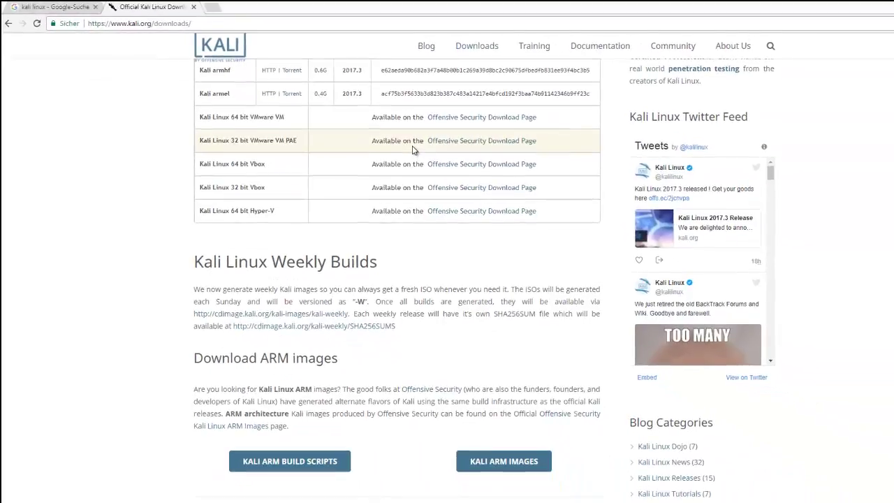
Open the Offensive Security download page for Kali Linux 32 bit VMware VM PAE and find its VMware images table
left_click(432, 141)
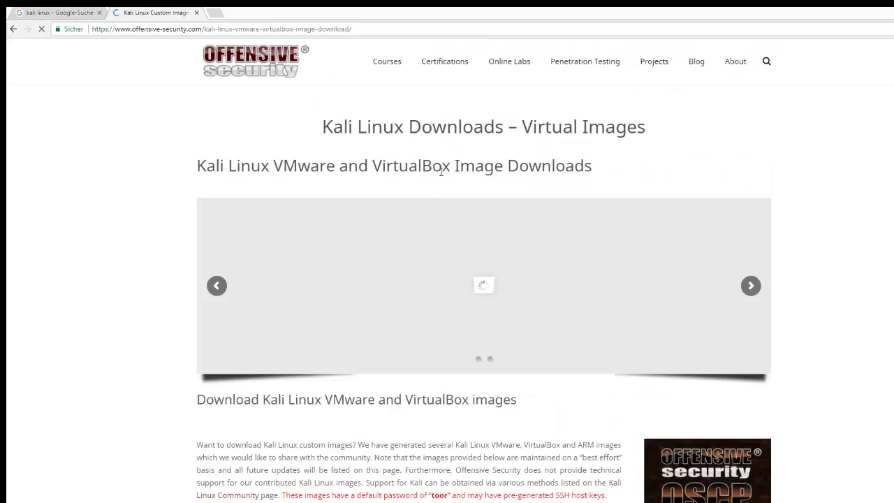
scroll(453, 212, "down", 1)
scroll(453, 212, "down", 3)
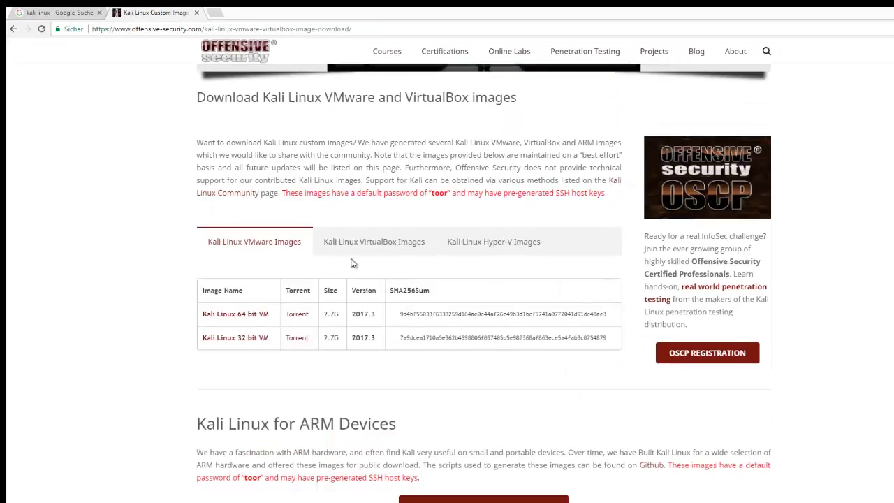
scroll(394, 180, "up", 2)
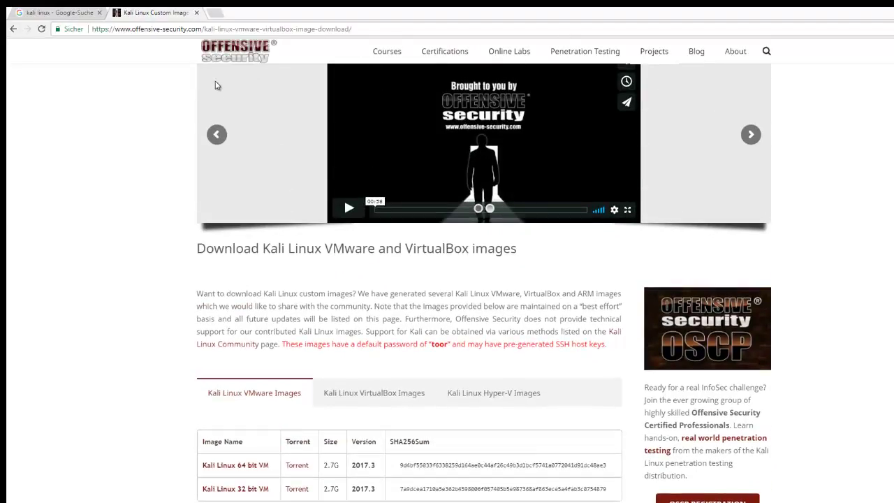
scroll(286, 223, "down", 3)
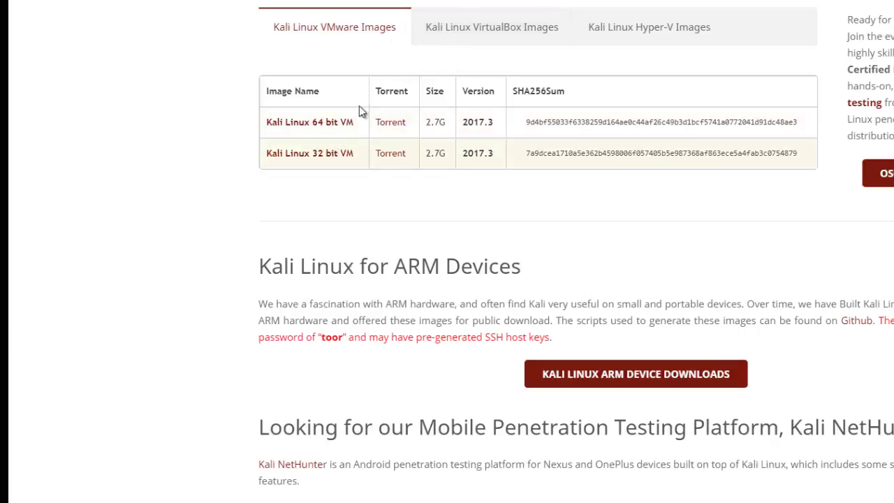
Request the Kali Linux 32 bit VM image, then close the download page's tab and minimize the browser
left_click(340, 155)
scroll(307, 231, "down", 5)
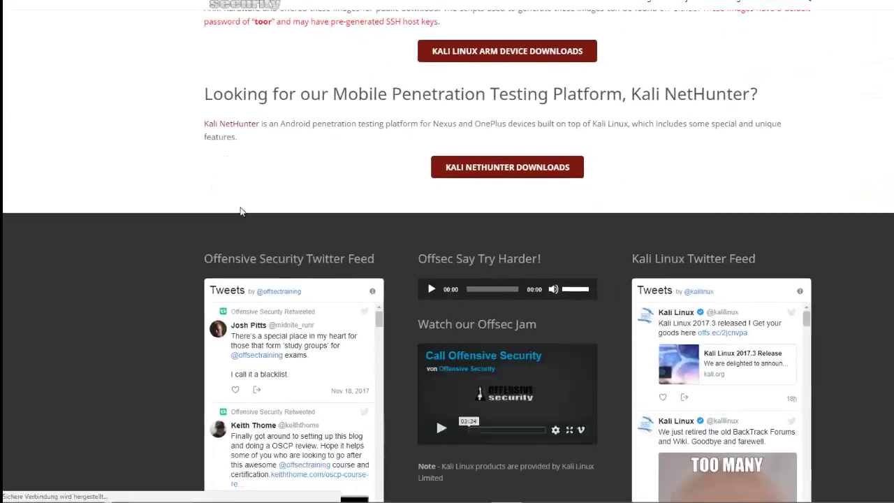
scroll(240, 211, "up", 10)
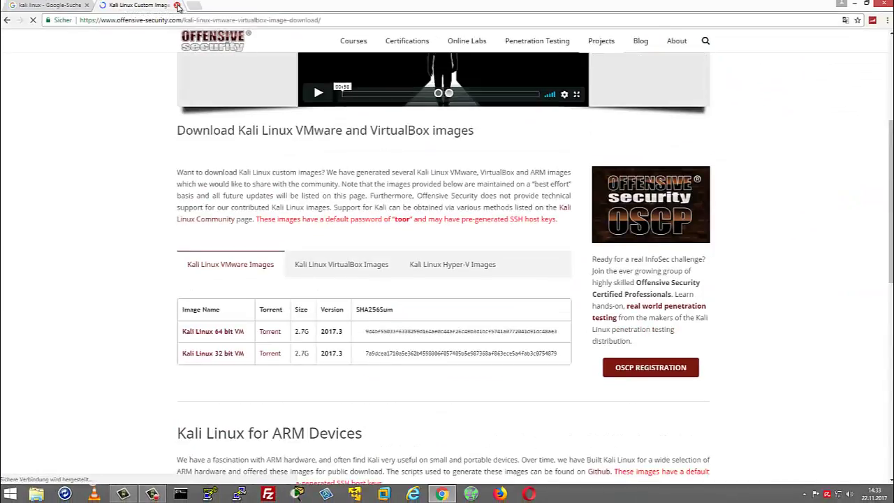
left_click(178, 6)
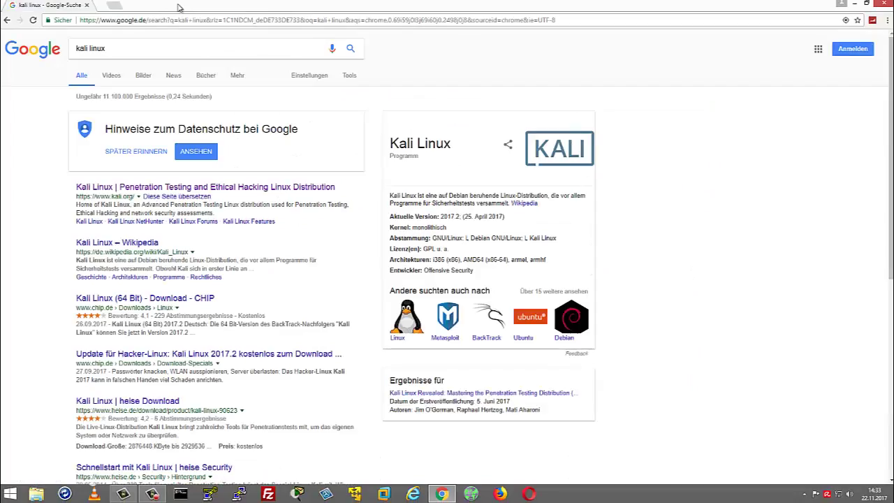
left_click(838, 6)
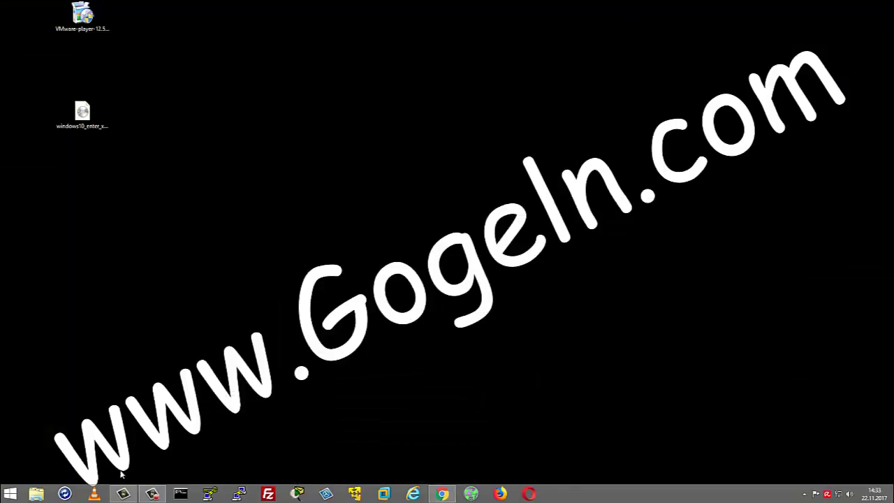
Open the inner Kali-Linux-2017.1-vm-i686 folder under VMs on hdd (E:) in File Explorer and look through its virtual machine files
left_click(35, 493)
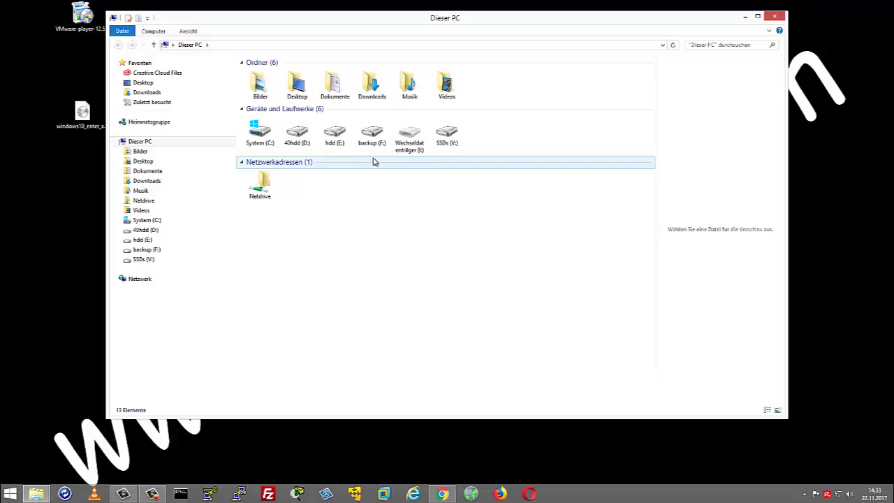
double_click(335, 134)
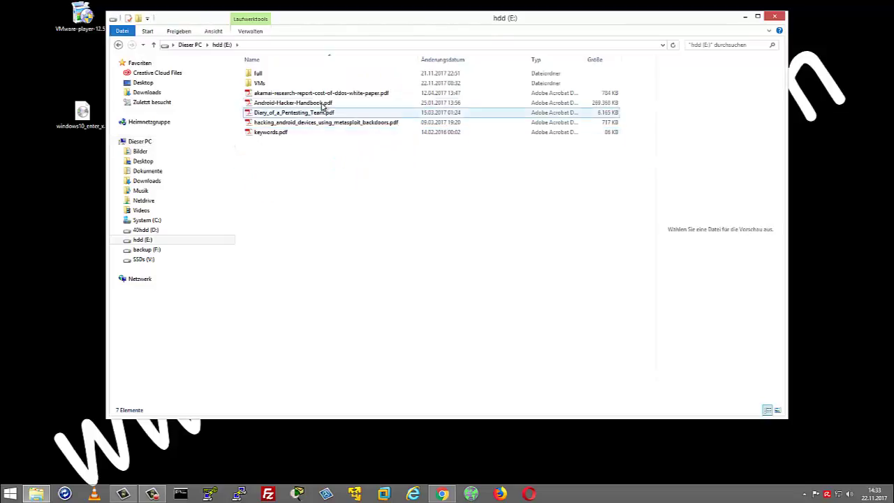
double_click(275, 84)
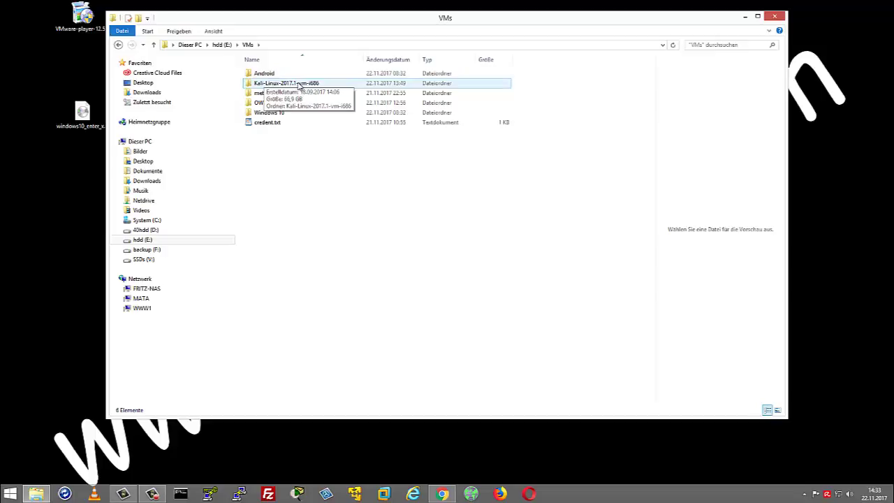
double_click(267, 85)
double_click(275, 85)
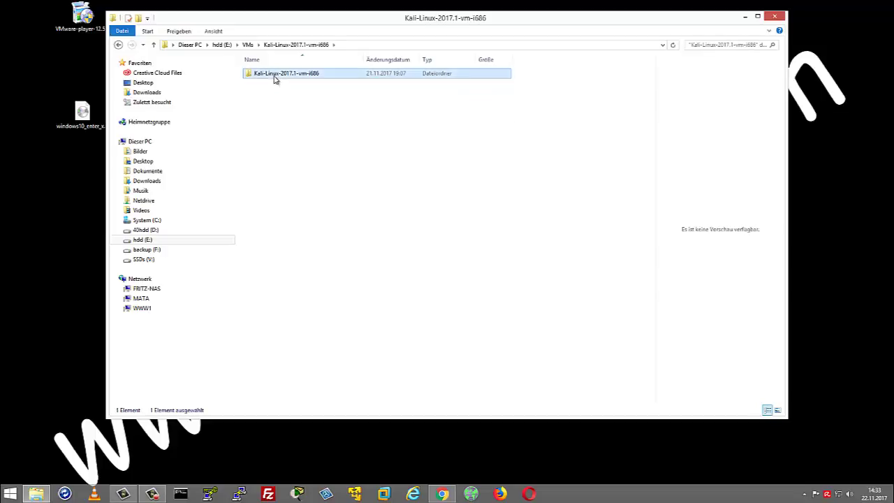
scroll(287, 128, "down", 7)
scroll(309, 174, "up", 7)
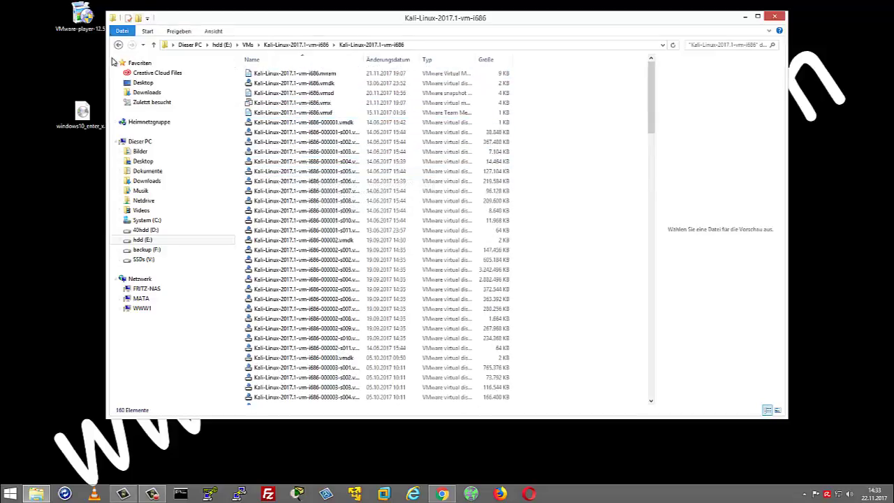
Return to the VMs folder and select the metasploitable-linux-2.0.0 folder
left_click(119, 45)
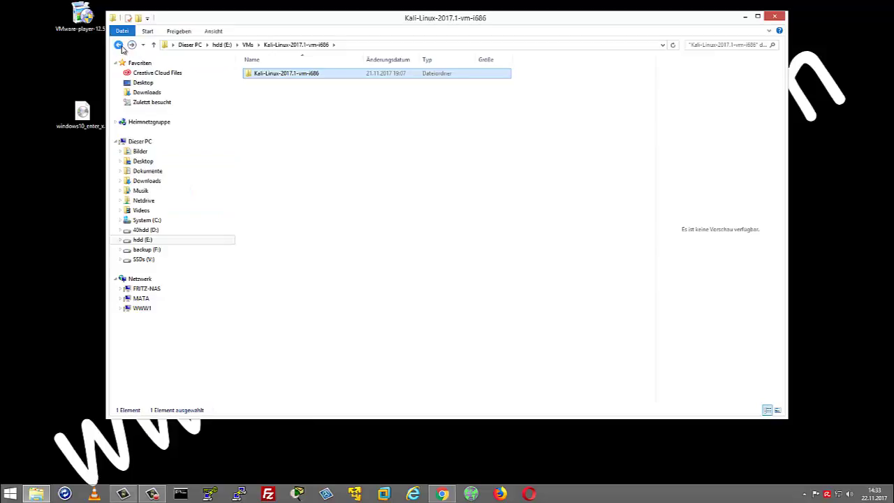
left_click(118, 44)
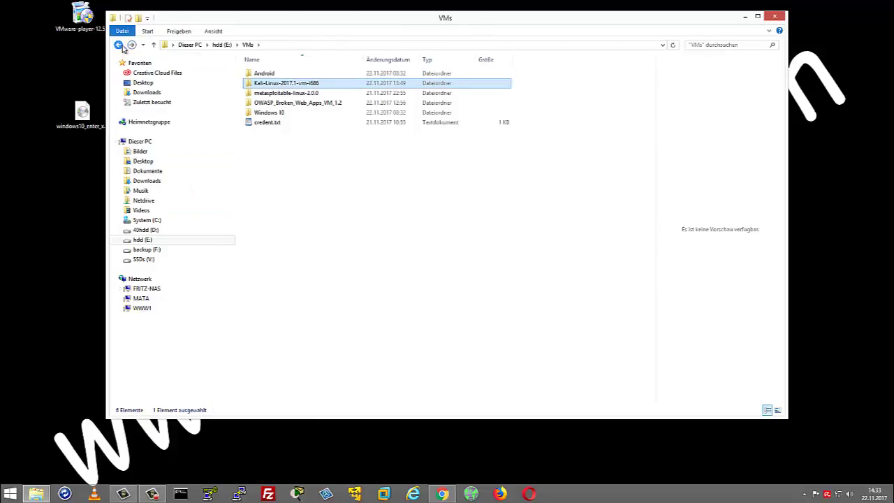
left_click_drag(366, 11, 430, 33)
left_click(370, 103)
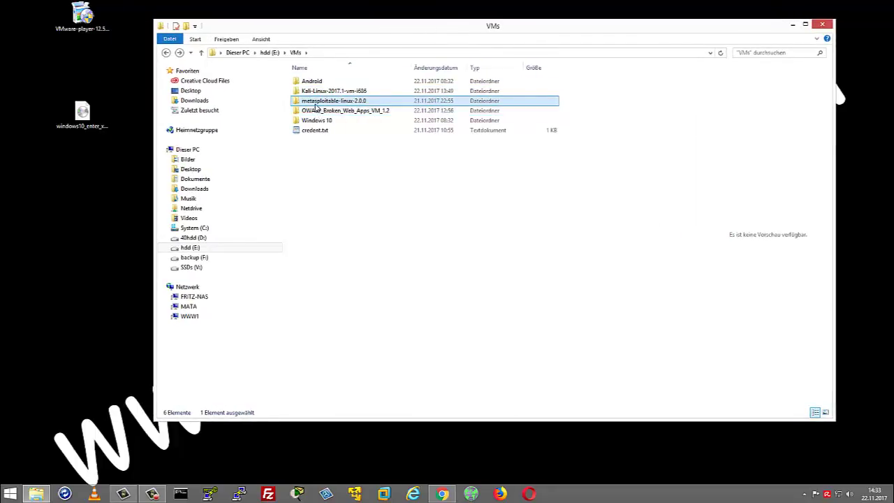
Leave the metasploitable-linux-2.0.0 folder's name unchanged, switch back to Chrome and open the Google start page
key("F2")
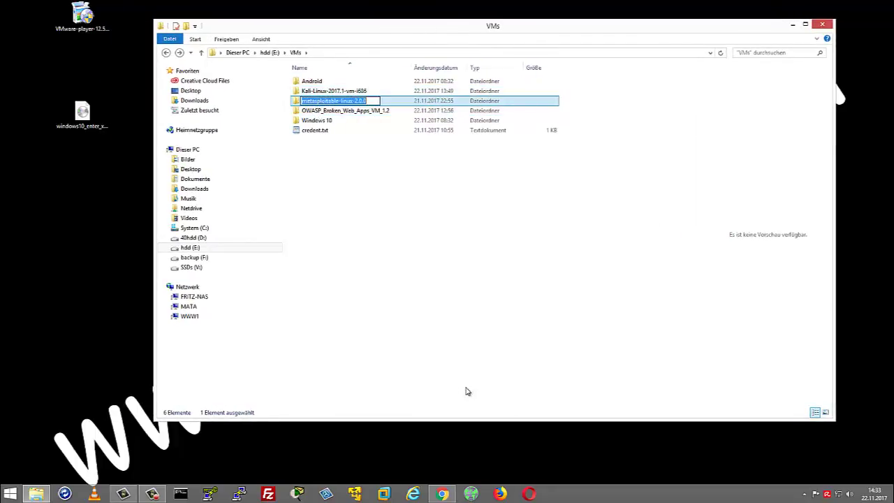
left_click(425, 225)
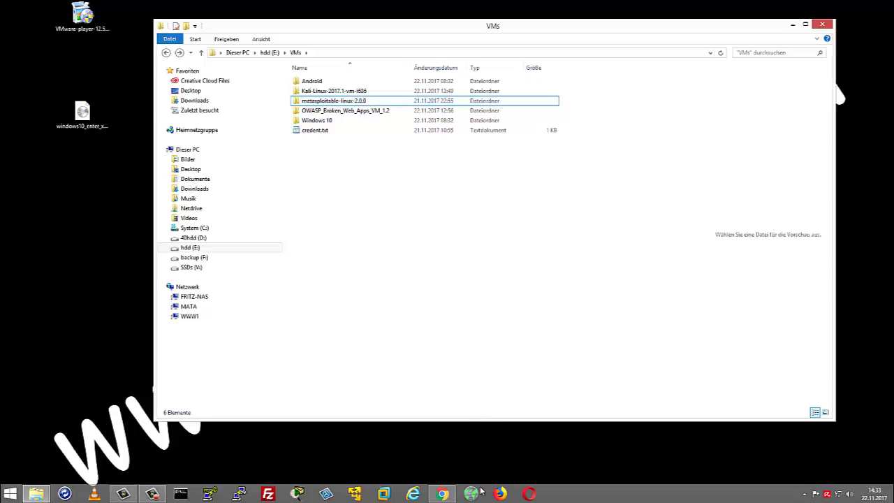
left_click(444, 496)
left_click(139, 50)
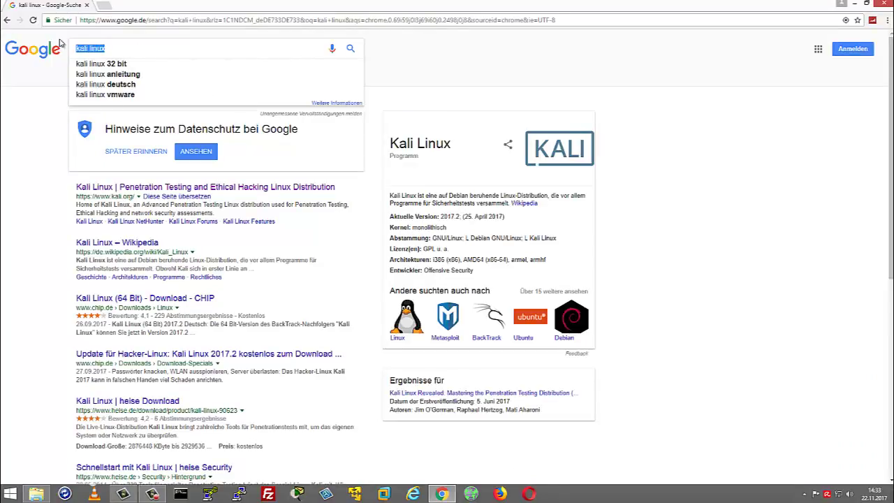
double_click(133, 50)
left_click(35, 53)
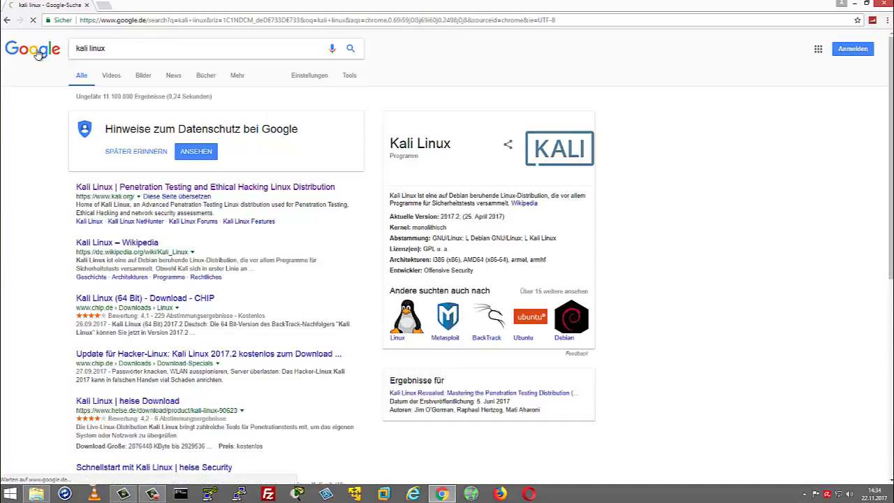
Search Google for metasploitable 2
left_click(104, 48)
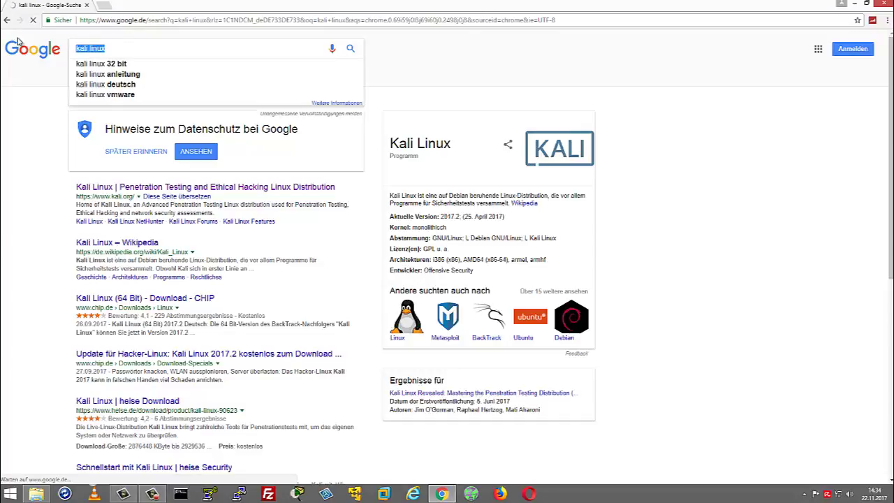
type("metas")
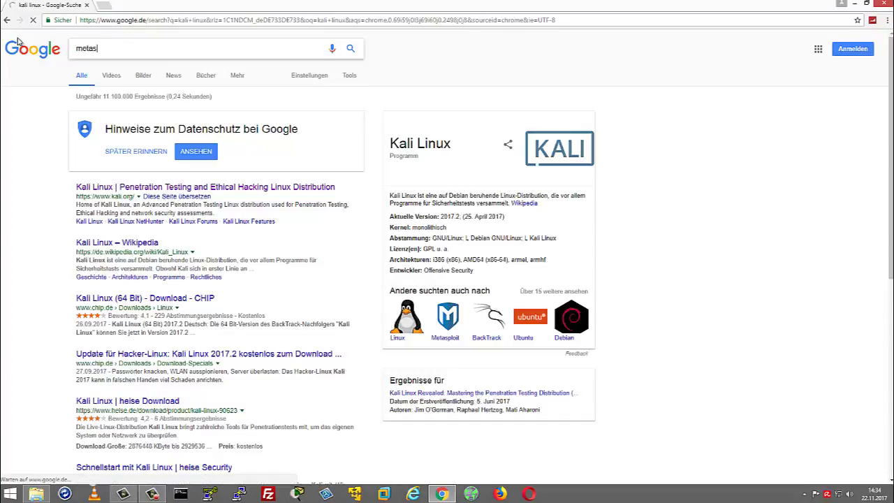
type("loita")
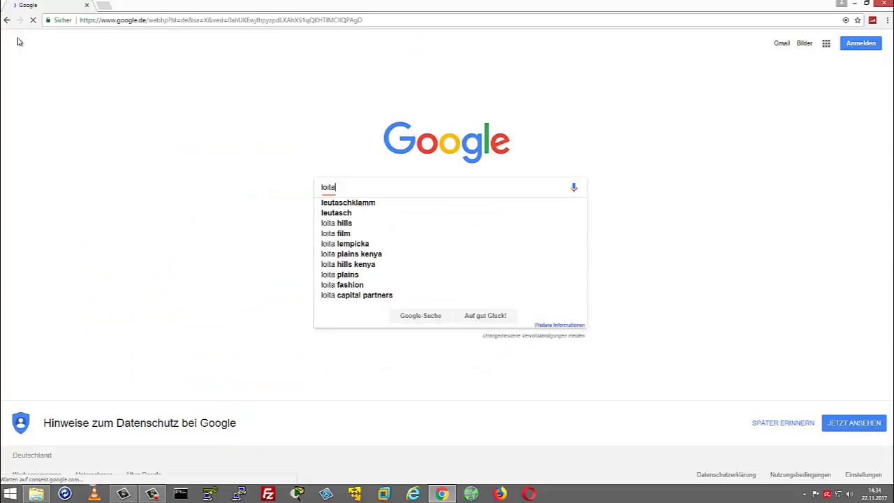
key("ctrl+a")
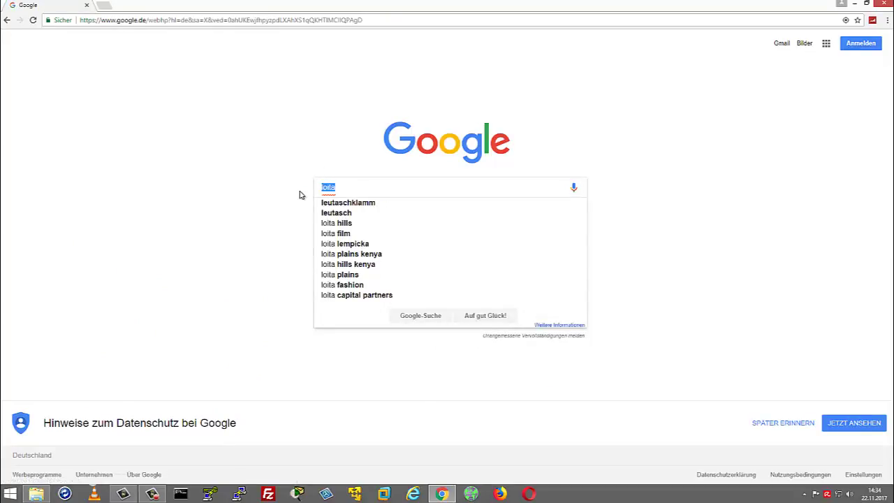
type("metasp")
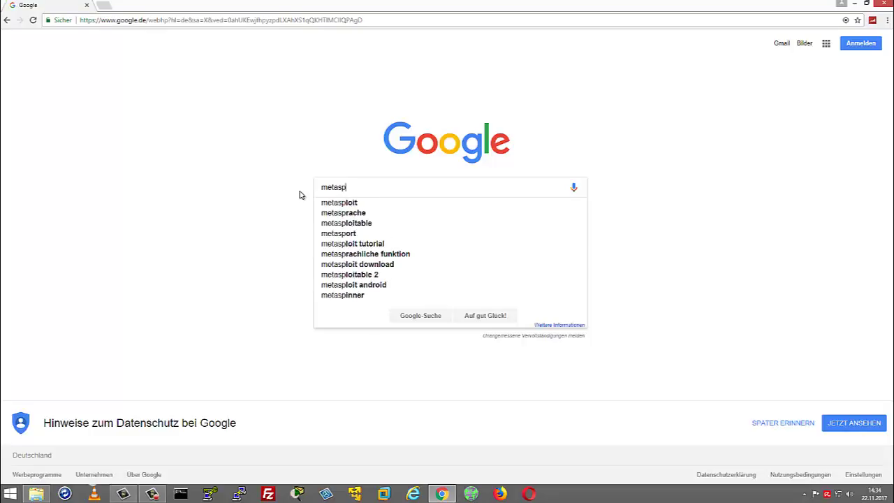
type("loita")
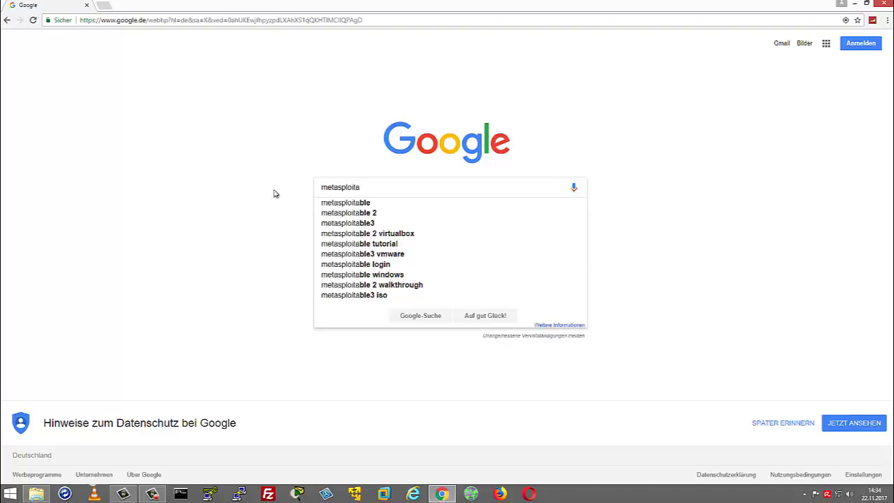
left_click(382, 213)
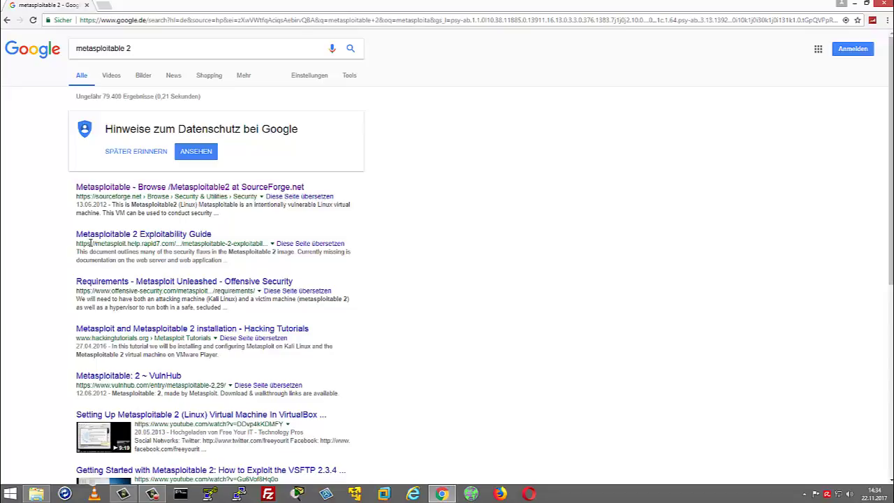
Open the SourceForge Metasploitable2 result in a new tab, switch to it and accept the cookie notice
left_click_drag(91, 244, 105, 244)
left_click(39, 212)
right_click(130, 192)
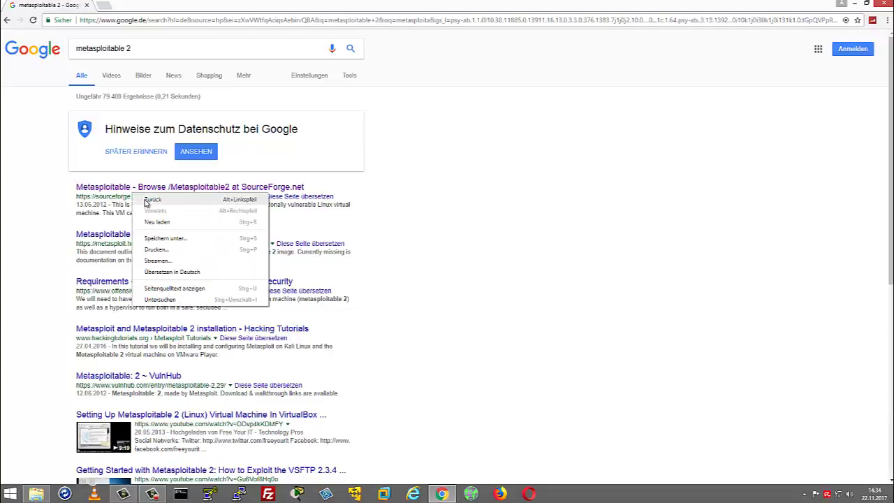
right_click(119, 185)
left_click(161, 192)
key("ctrl+Tab")
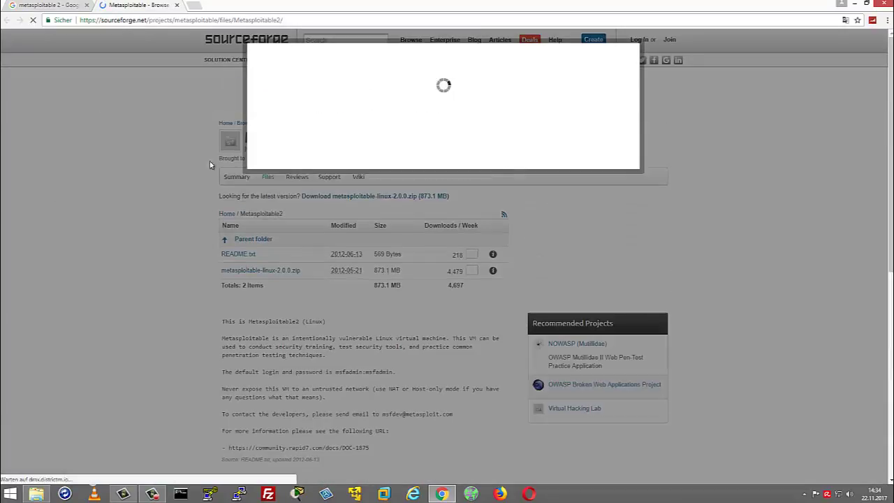
left_click(274, 154)
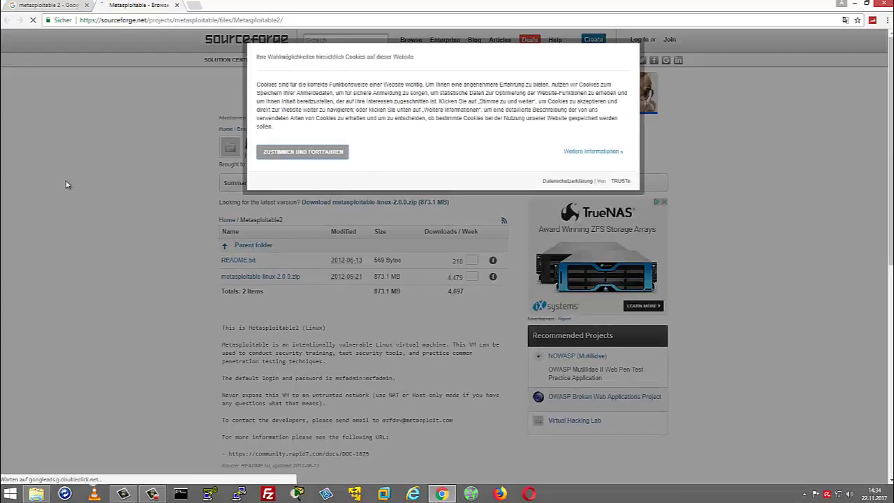
Examine the Metasploitable project description, the metasploitable-linux-2.0.0.zip entry and the readme text on the SourceForge page
scroll(304, 104, "down", 2)
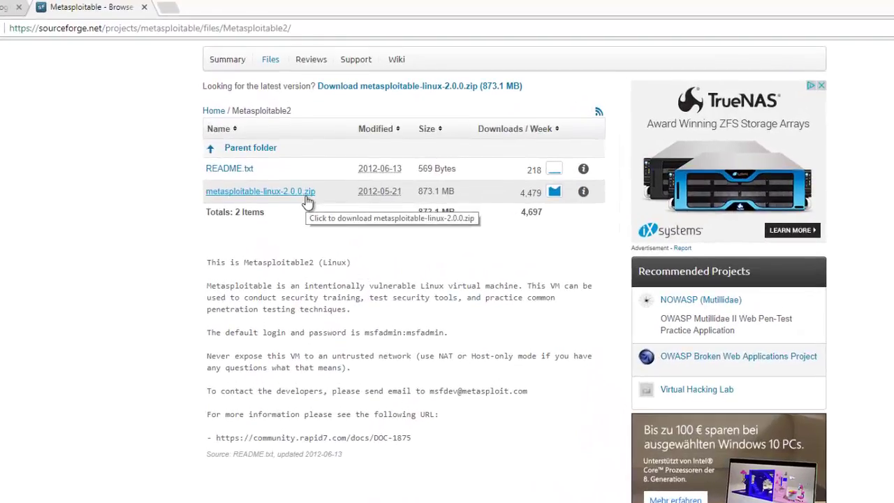
scroll(297, 175, "up", 3)
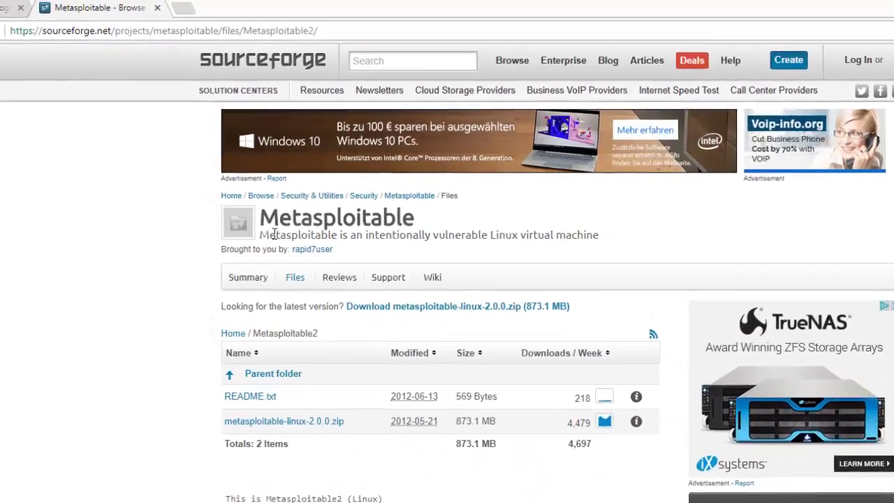
left_click_drag(252, 215, 377, 233)
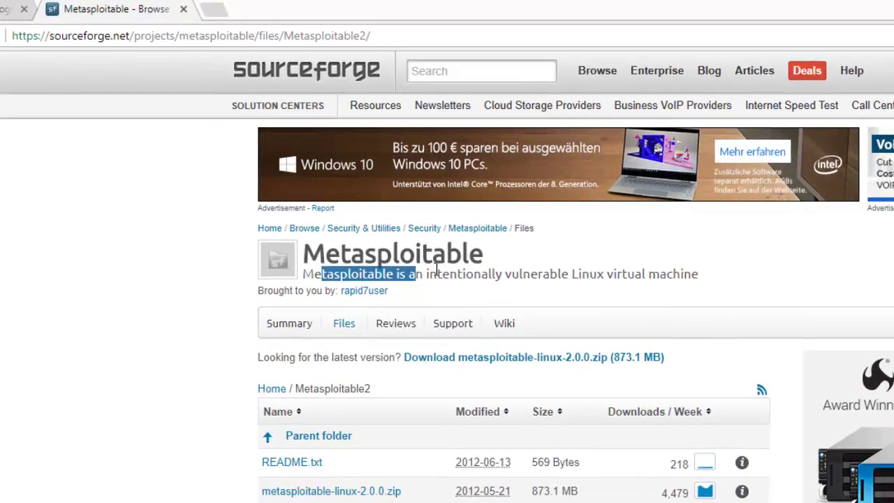
left_click_drag(505, 275, 515, 275)
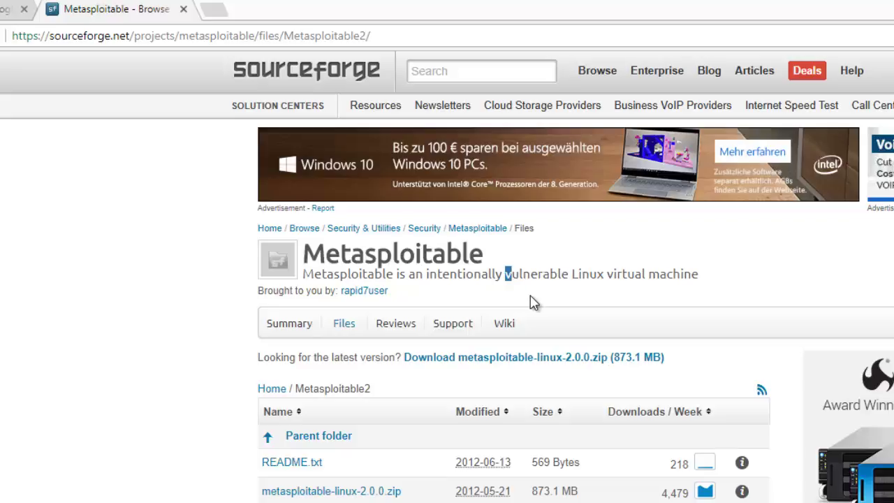
scroll(92, 313, "down", 5)
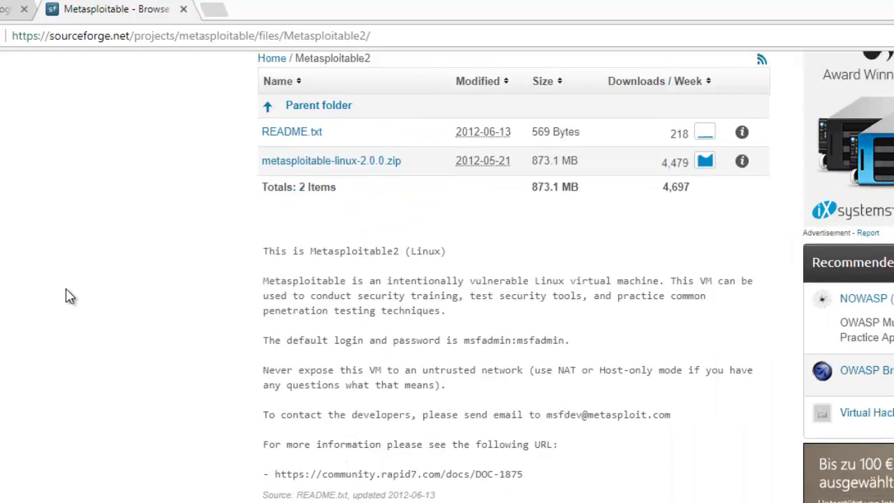
scroll(306, 296, "up", 5)
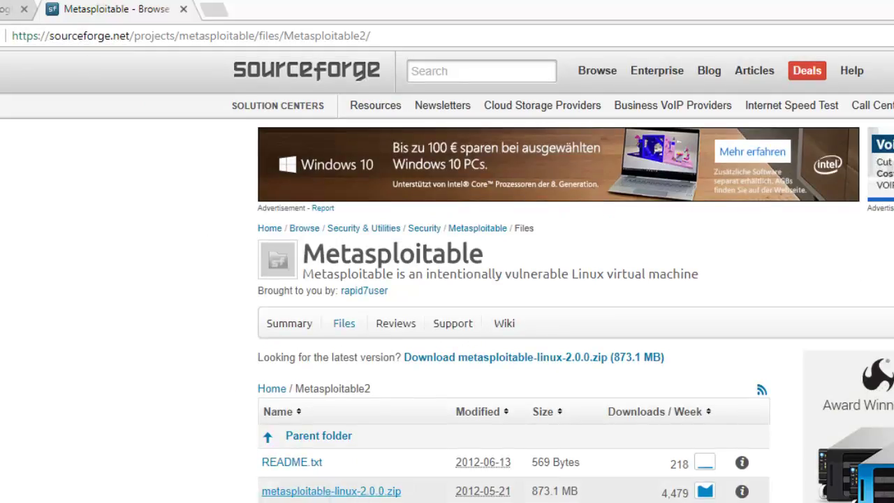
Switch to File Explorer, check the Metasploitable2-Linux folder inside metasploitable-linux-2.0.0 and return to the VMs folder
key("alt+Tab")
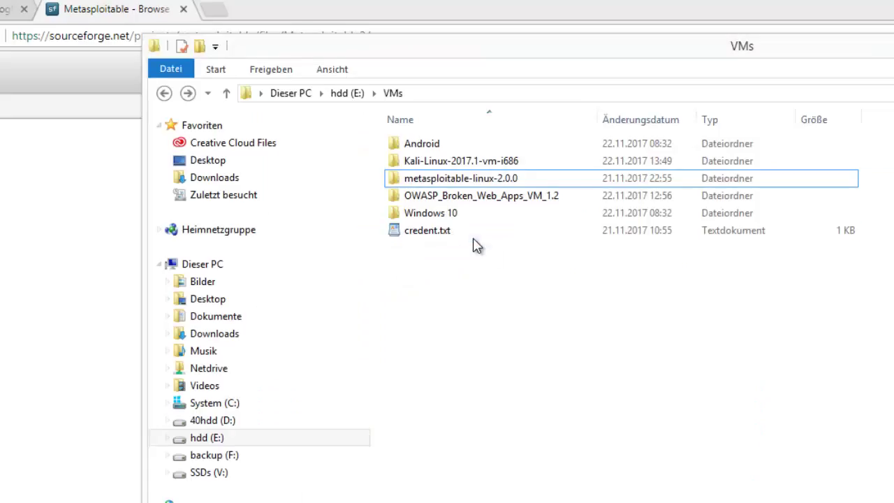
left_click(443, 184)
double_click(474, 179)
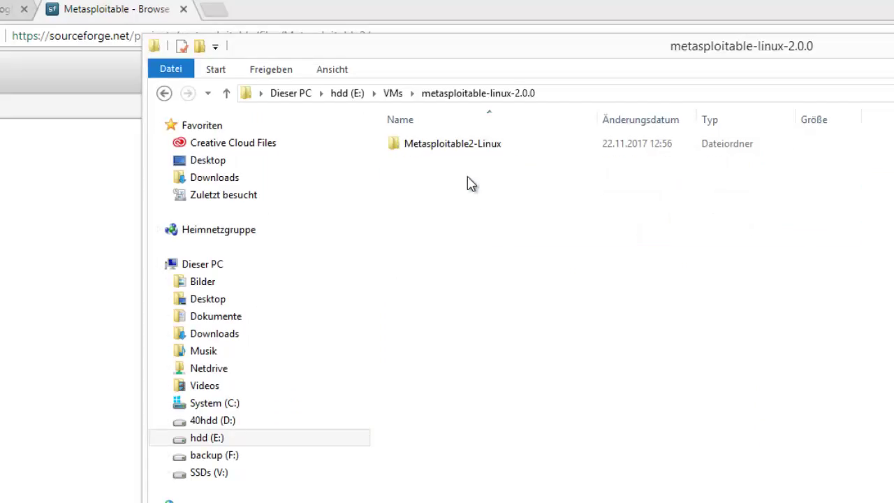
double_click(449, 147)
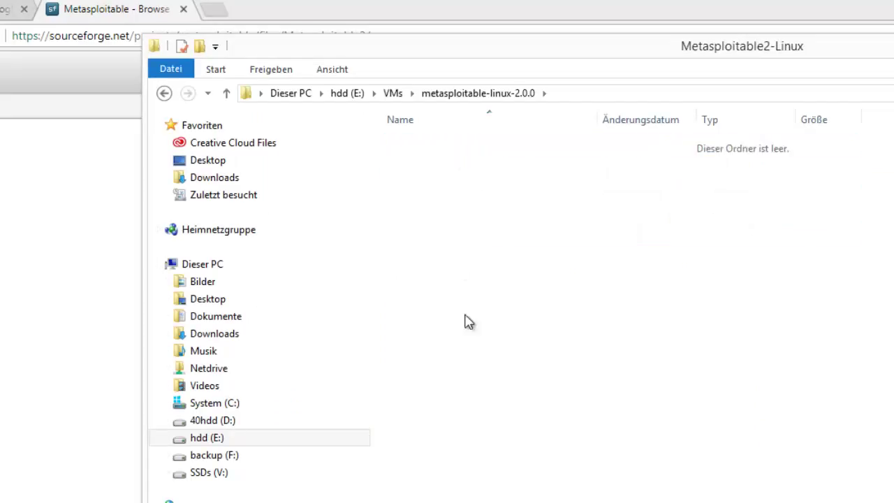
left_click(164, 94)
left_click(164, 95)
Select the OWASP_Broken_Web_Apps_VM_1.2 folder in the VMs folder
left_click(449, 203, "ctrl")
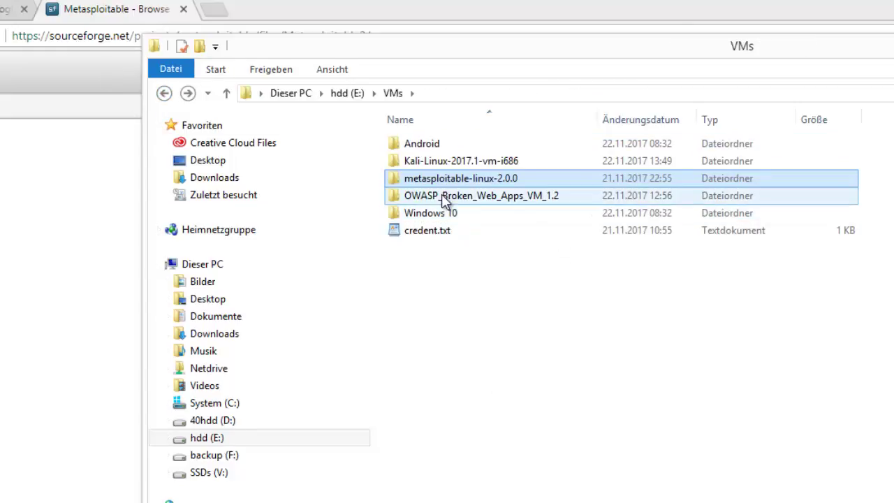
left_click(462, 197)
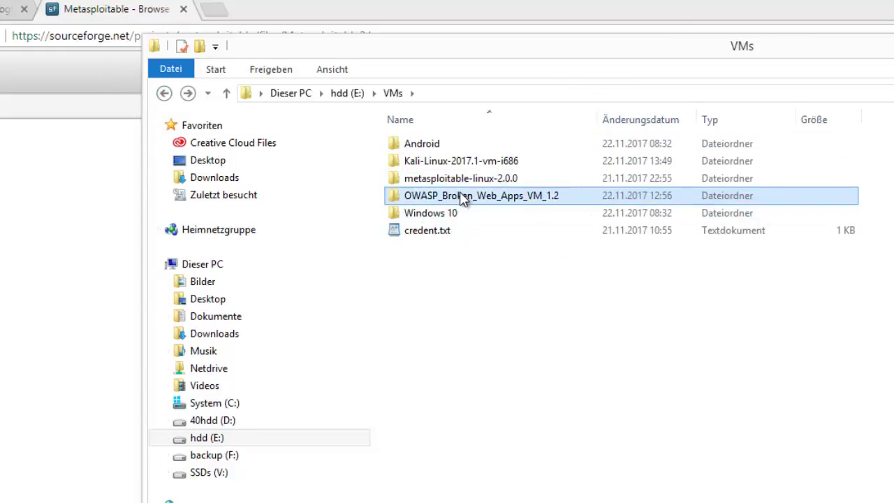
right_click(460, 193)
left_click(423, 251)
left_click(450, 201)
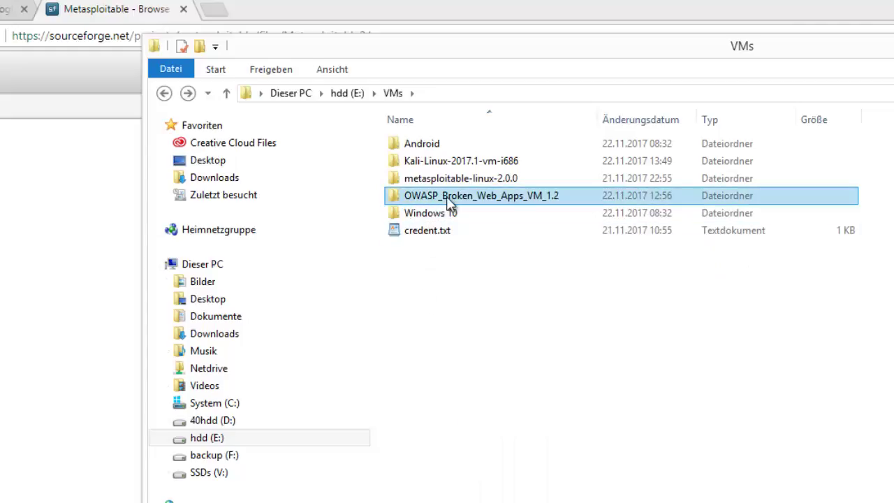
left_click(449, 202, "ctrl")
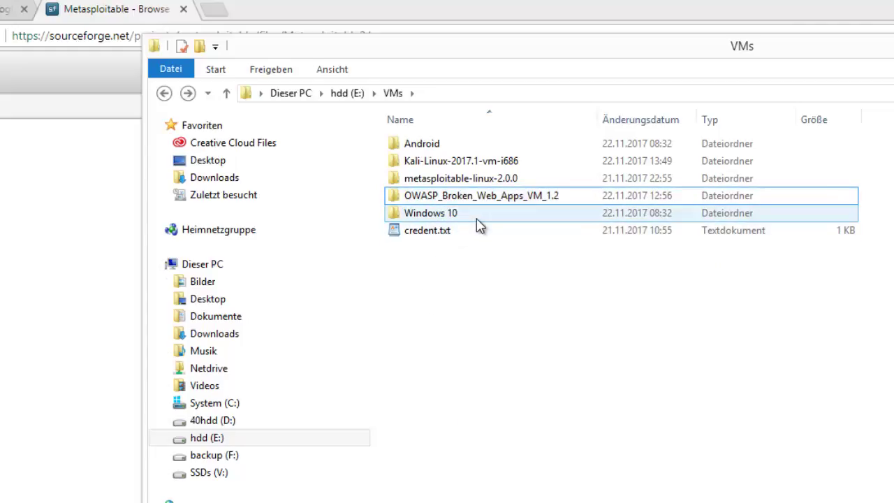
mouse_move(498, 218)
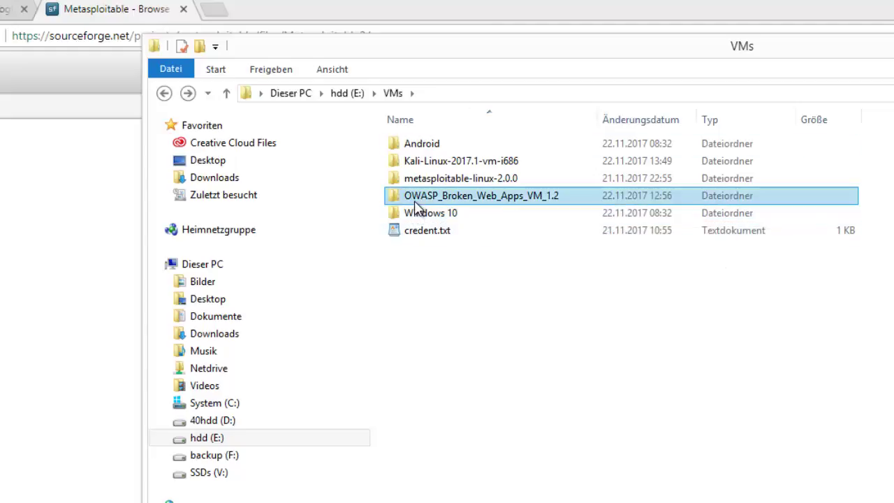
Switch back to the Google results in Chrome and search for owasp broken web applications project
left_click(44, 247)
left_click(343, 27)
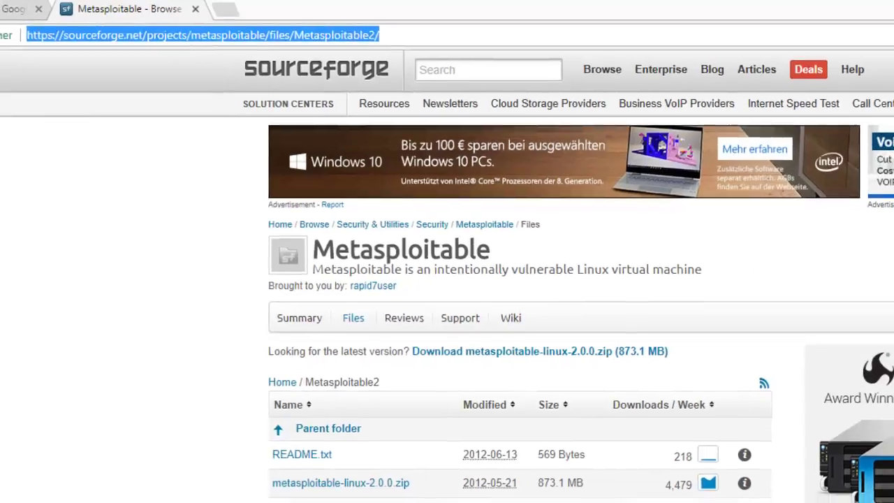
left_click(8, 9)
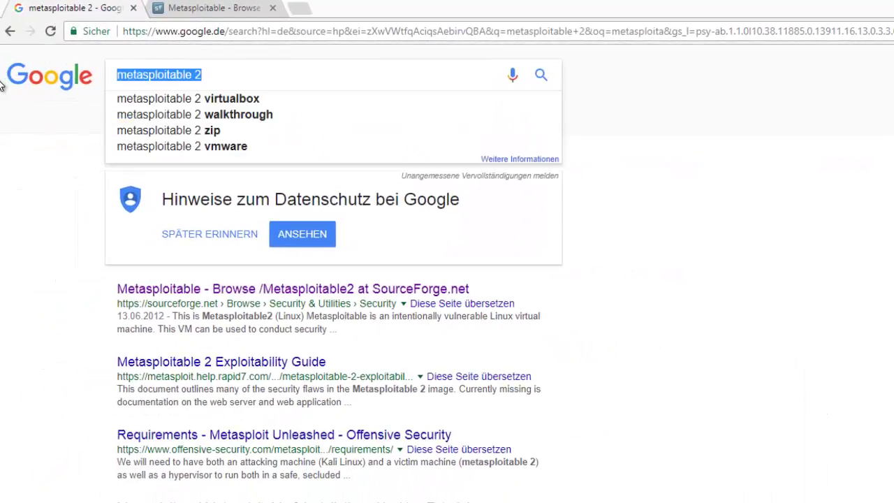
type("owa")
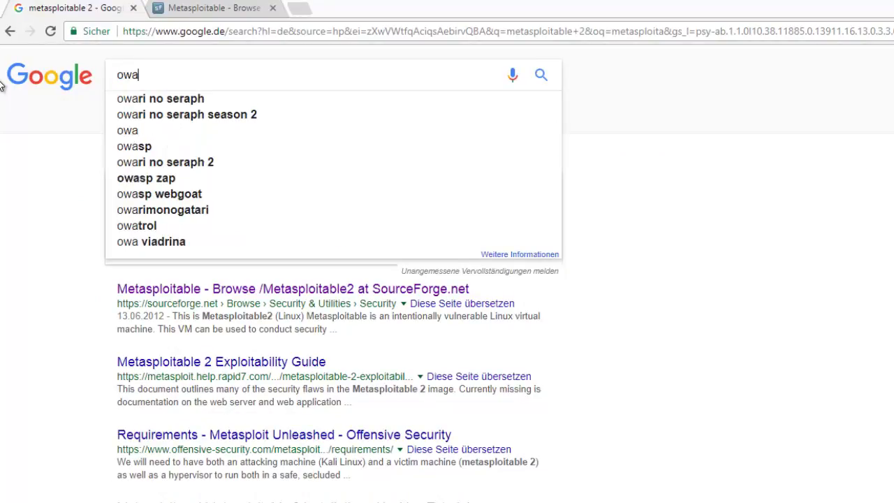
type("sp")
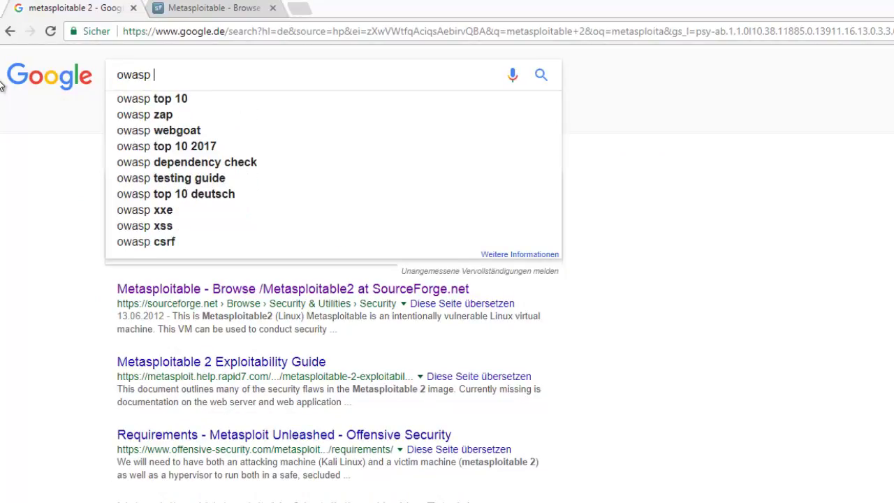
type(" brocke")
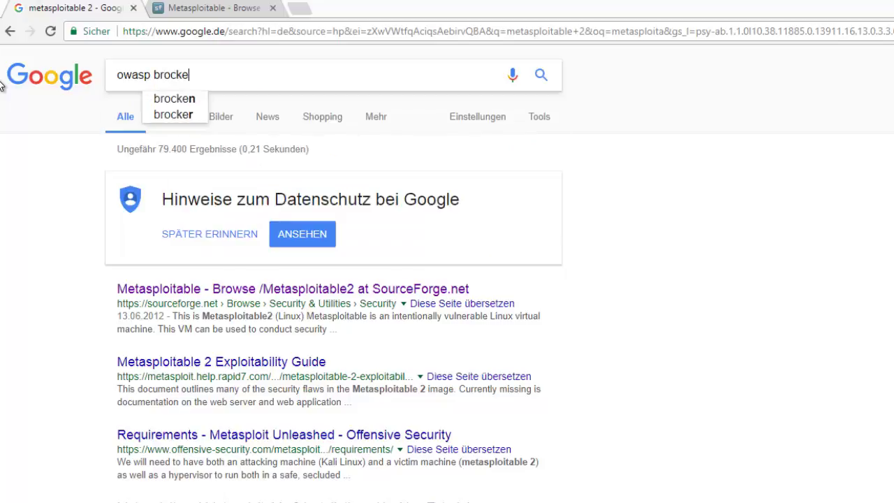
type("n")
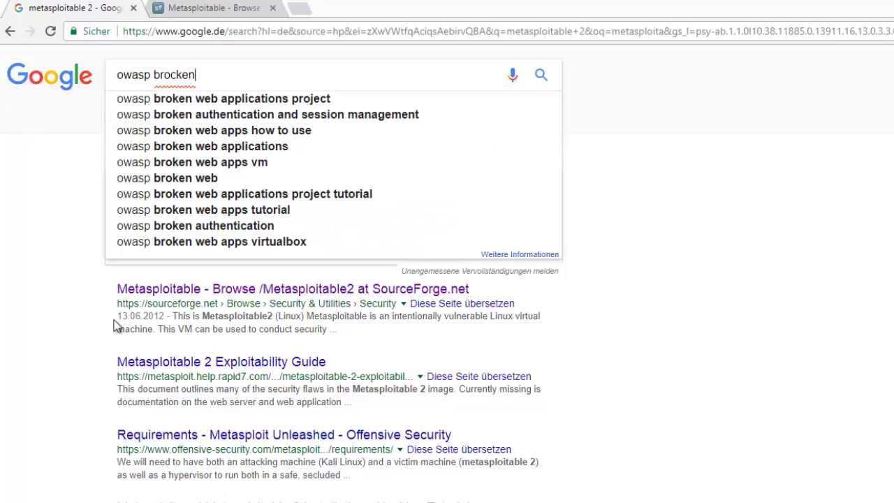
left_click(261, 100)
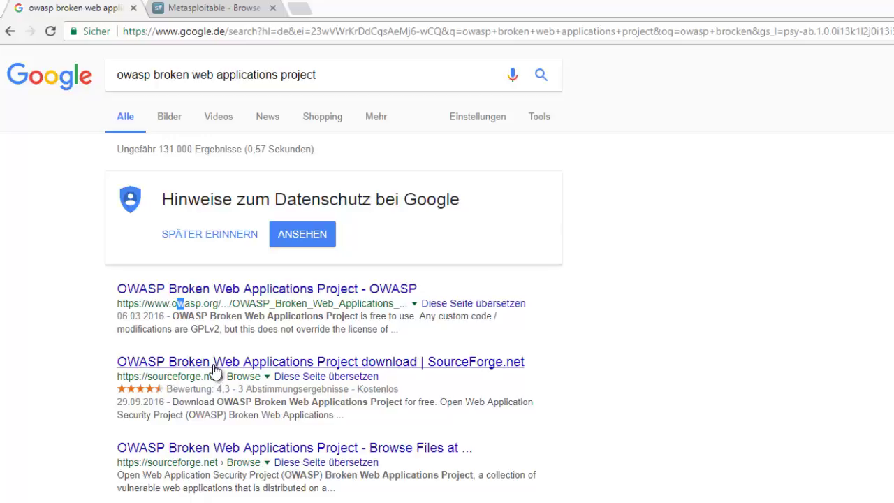
Open the SourceForge download result for the OWASP Broken Web Applications Project in a new tab and switch to it
right_click(216, 369)
left_click(234, 320)
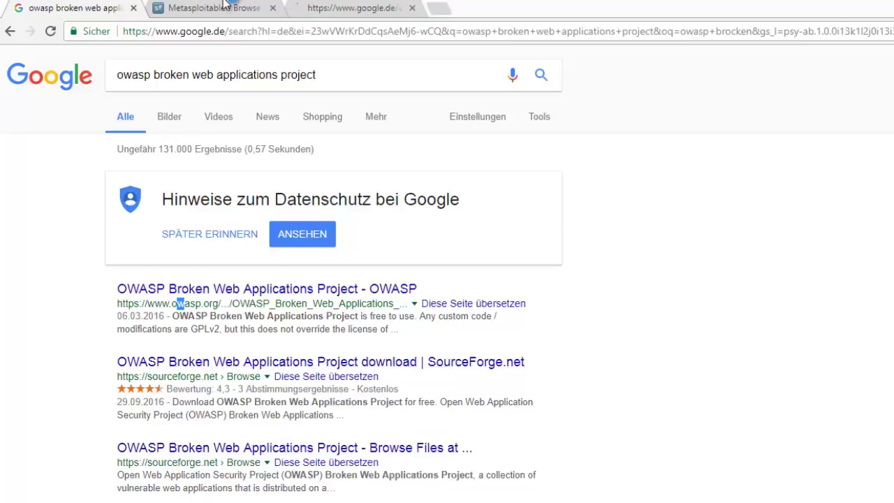
left_click(345, 8)
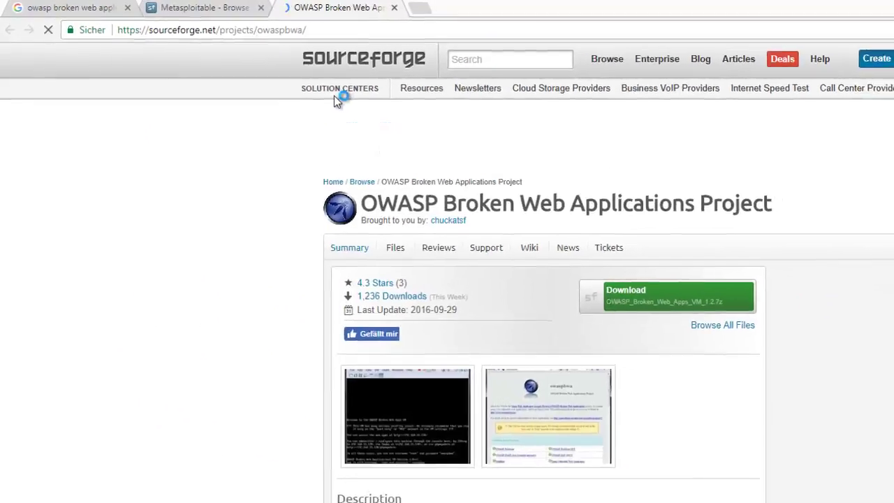
Examine the title, download entry, description and features of the OWASP Broken Web Applications Project on SourceForge
left_click_drag(339, 193, 719, 194)
left_click(559, 213)
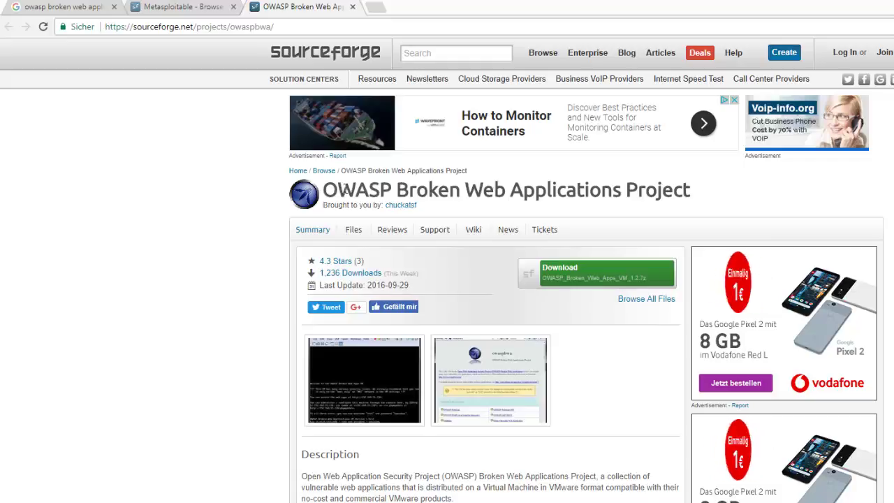
left_click_drag(323, 189, 396, 190)
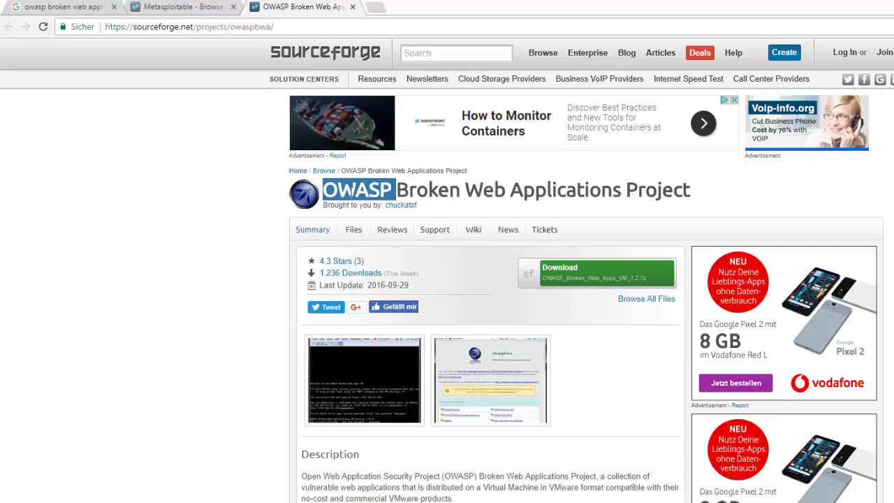
left_click(377, 189)
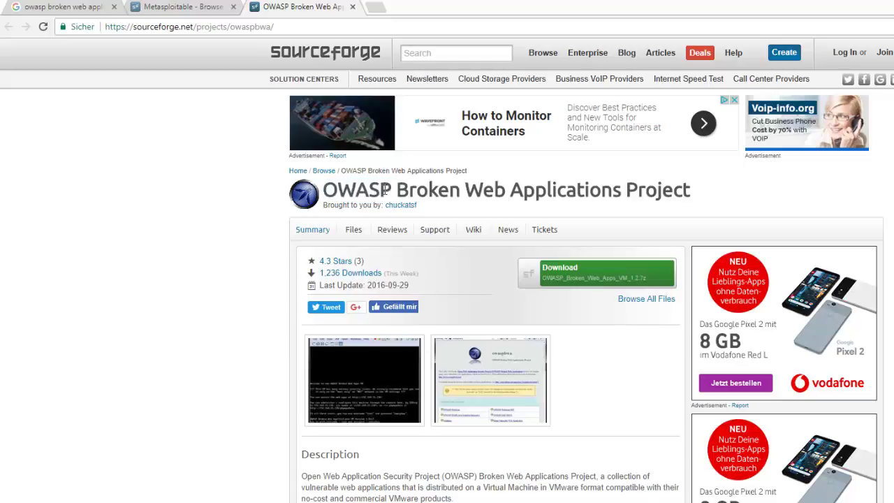
left_click_drag(396, 190, 338, 190)
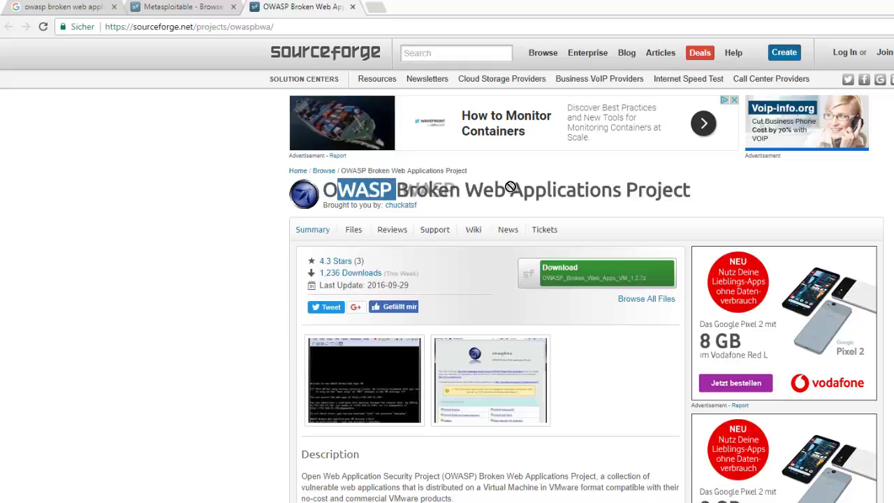
scroll(408, 272, "down", 4)
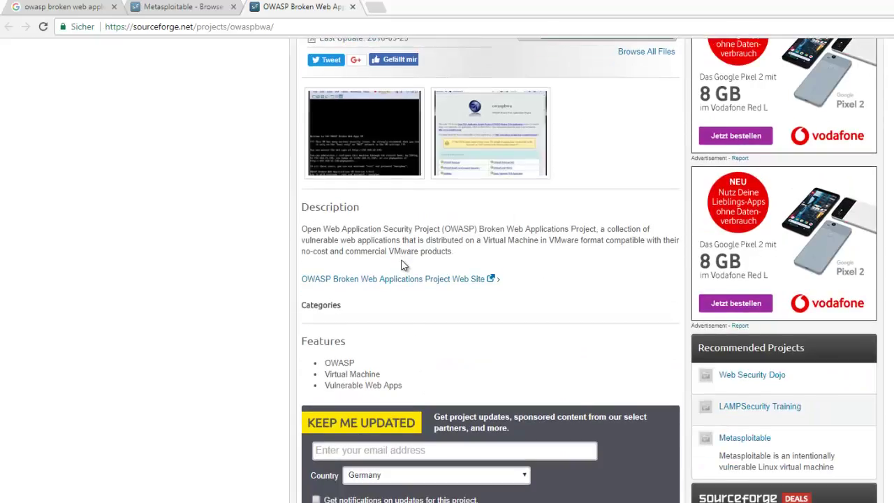
scroll(419, 210, "up", 3)
scroll(405, 322, "down", 3)
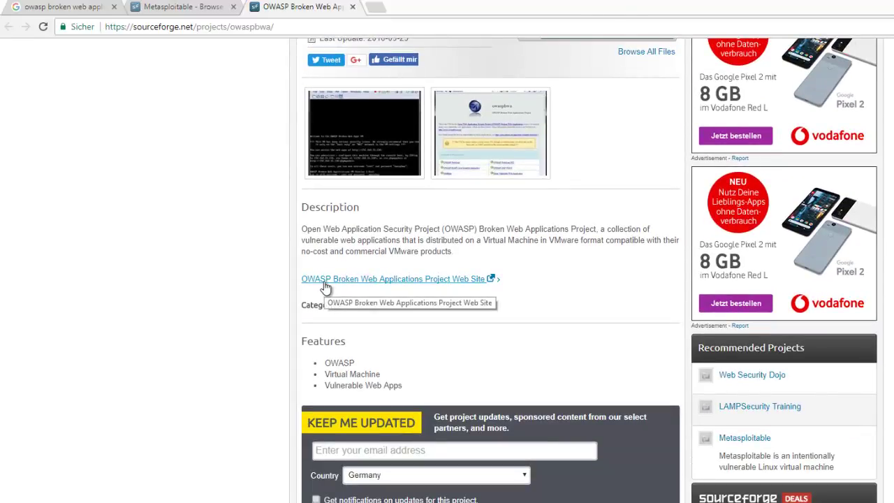
scroll(335, 288, "up", 2)
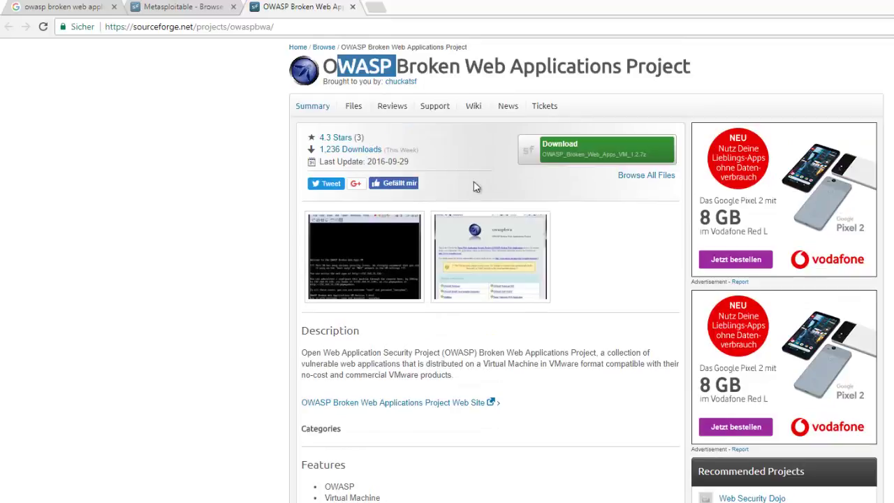
Start the download of OWASP_Broken_Web_Apps_VM_1.2.7z and dismiss the save dialog without saving
left_click(582, 158)
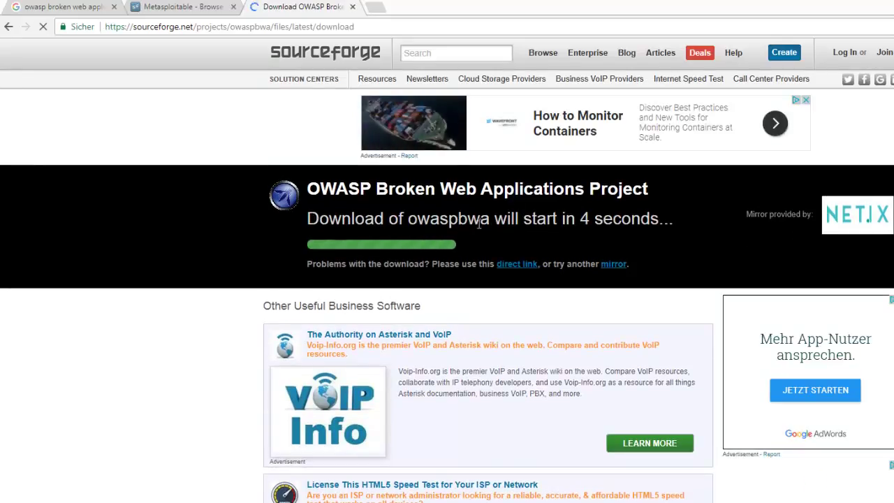
scroll(485, 270, "down", 4)
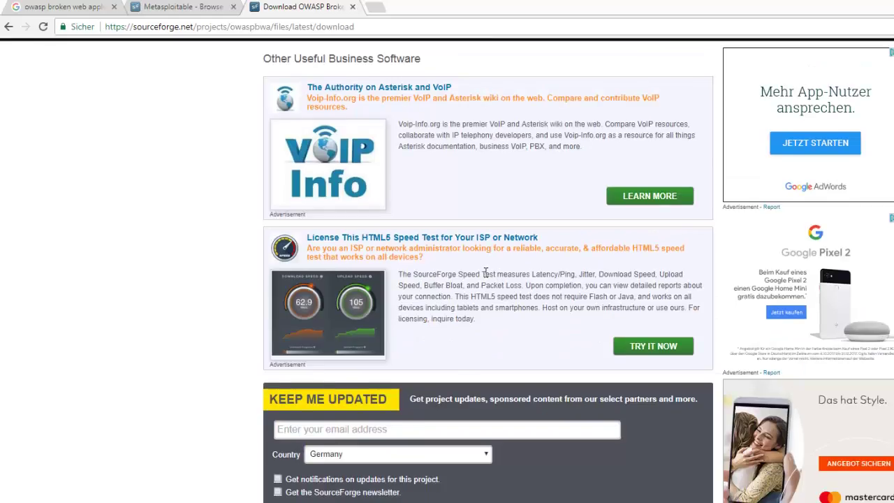
scroll(488, 264, "up", 4)
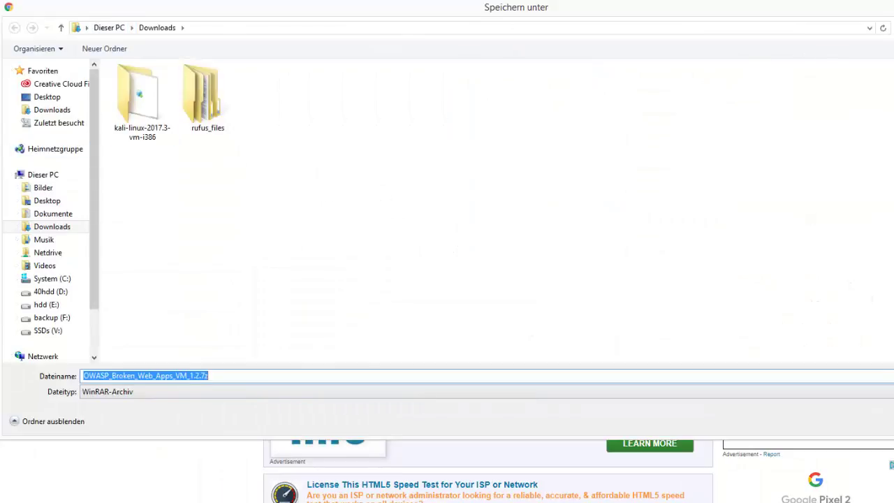
left_click(877, 8)
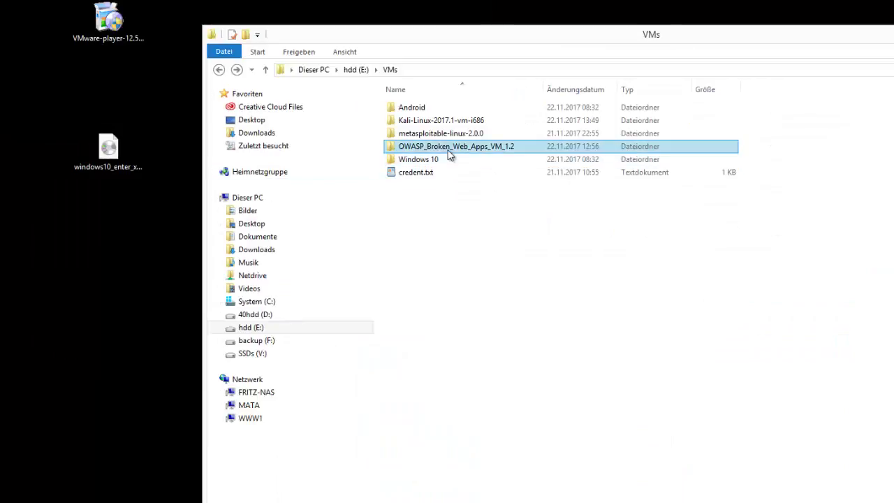
Check the files inside the OWASP_Broken_Web_Apps_VM_1.2 folder in File Explorer and go back up through VMs and hdd (E:)
left_click(445, 147)
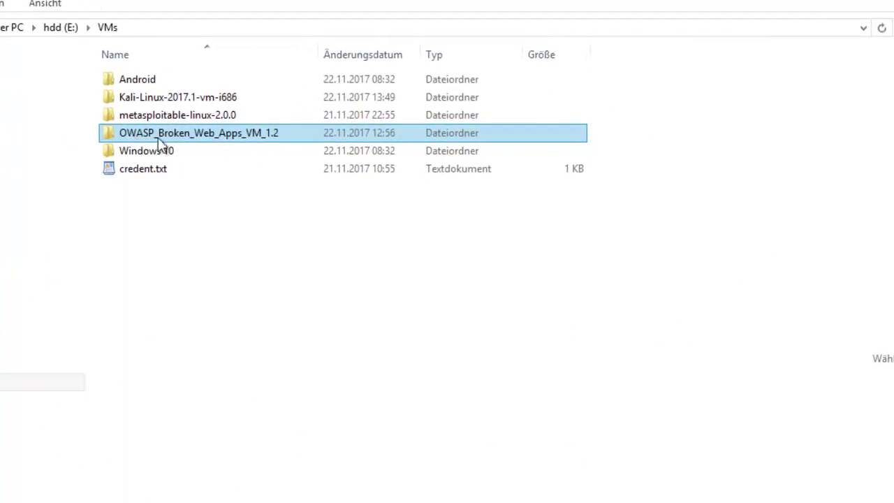
double_click(371, 142)
left_click(199, 258)
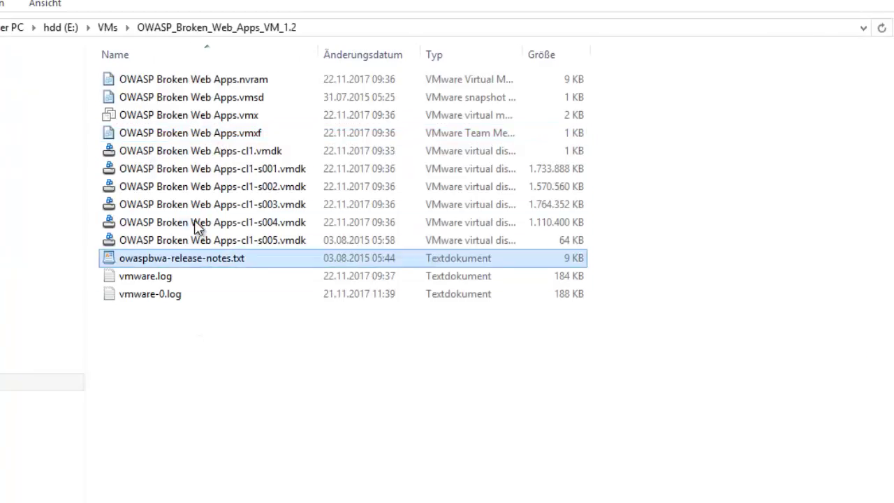
key("alt+Up")
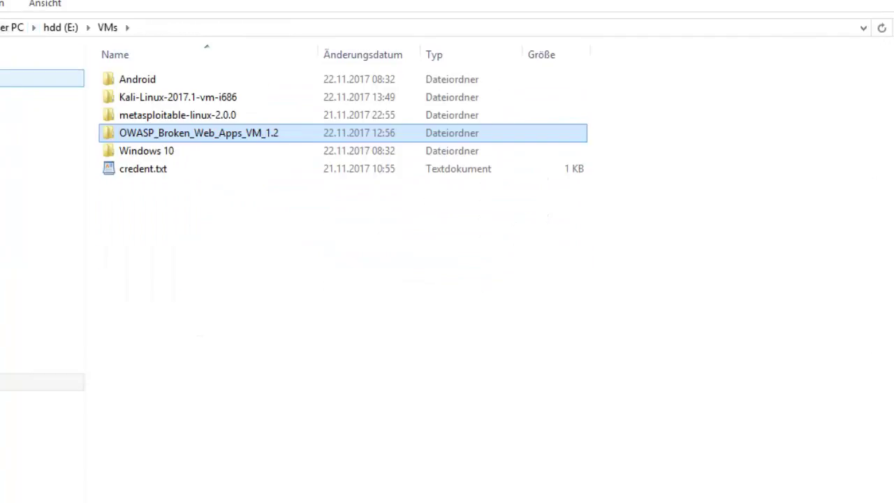
key("alt+Up")
left_click(194, 318)
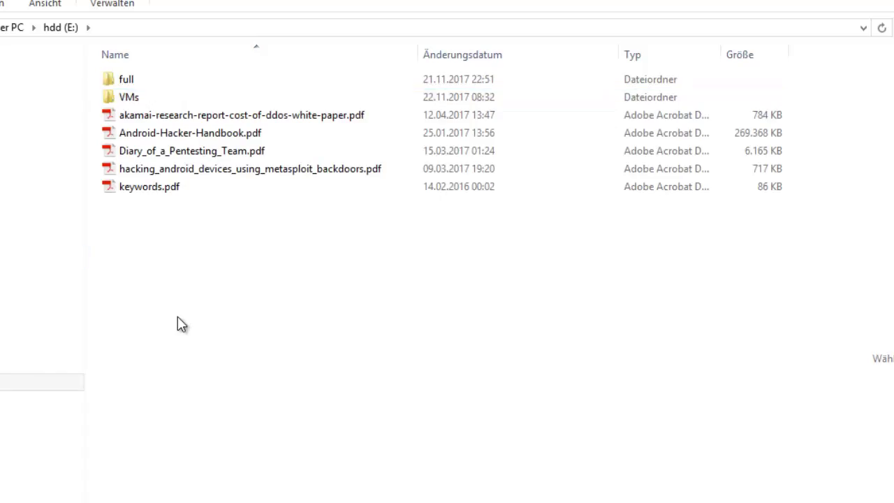
key("alt+Up")
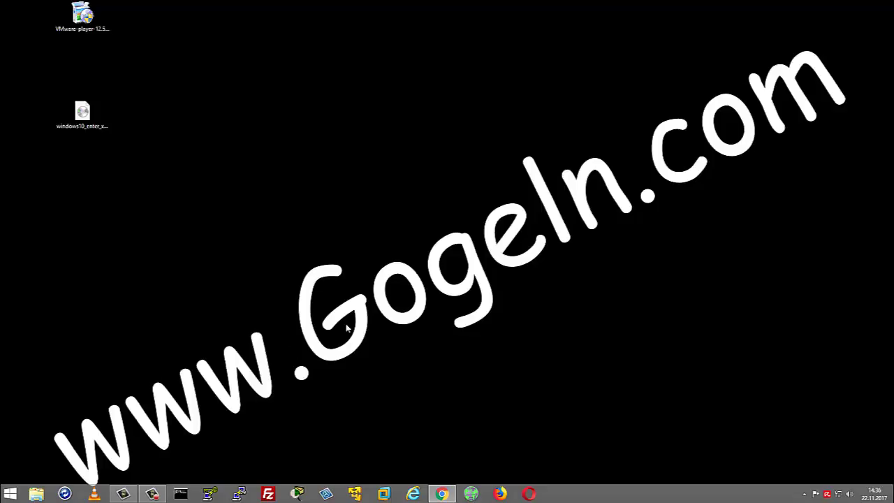
Launch VMware Workstation 12 Player, reposition its window on the desktop and select the Windows 10 ISO file beside it
left_click(355, 495)
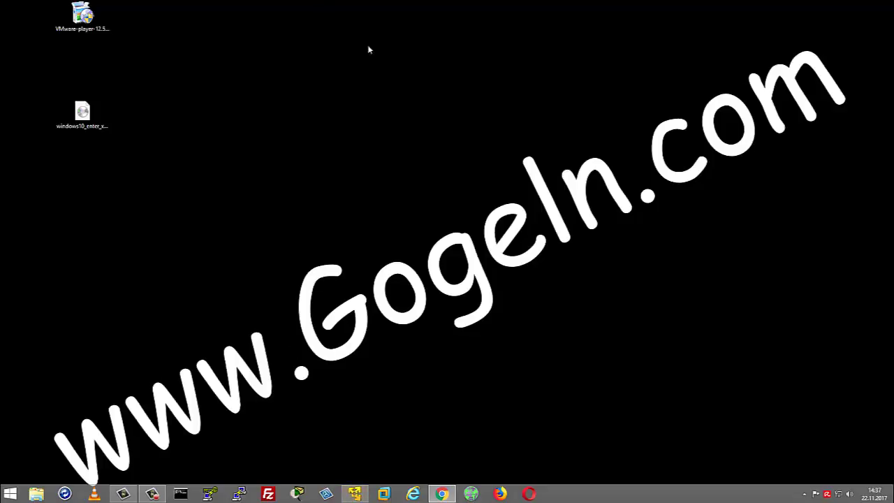
left_click_drag(216, 19, 522, 39)
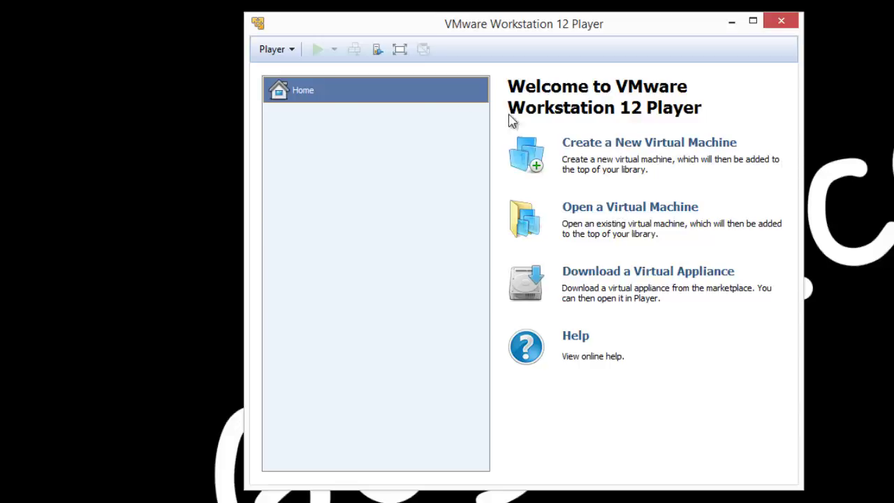
left_click(45, 143)
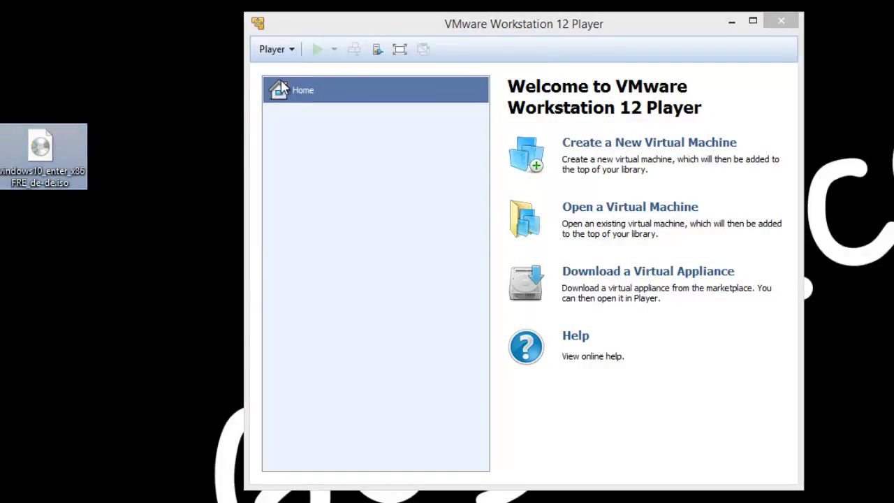
Start the New Virtual Machine Wizard in VMware Workstation 12 Player
left_click(299, 52)
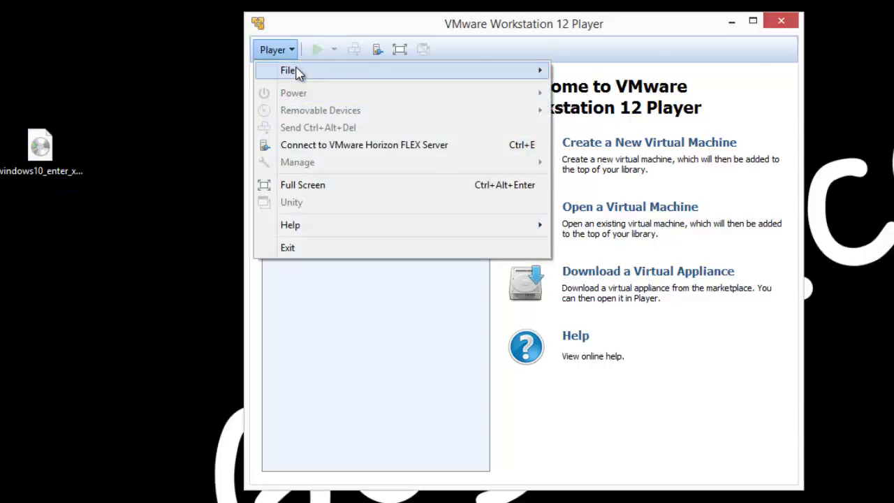
left_click(278, 51)
left_click(280, 53)
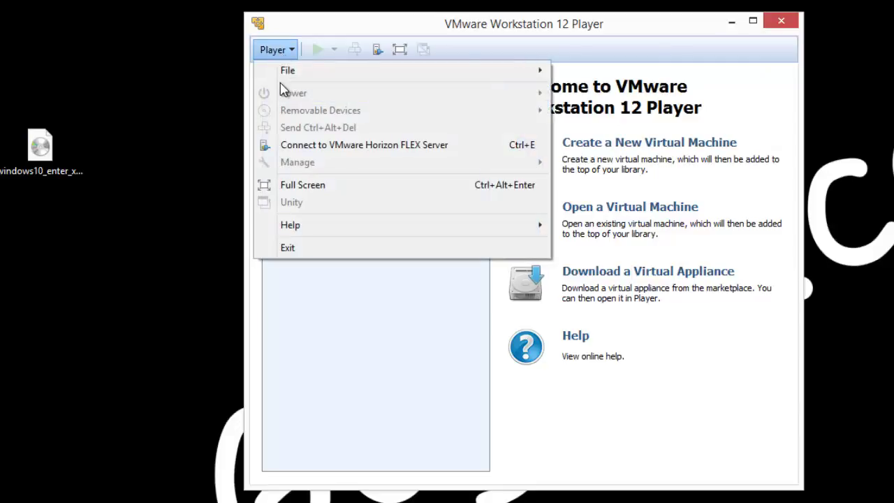
mouse_move(315, 73)
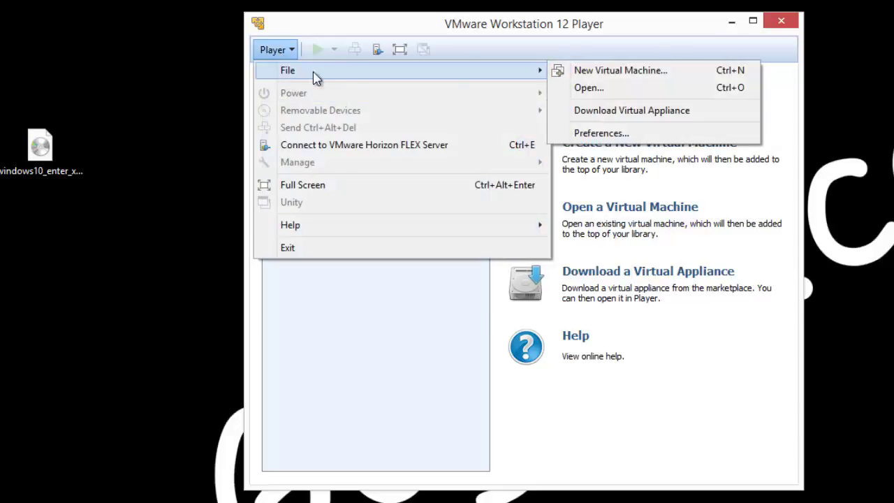
left_click(638, 73)
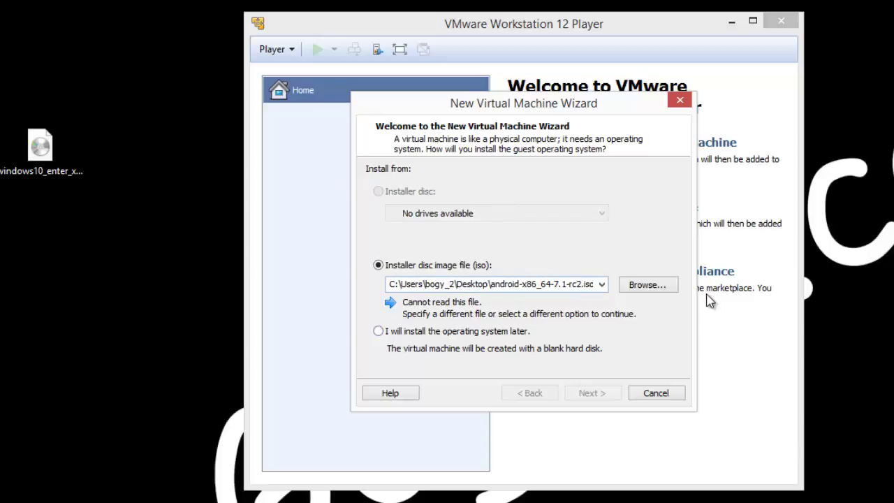
Choose windows10_enter_x86FRE_de-de.iso from the Desktop as the installer disc image and continue to the guest operating system page
left_click(650, 287)
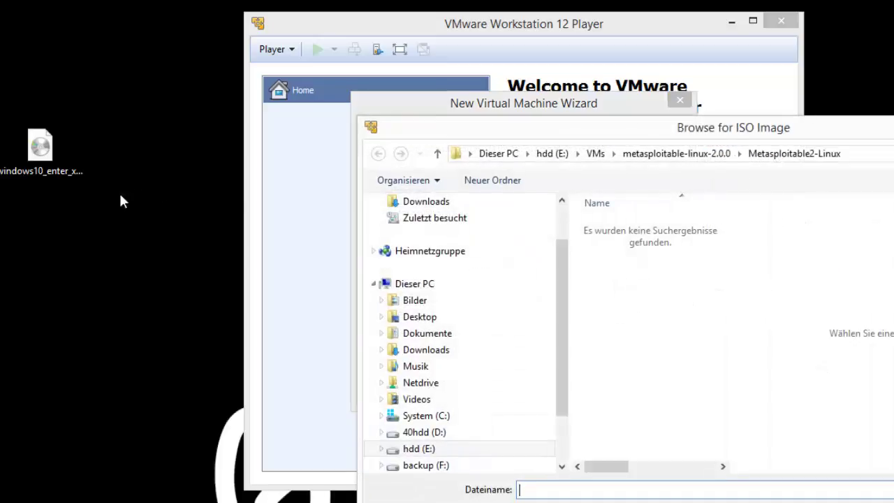
left_click(426, 318)
double_click(619, 358)
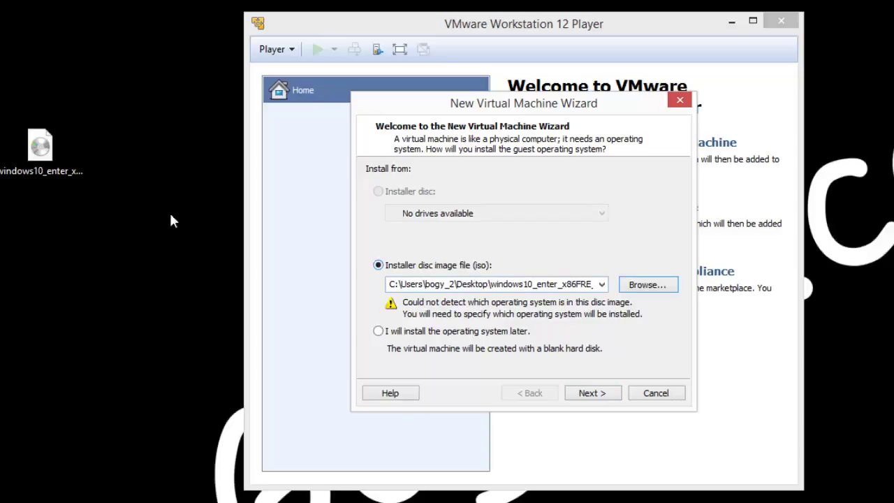
left_click(40, 162)
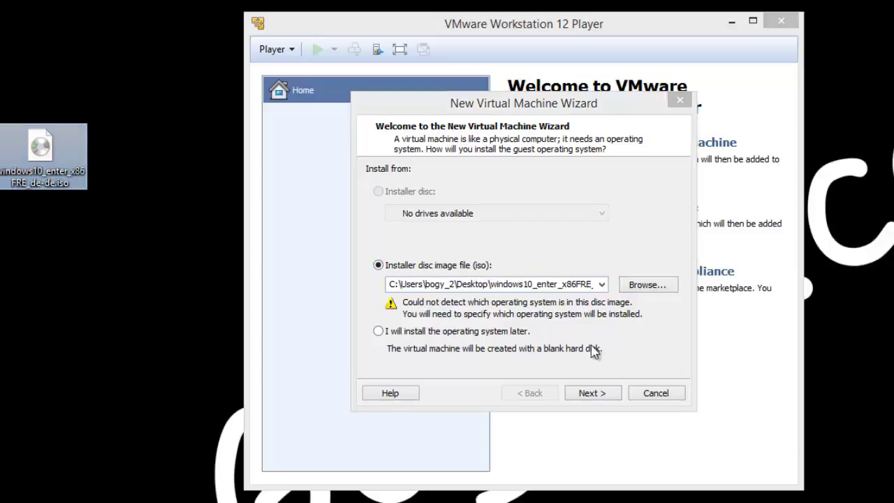
left_click(592, 394)
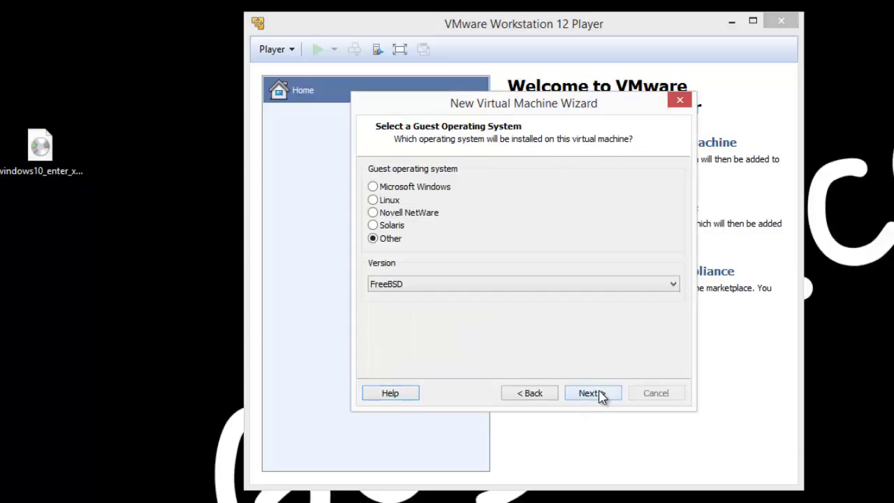
Set the guest operating system to Microsoft Windows with version Windows 10 and continue to the naming page
left_click(411, 192)
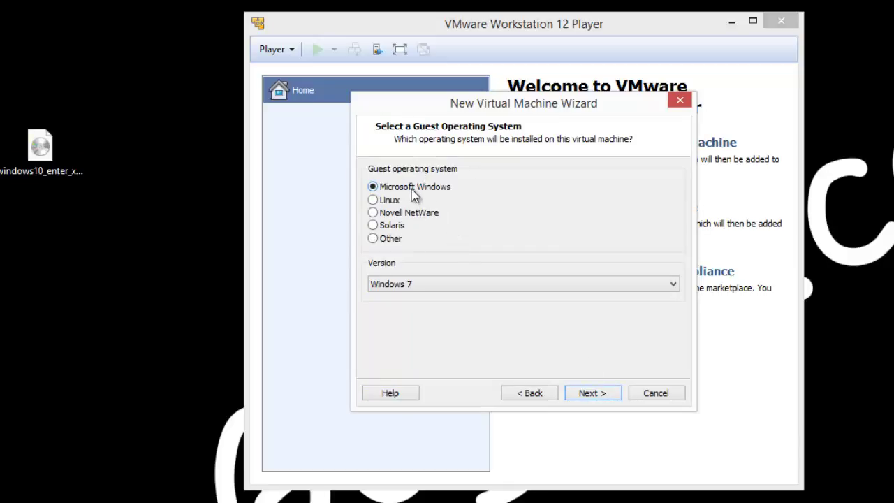
left_click(434, 286)
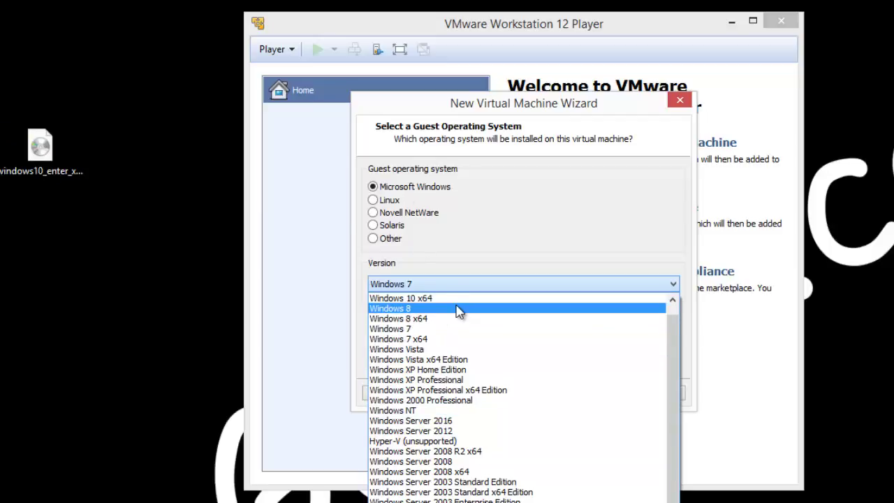
scroll(429, 307, "up", 1)
left_click(423, 299)
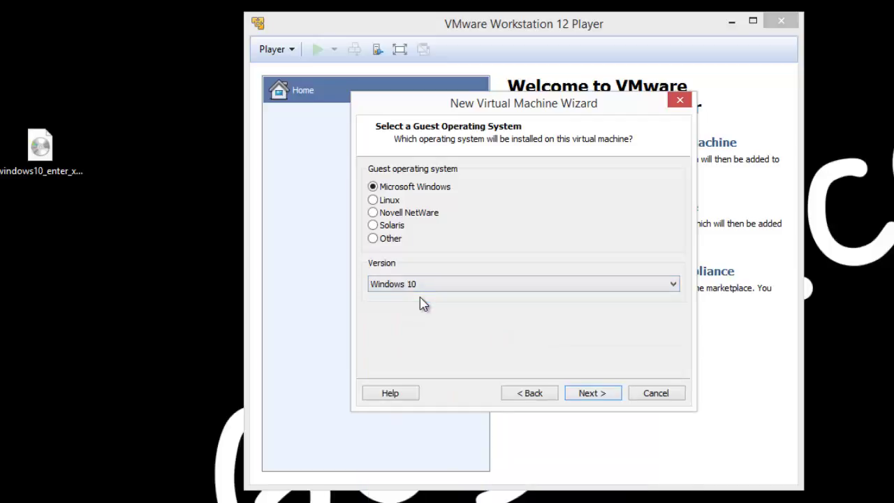
left_click(50, 173)
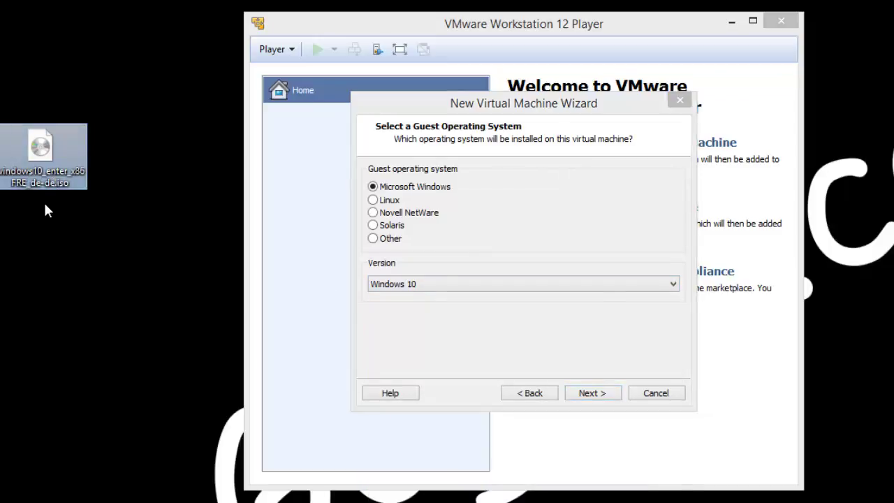
left_click(600, 397)
Keep Windows 10 as the virtual machine name with the default location and continue to the disk capacity page
left_click_drag(447, 193, 363, 193)
left_click(425, 192)
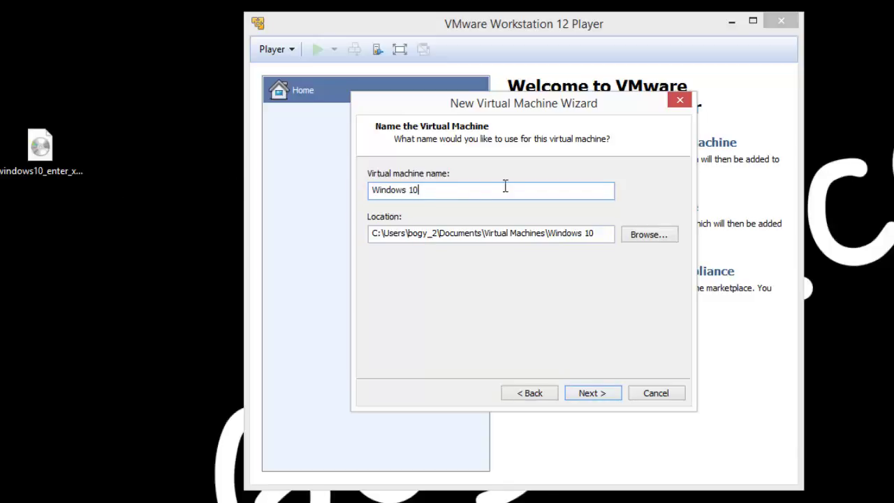
left_click(590, 393)
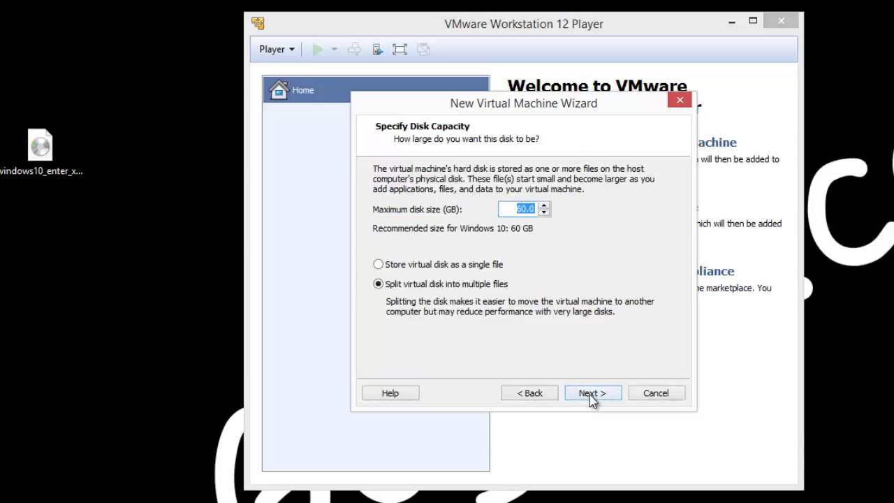
Keep the maximum disk size at 60 GB split into multiple files and finish creating the Windows 10 virtual machine
left_click(501, 205)
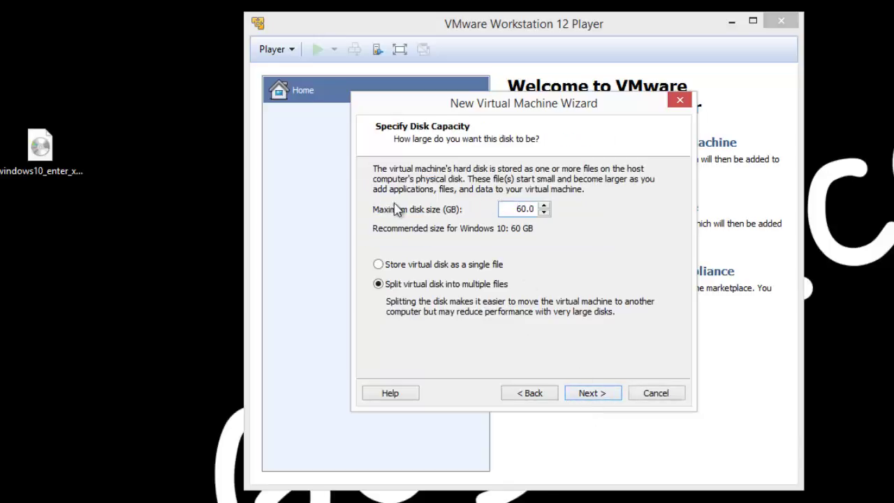
key("Delete")
type("5")
type("6")
left_click(606, 399)
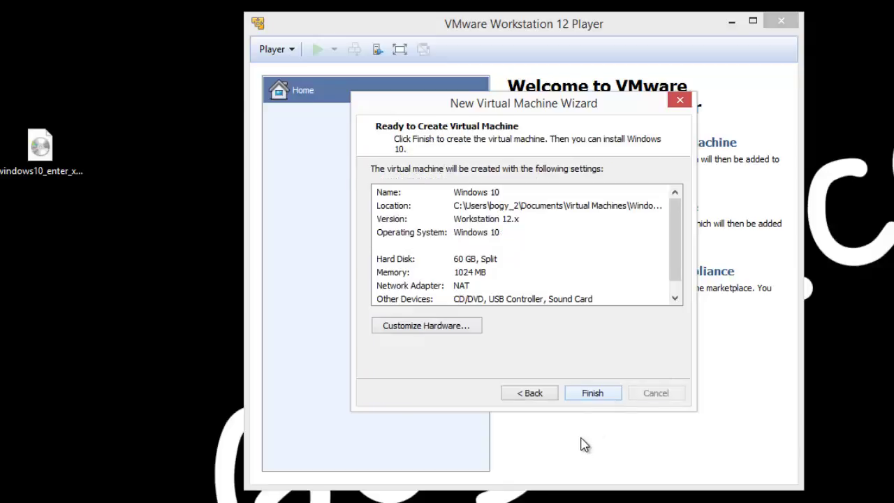
left_click(592, 393)
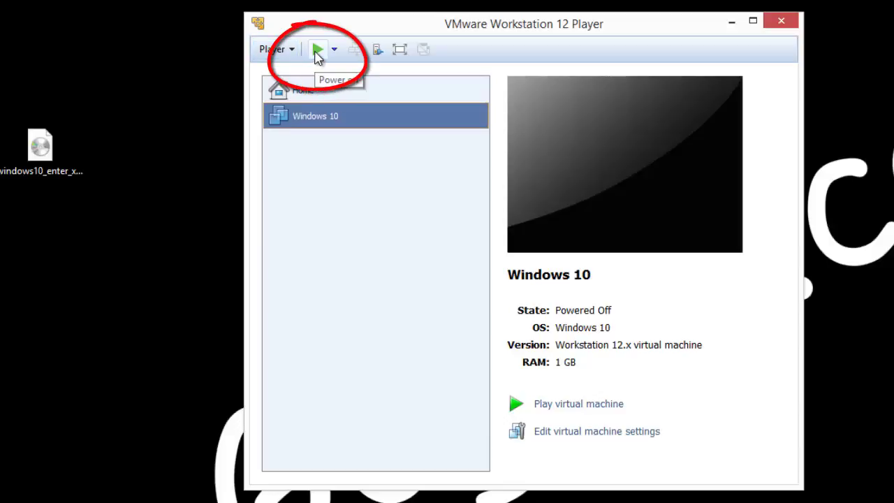
Power on the Windows 10 virtual machine to boot from the installer image
left_click(317, 51)
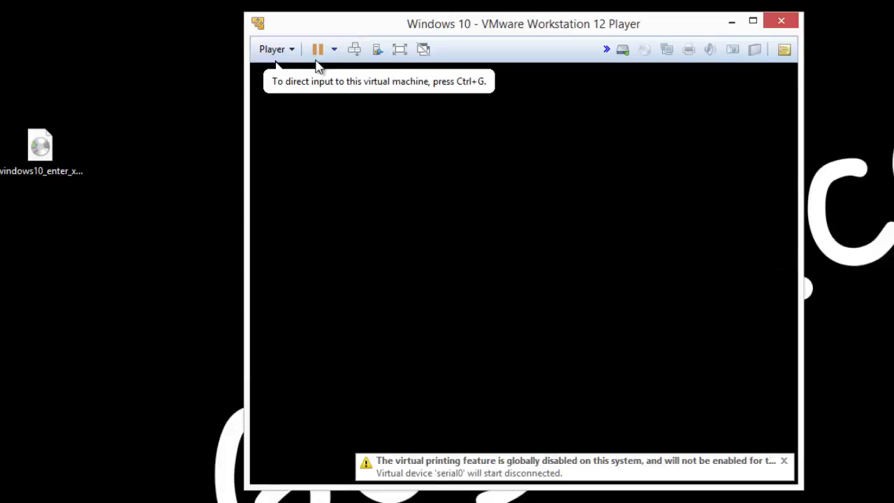
left_click(708, 22)
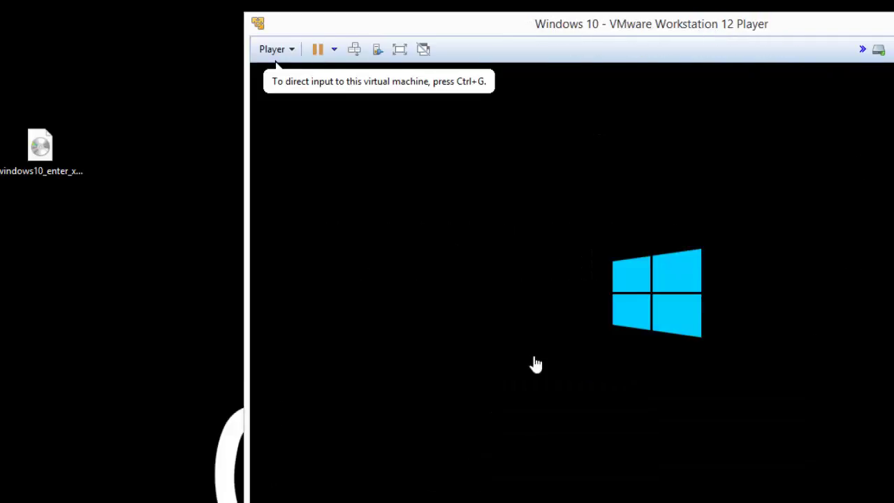
left_click(707, 500)
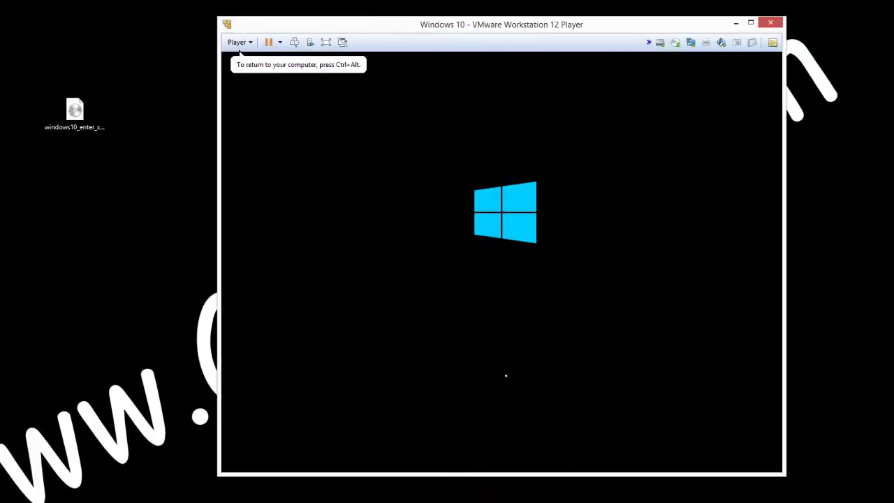
Shrink the Windows 10 virtual machine window and move it to the upper-left corner of the desktop
left_click_drag(495, 16, 495, 41)
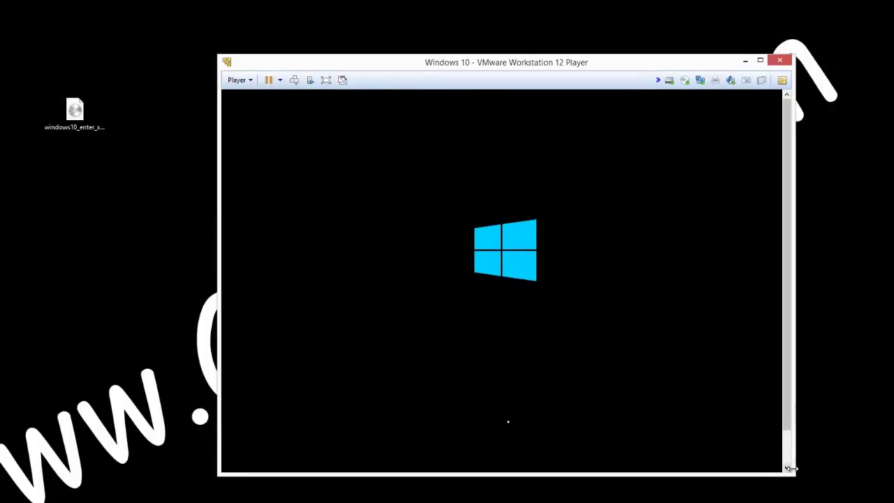
left_click_drag(790, 468, 732, 394)
left_click_drag(499, 65, 200, 10)
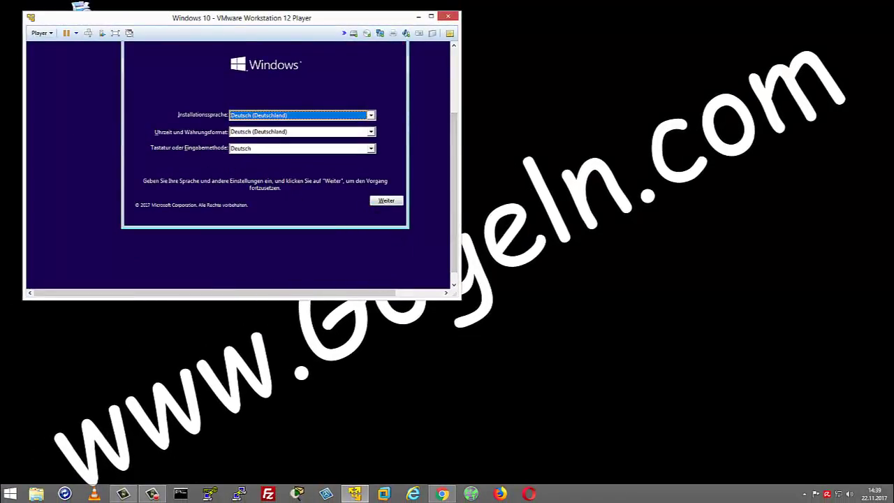
Continue Windows Setup with Deutsch as language, format and keyboard, and start the installation
left_click(384, 201)
left_click(239, 125)
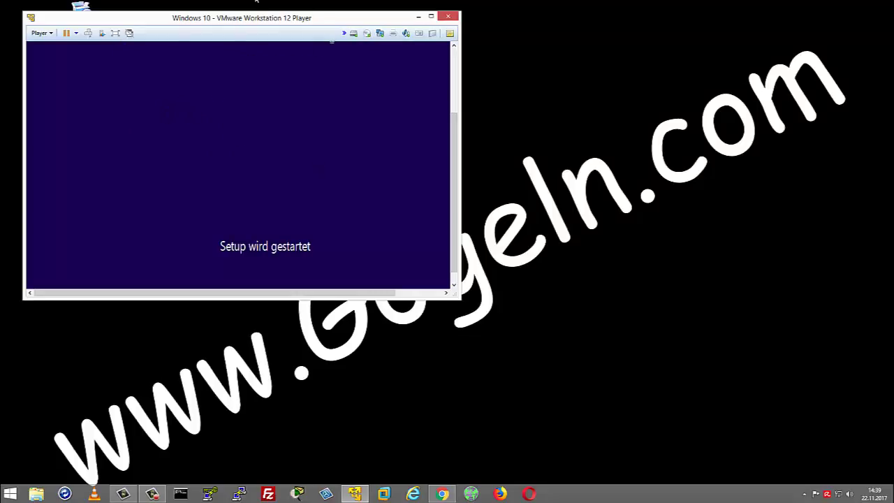
Open a second VMware Workstation 12 Player window and place it beside the Windows 10 virtual machine
left_click_drag(266, 21, 260, 49)
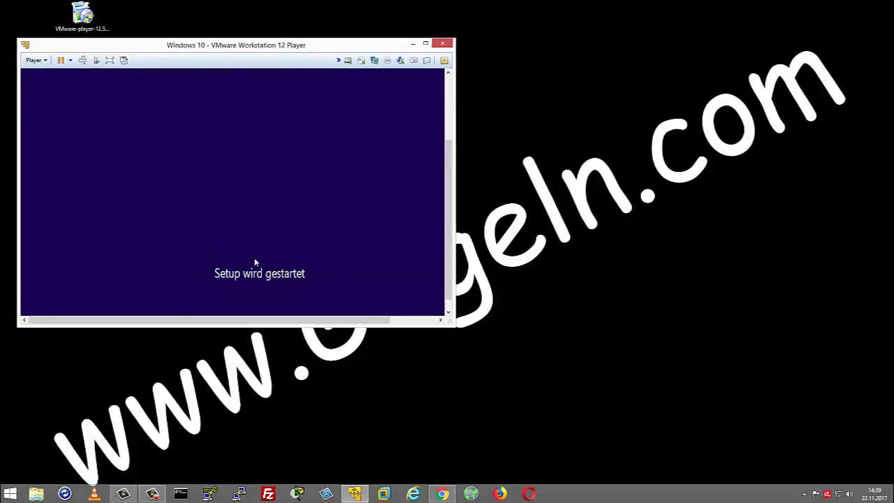
right_click(355, 494)
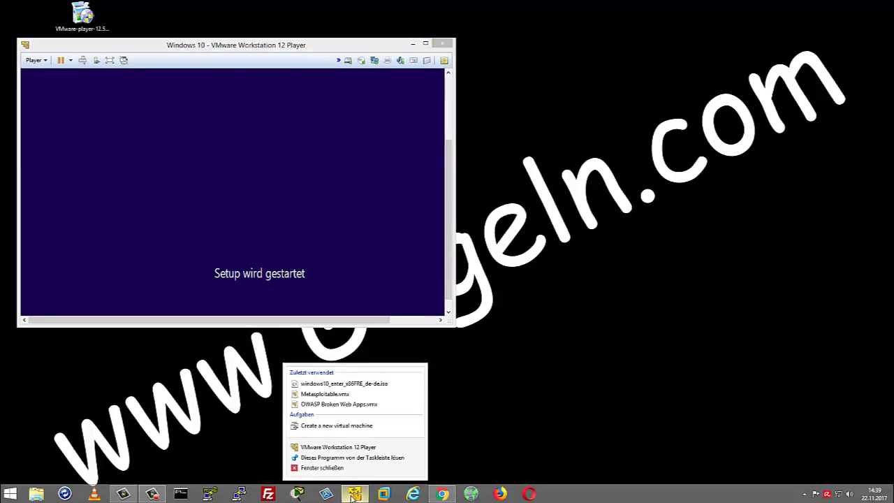
left_click(319, 449)
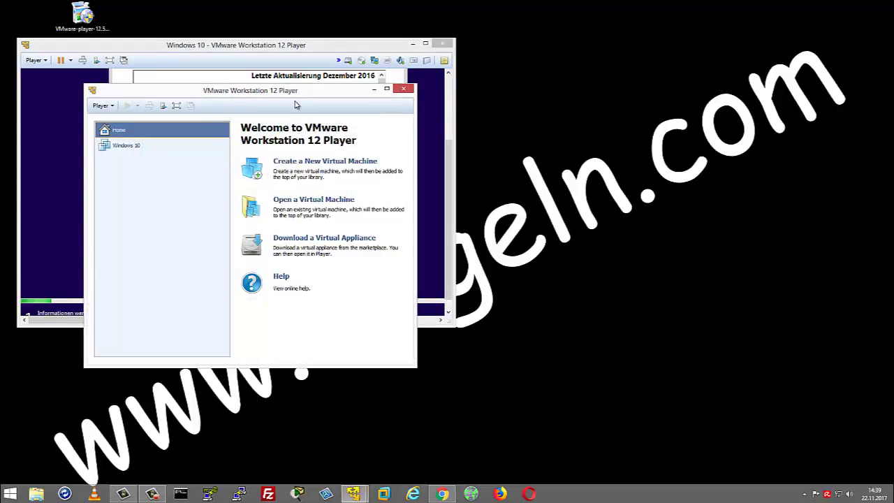
left_click_drag(298, 99, 710, 54)
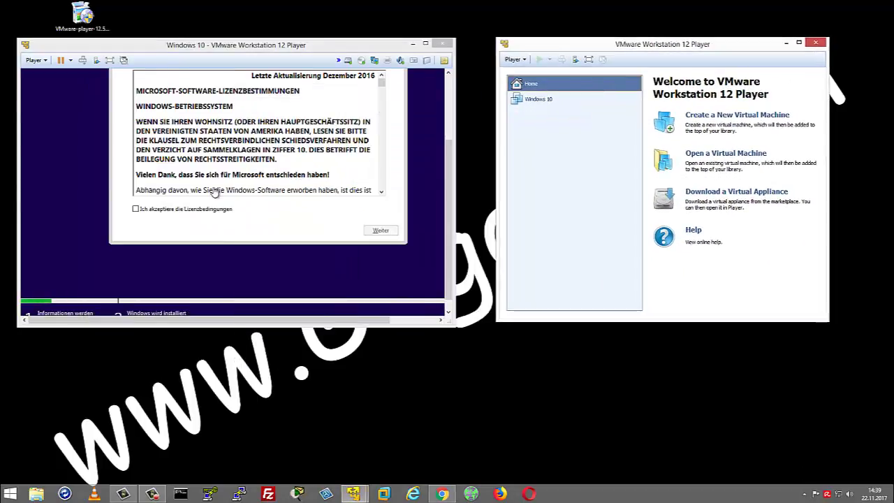
Accept the Microsoft license terms in Windows Setup and continue to the full installation type choices
left_click(154, 212)
left_click(136, 209)
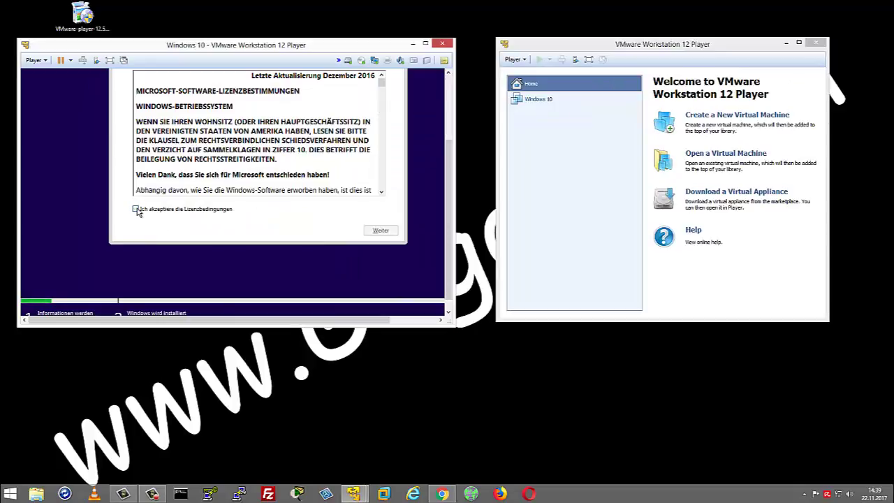
left_click(385, 235)
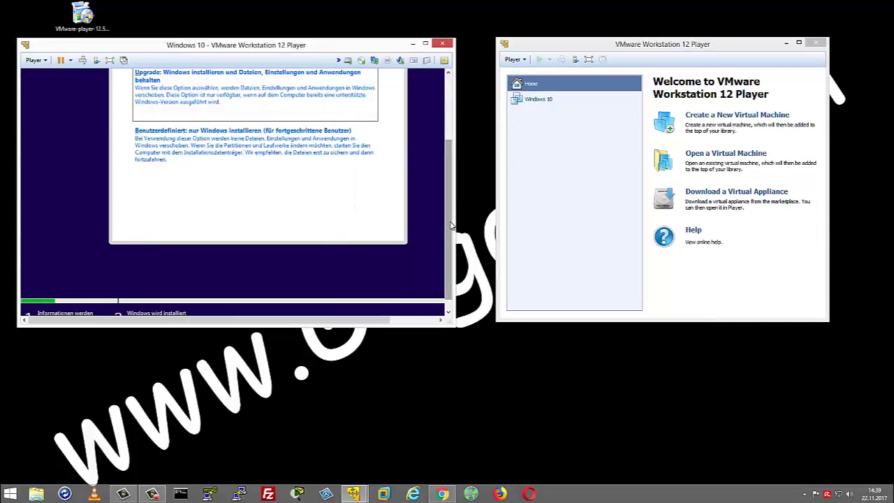
left_click_drag(448, 220, 448, 172)
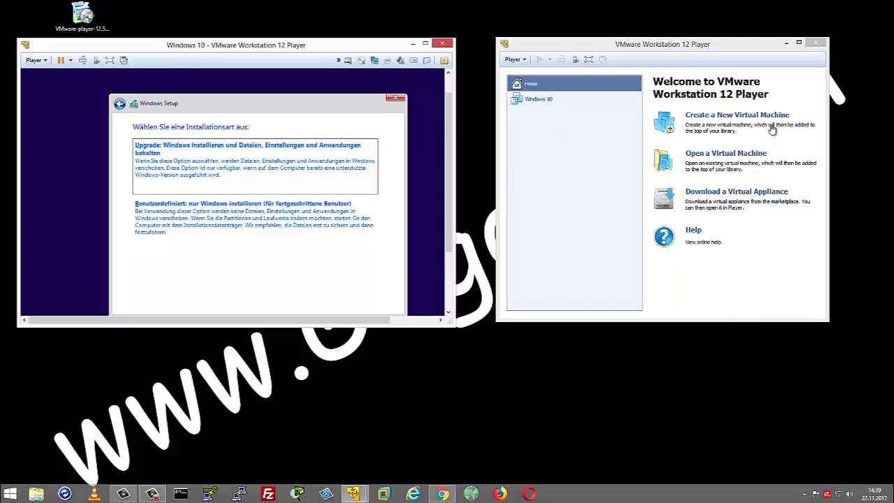
Start opening an existing virtual machine in the second Player window and browse to the VMs folder on hdd (E:)
left_click_drag(671, 53, 647, 29)
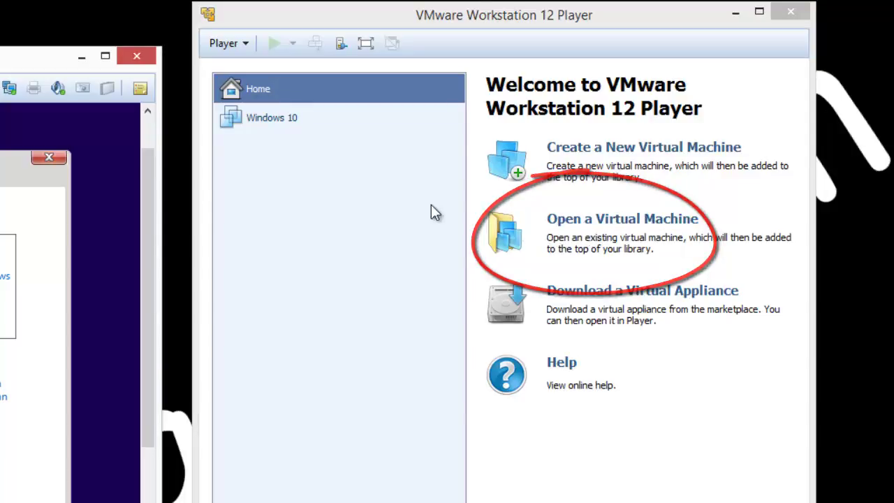
left_click(621, 222)
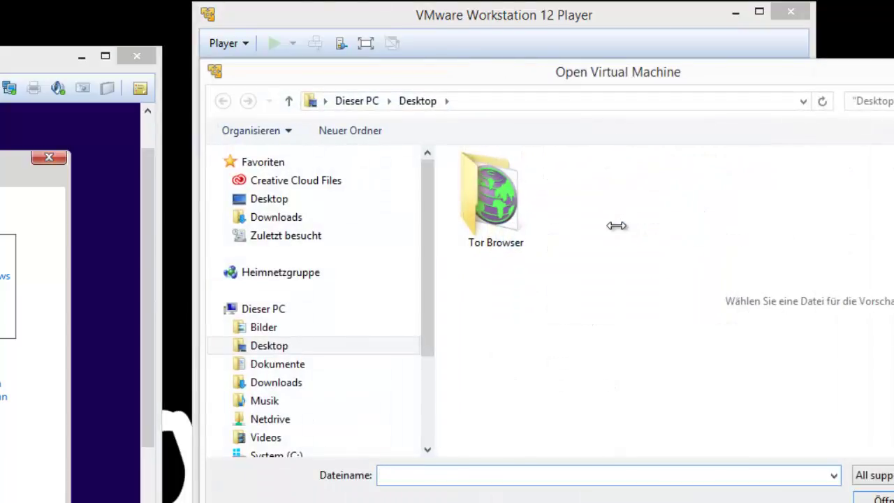
scroll(422, 320, "down", 3)
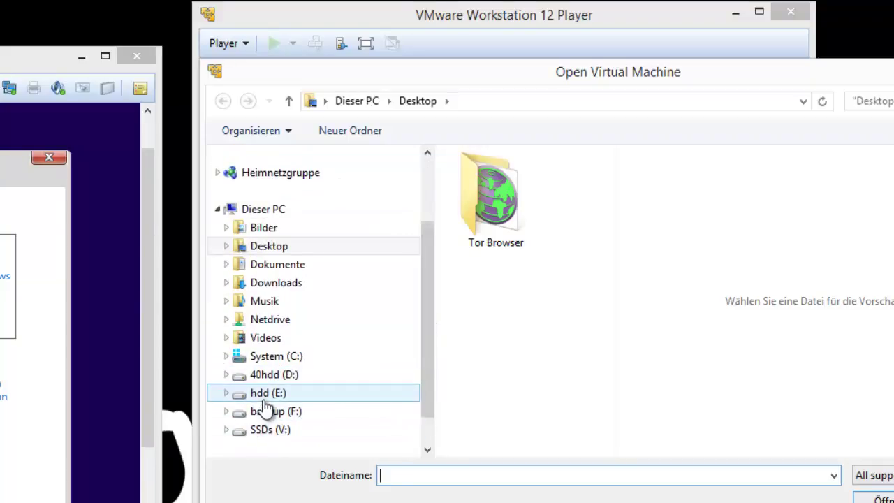
left_click(241, 395)
scroll(230, 420, "up", 3)
scroll(227, 419, "down", 3)
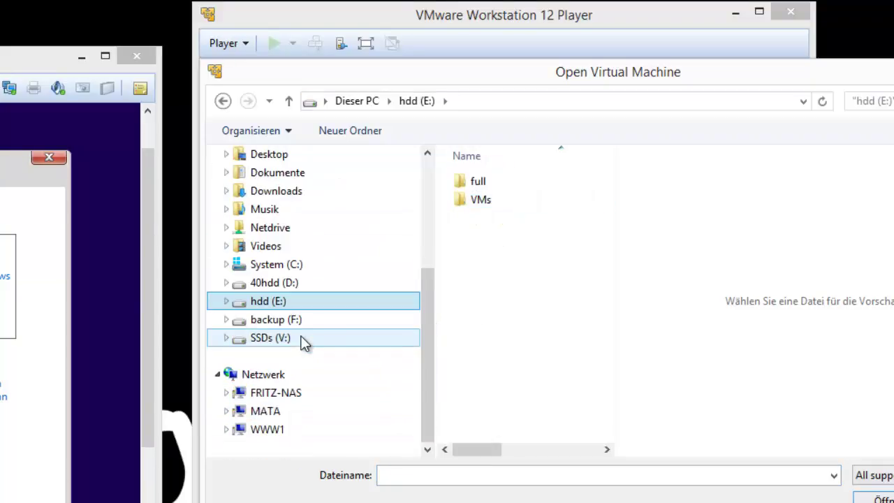
left_click(226, 302)
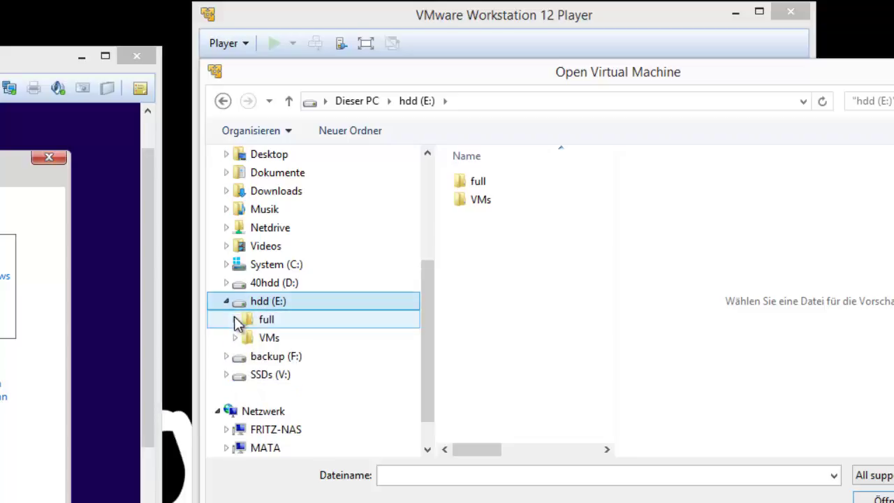
left_click(237, 339)
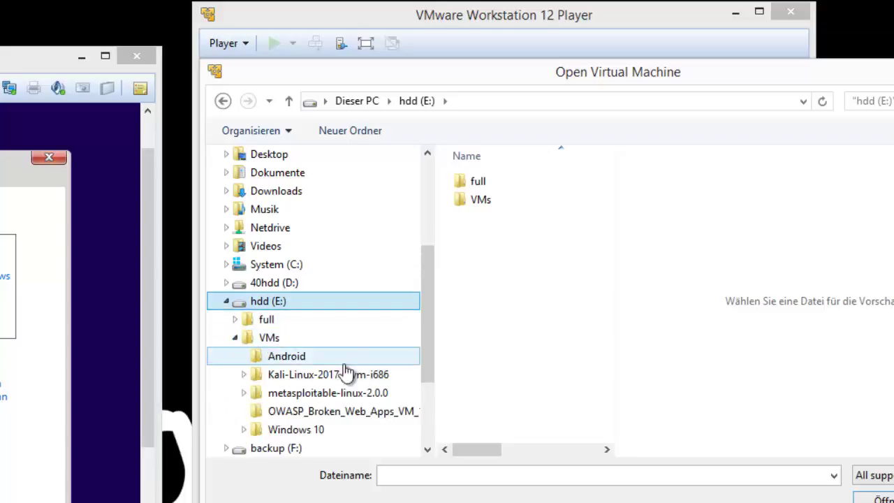
Add Kali-Linux-2017.1-vm-i686.vmx from the nested Kali-Linux-2017.1-vm-i686 folder to the virtual machine library
left_click(303, 380)
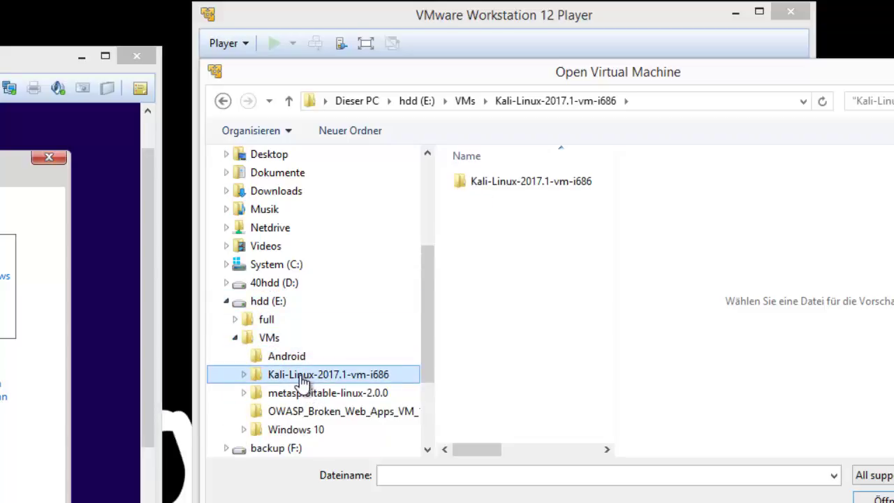
left_click(243, 375)
left_click(339, 396)
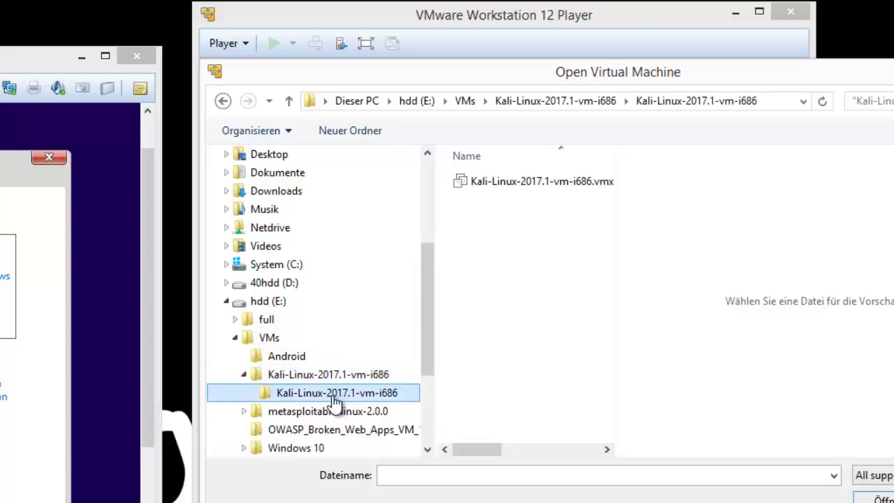
left_click(521, 188)
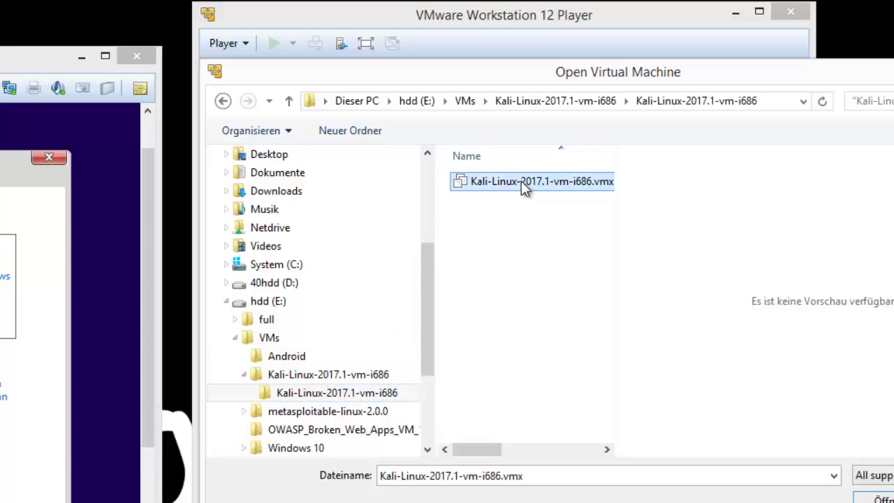
double_click(532, 185)
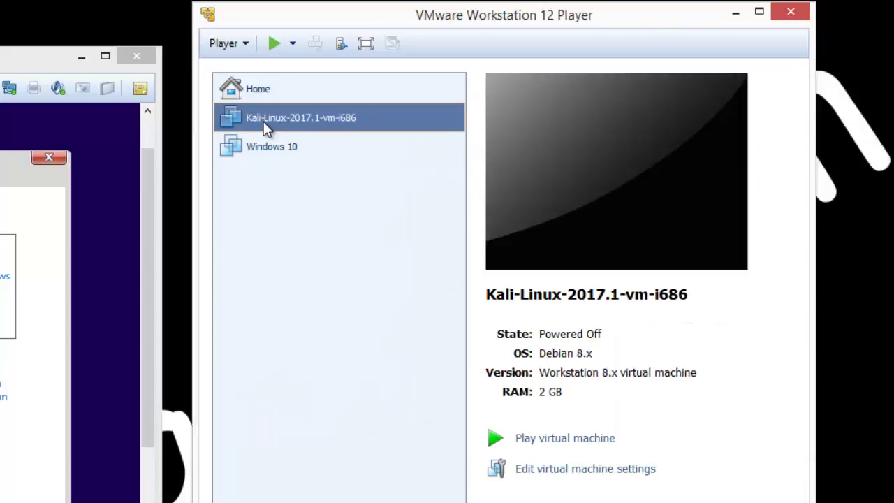
Power on the Kali-Linux-2017.1-vm-i686 virtual machine and boot Kali GNU/Linux from the GRUB menu
left_click(275, 47)
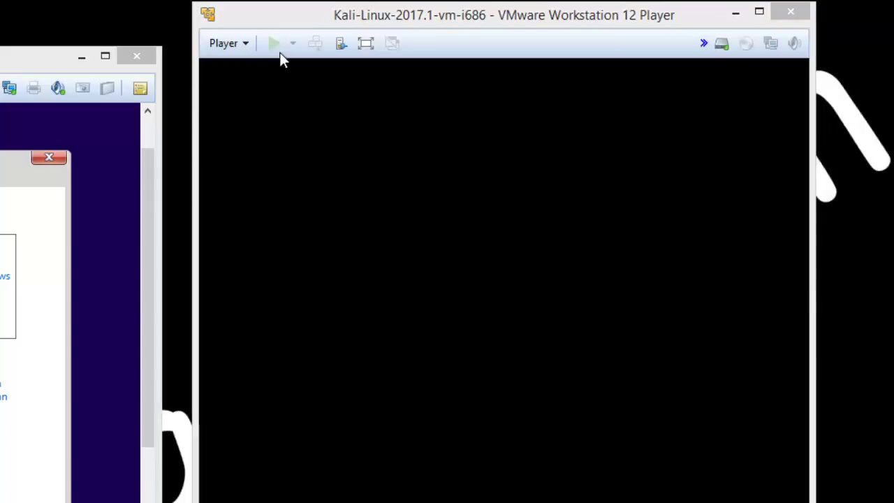
left_click(508, 299)
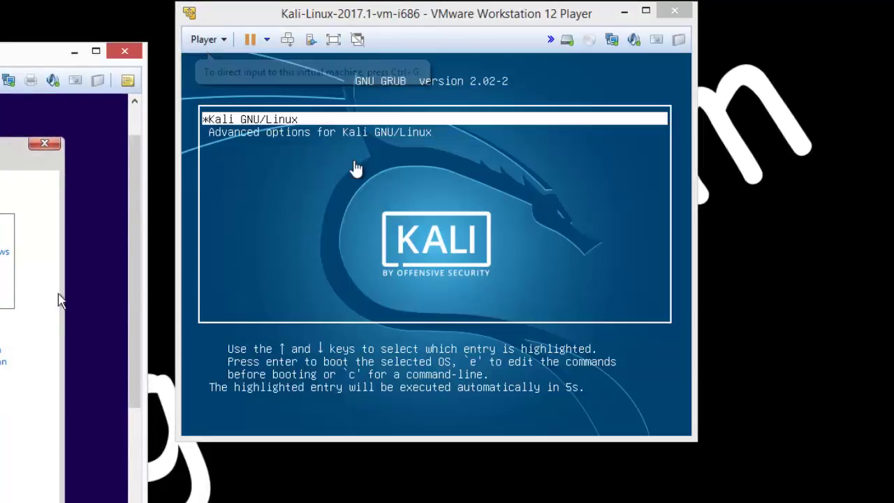
left_click(272, 132)
key("Return")
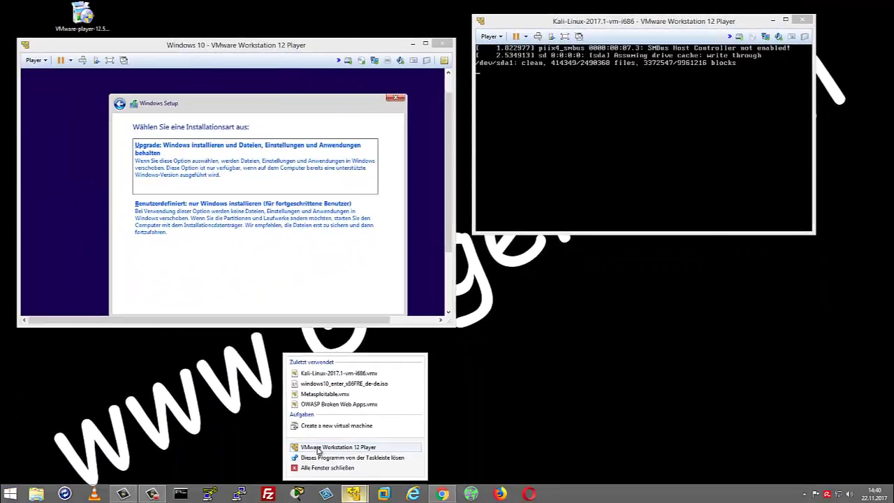
In a third Player window, open Metasploitable.vmx from the metasploitable-linux-2.0.0 folder and power on the virtual machine
left_click(320, 449)
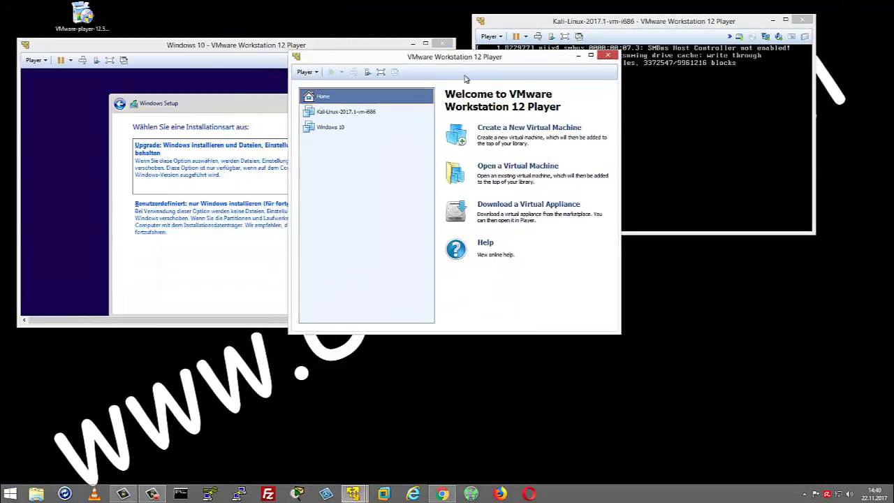
left_click(492, 167)
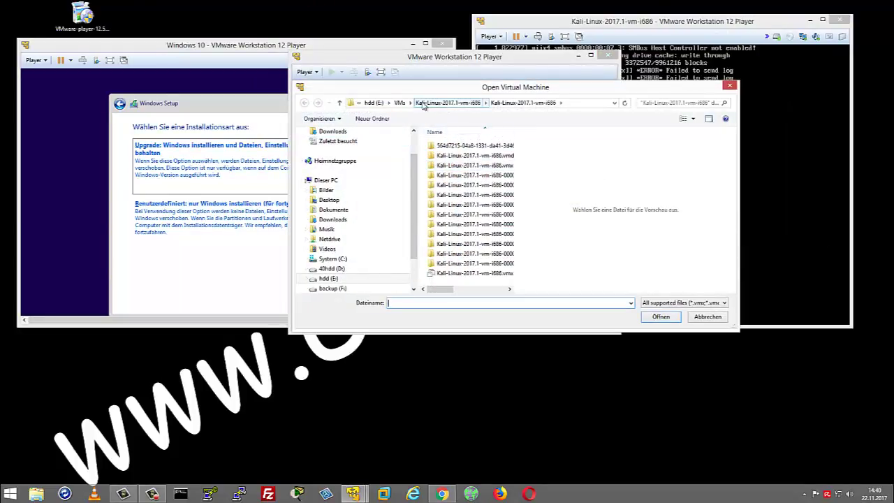
left_click(399, 103)
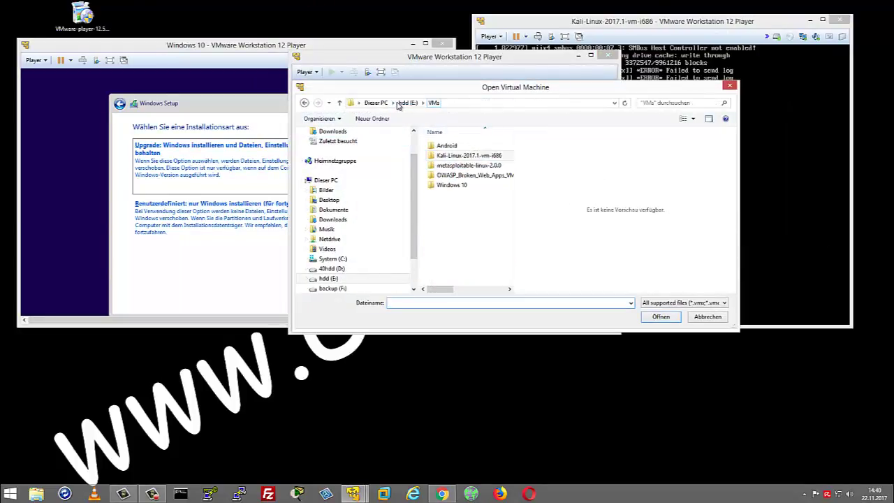
double_click(455, 165)
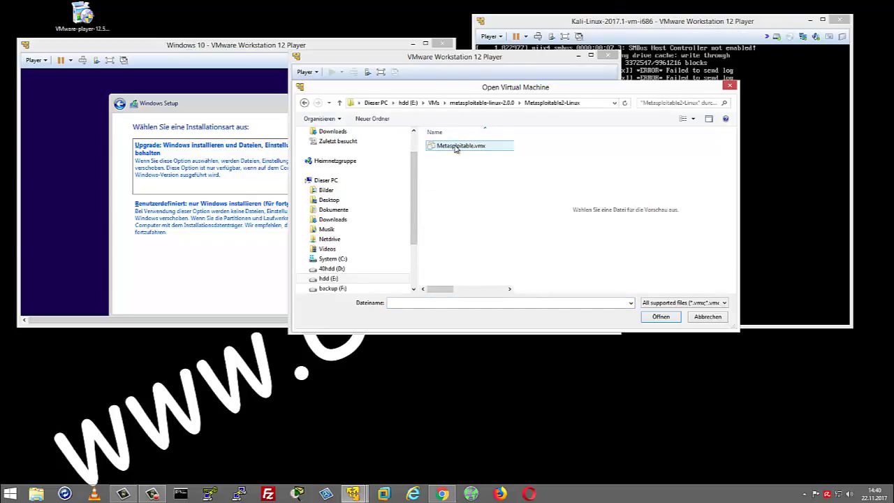
double_click(455, 146)
double_click(455, 146)
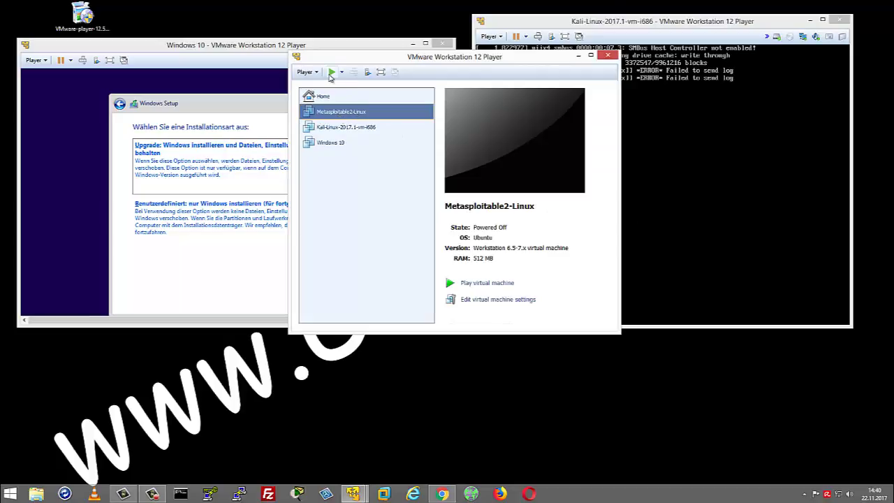
left_click(332, 72)
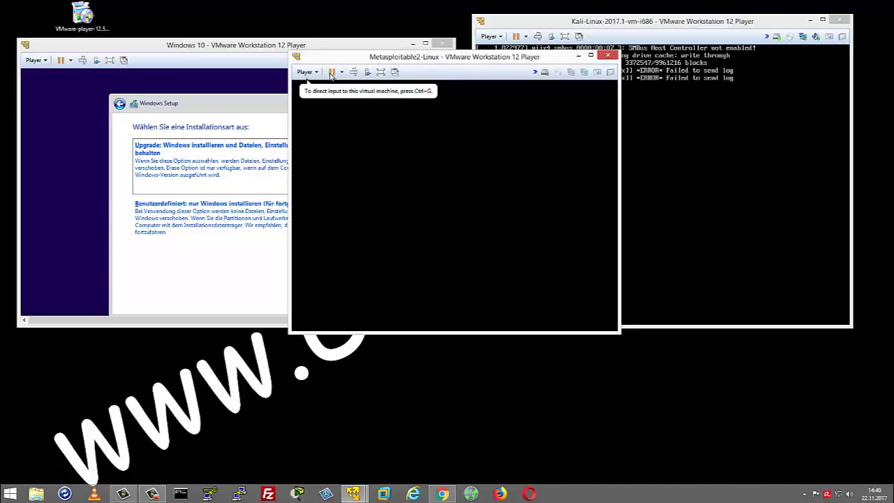
Move the Metasploitable2-Linux window down so the Windows 10 and Kali Linux windows are less covered
left_click_drag(447, 57, 409, 208)
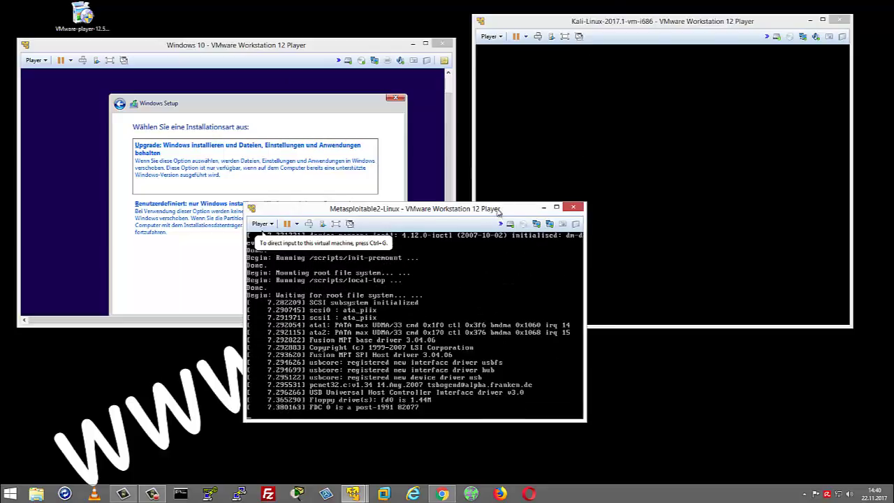
left_click_drag(500, 209, 491, 248)
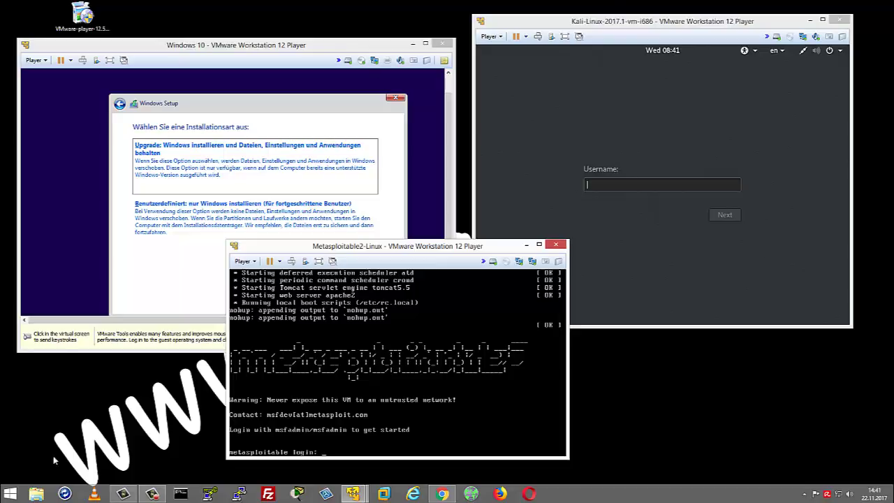
Check the used and free space of the System (C:) drive in its properties in File Explorer
left_click(36, 494)
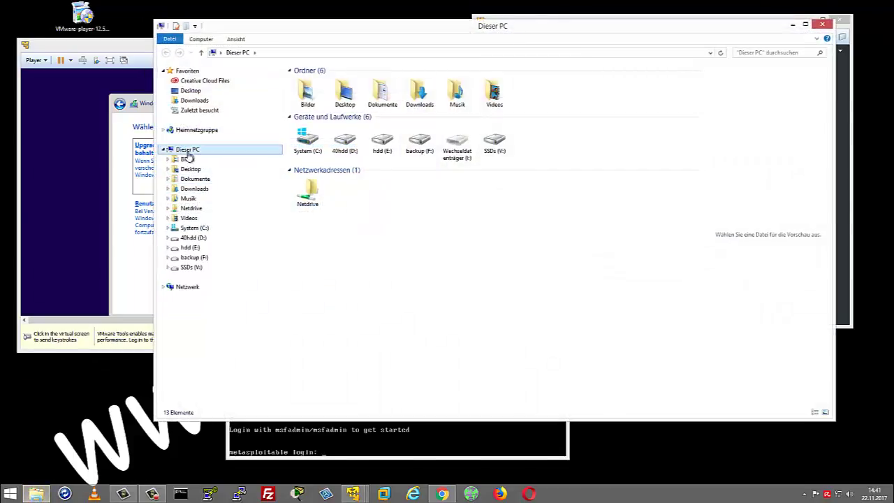
right_click(318, 154)
left_click(344, 342)
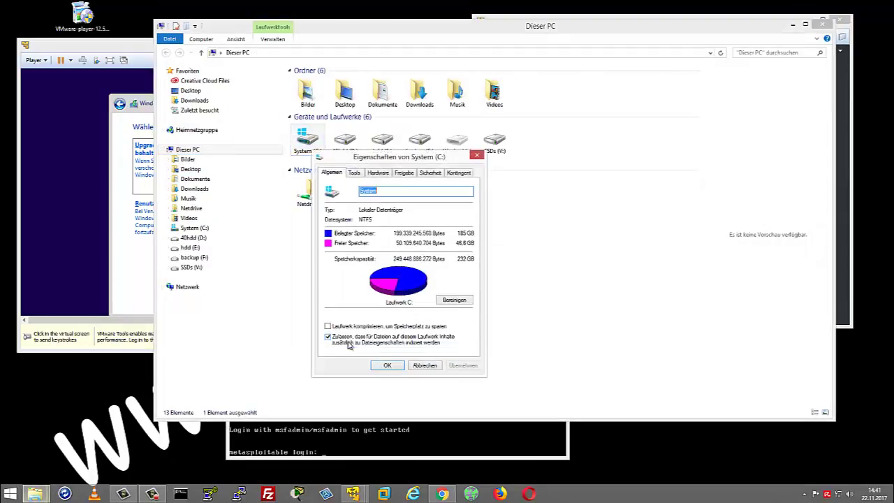
left_click(439, 189)
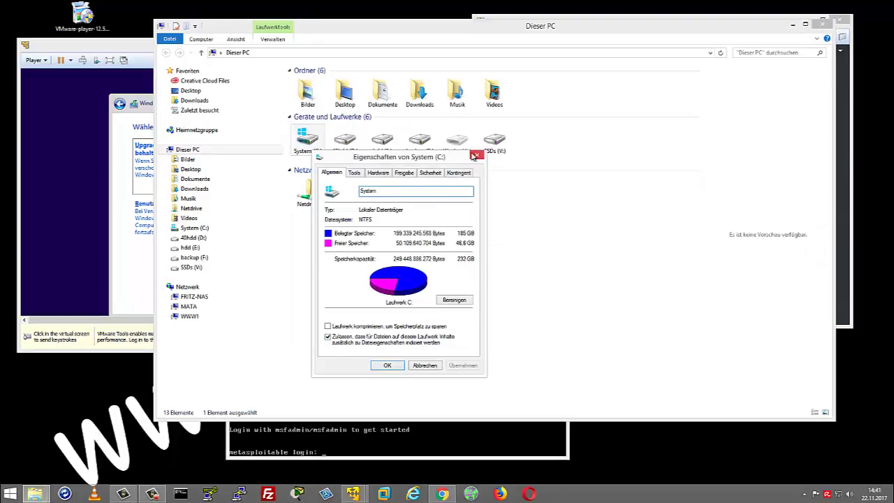
left_click(475, 156)
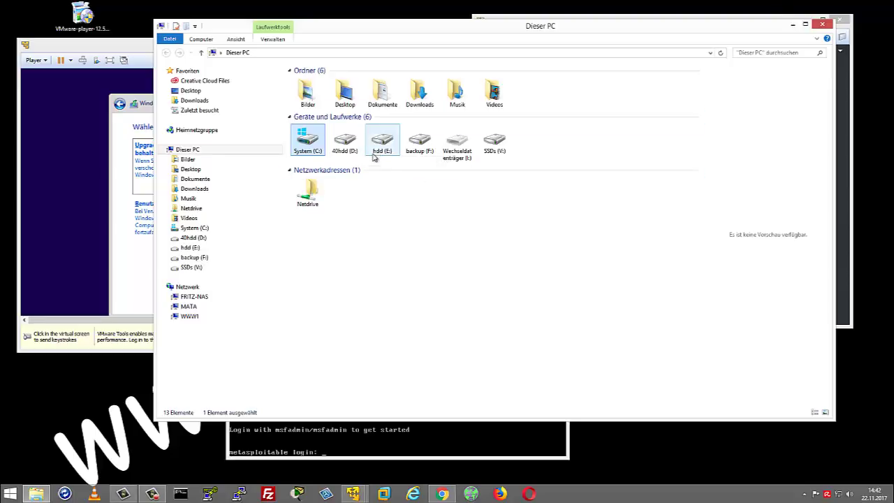
left_click(822, 26)
Move the Windows 10 window off the desktop ISO file and check the windows10_enter_x86FRE_de-de.iso file size in its properties
left_click_drag(240, 45, 251, 175)
right_click(205, 118)
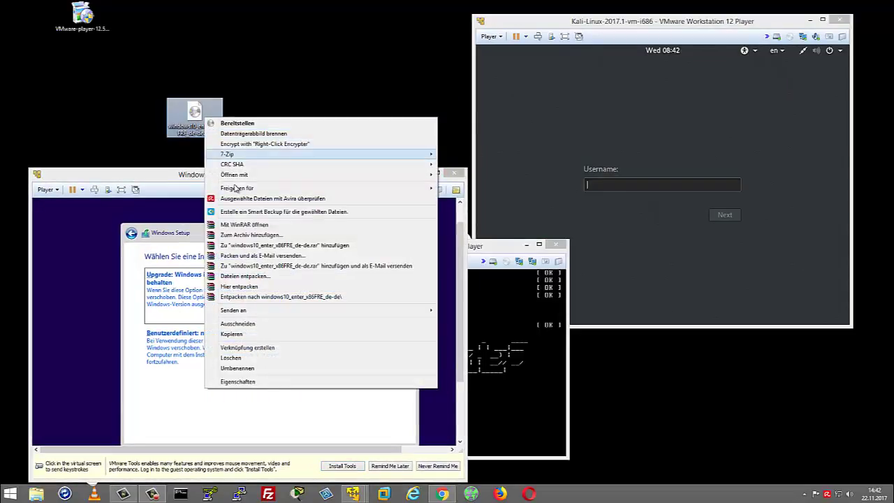
left_click(261, 381)
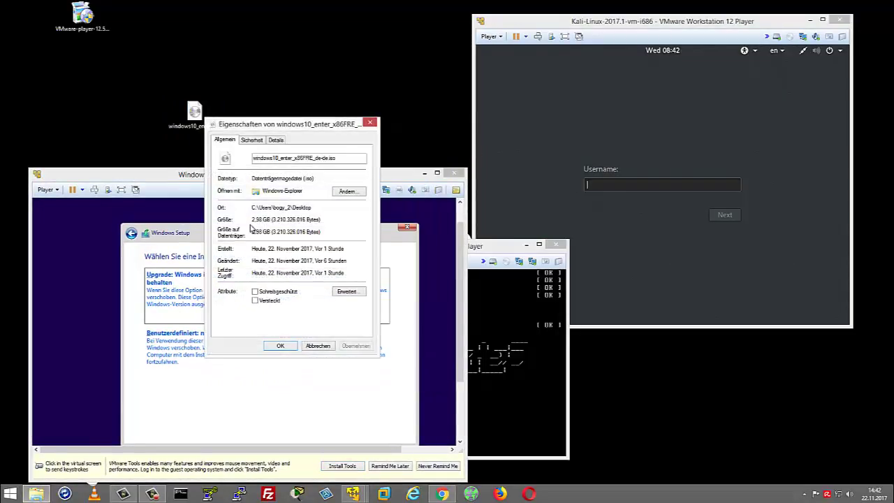
left_click_drag(265, 219, 305, 219)
left_click(370, 124)
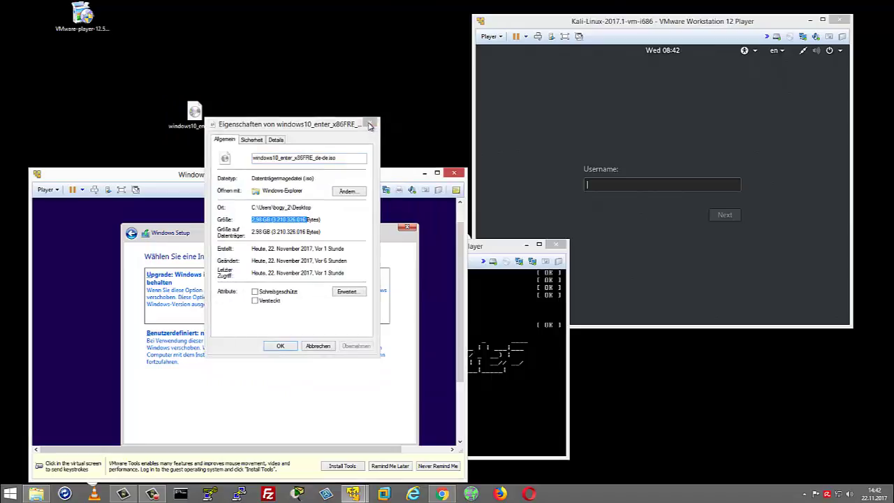
Move the Windows 10 window back up and place the Metasploitable2-Linux window over it, clear of the lower desktop
left_click_drag(257, 178, 241, 38)
left_click(465, 332)
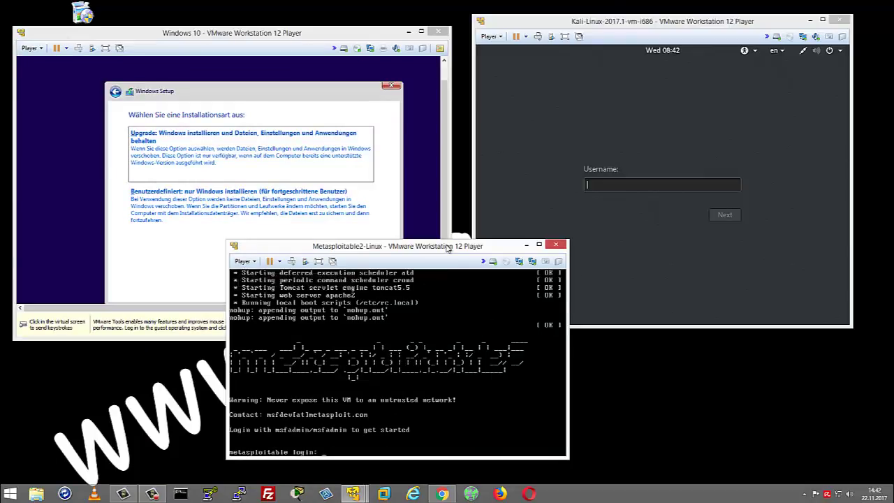
left_click_drag(434, 265, 353, 97)
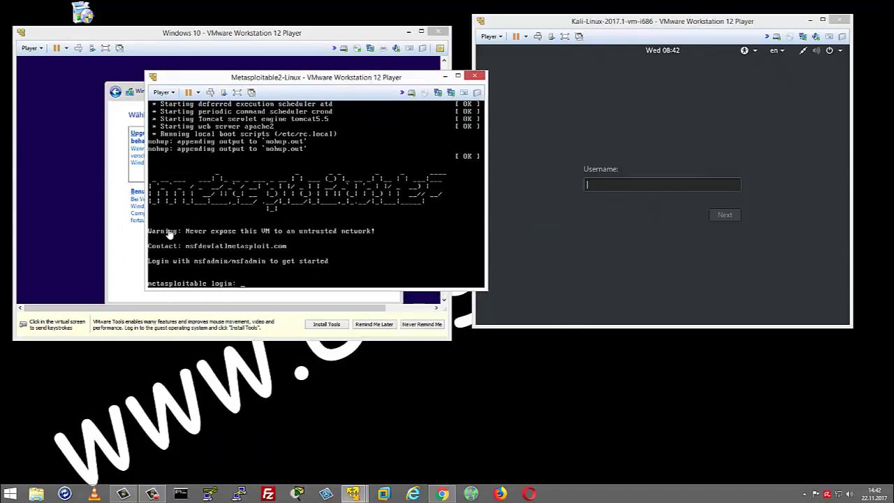
Log in to the Kali Linux virtual machine with the root username and the account password
left_click(604, 187)
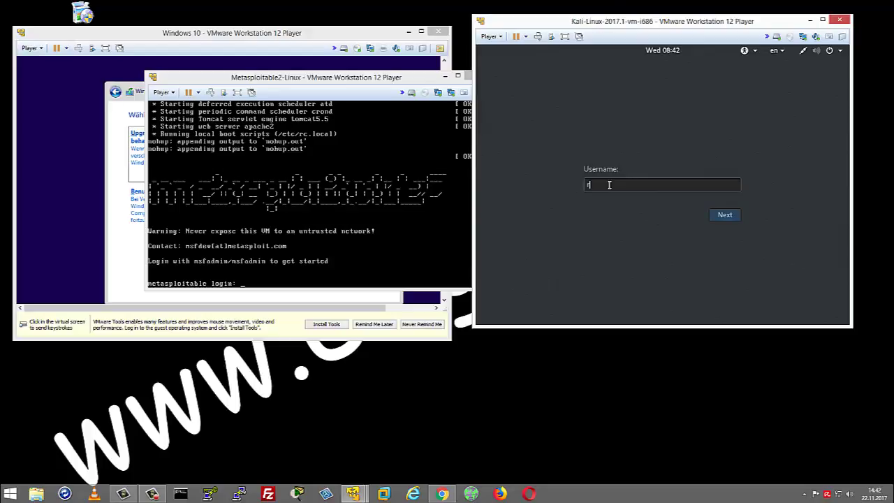
key("Return")
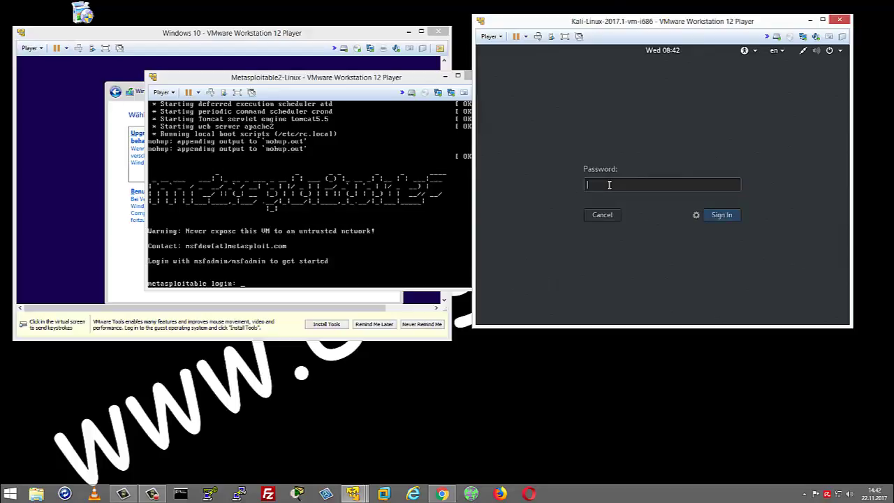
key("Return")
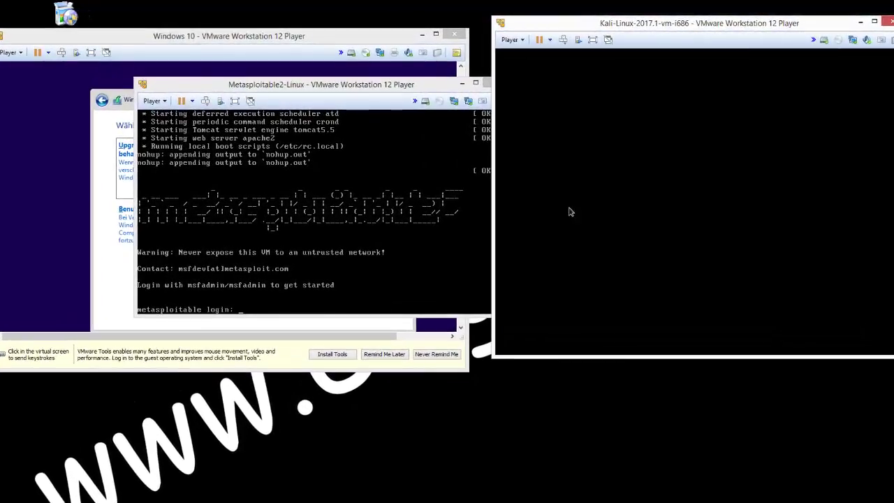
Open credent.txt from the VMs folder on hdd (E:) to view the virtual machines' login details
left_click(294, 210)
key("super+e")
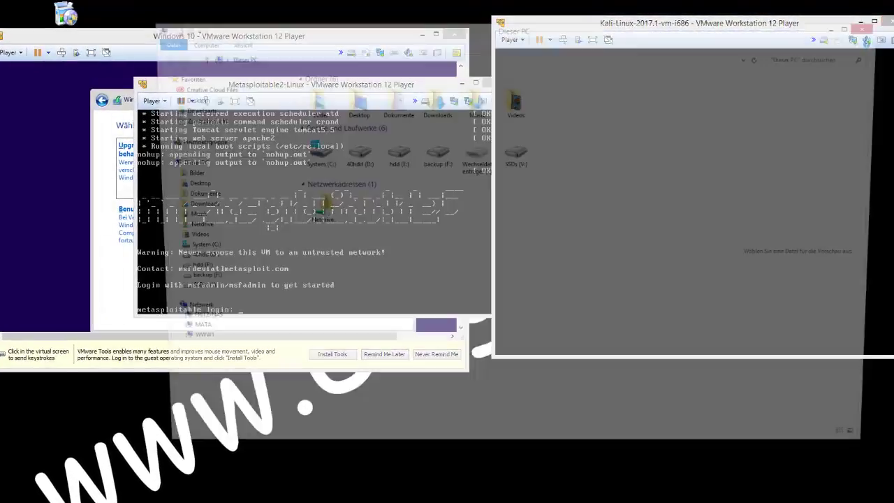
left_click(361, 174)
double_click(283, 250)
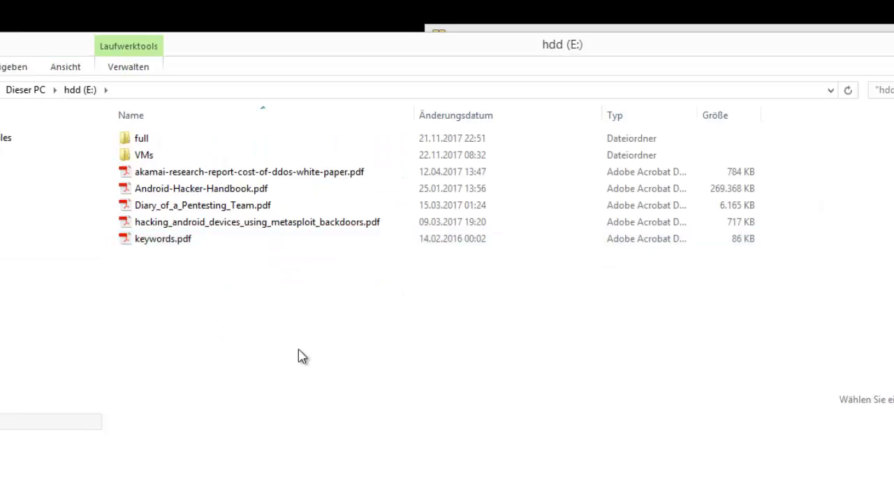
double_click(160, 157)
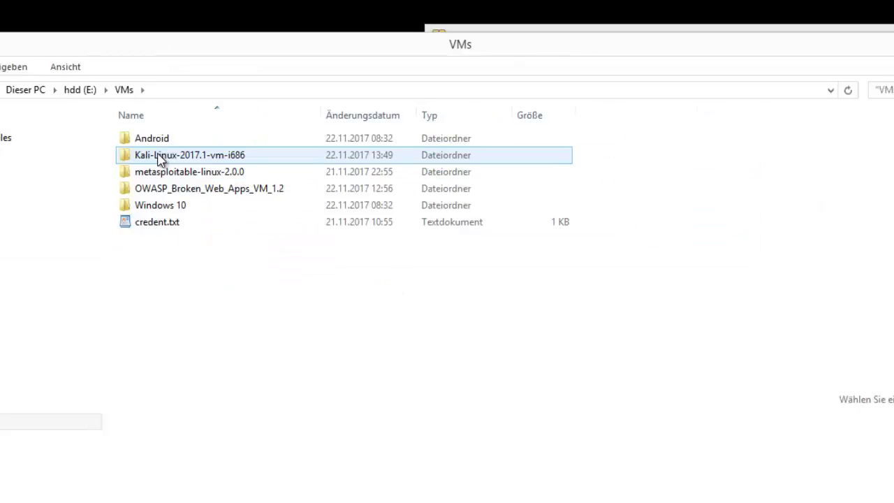
left_click(158, 229)
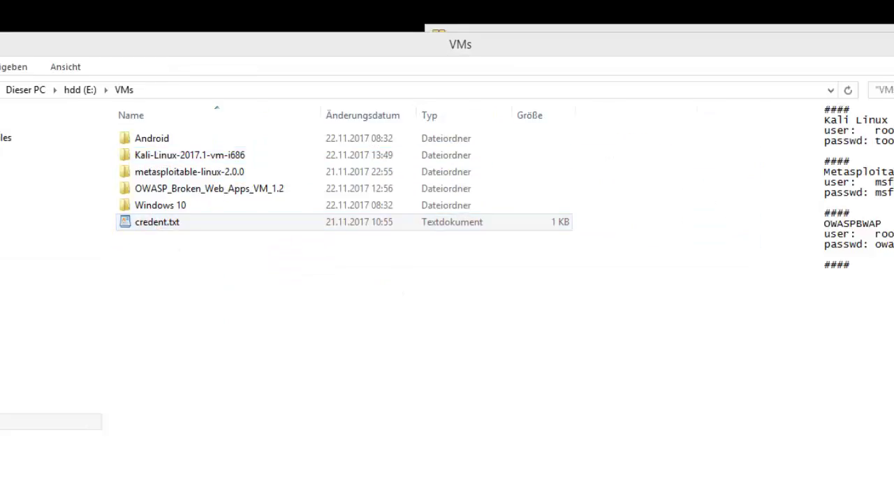
left_click_drag(810, 17, 501, 73)
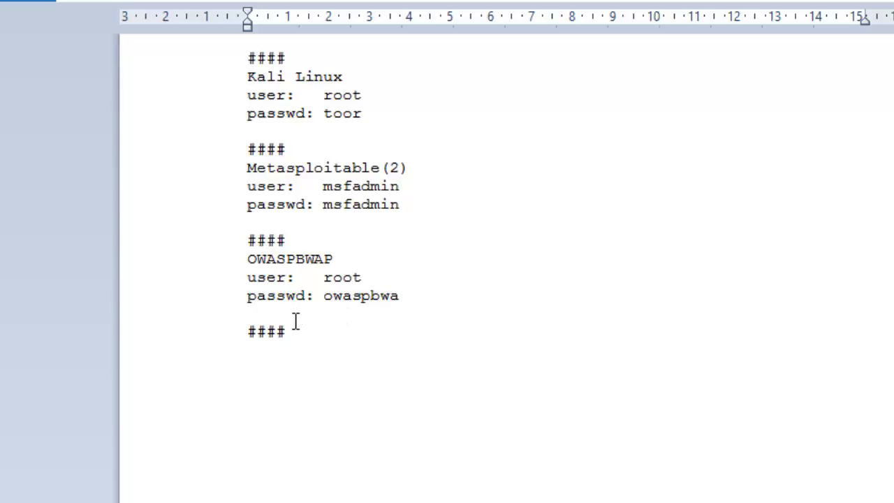
Review the Kali Linux, Metasploitable(2) and OWASPBWAP login entries in credent.txt, highlighting the OWASPBWAP password
left_click(401, 297)
double_click(337, 302)
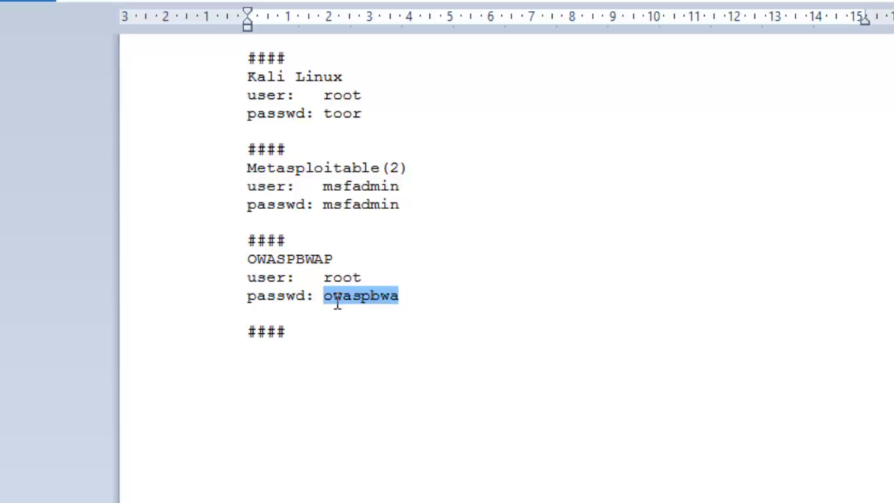
key("Right")
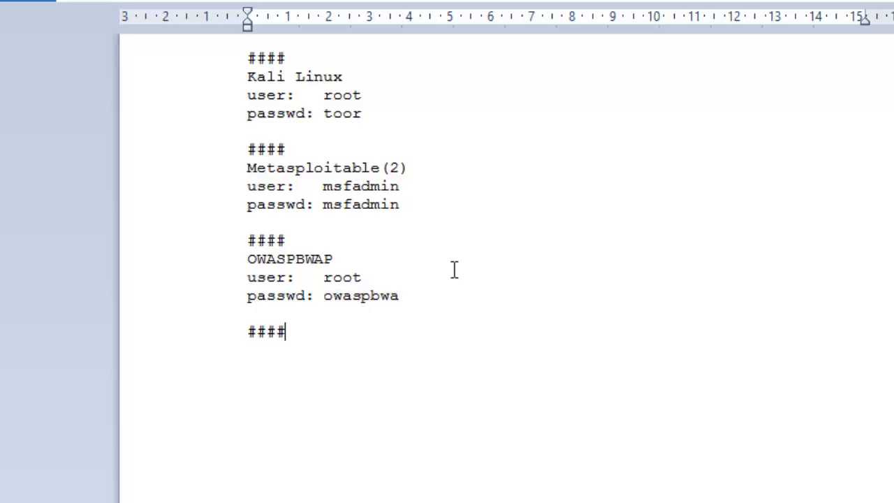
key("Down")
key("Down")
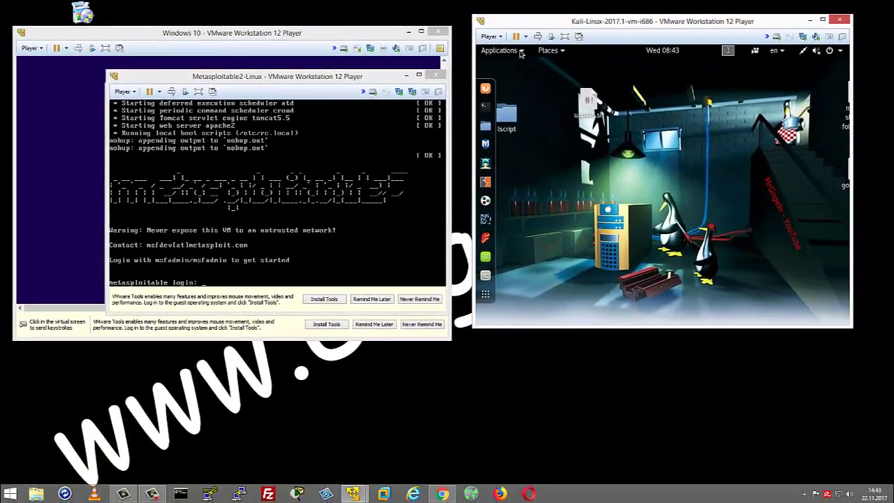
Look through the tool categories in Kali Linux's Applications menu and close it
left_click(545, 34)
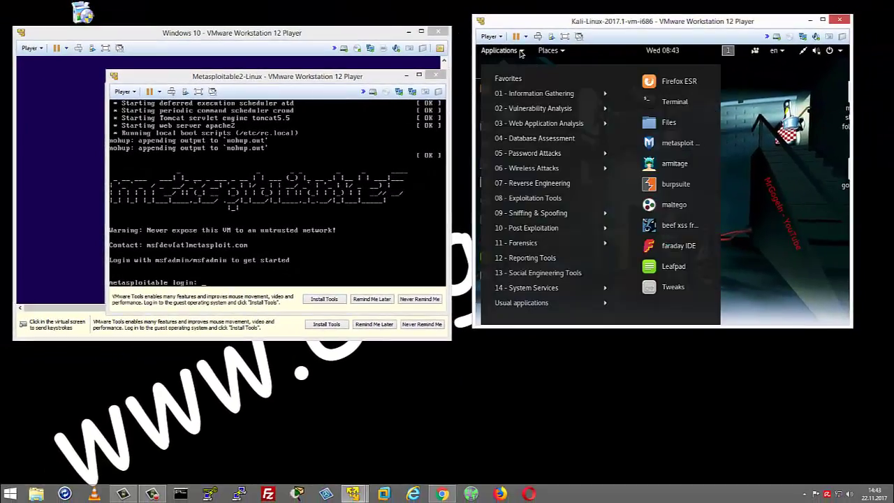
key("Escape")
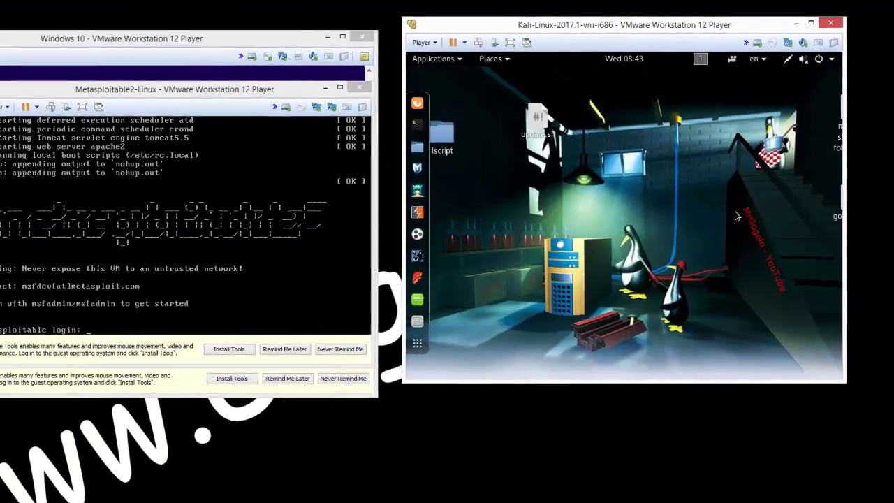